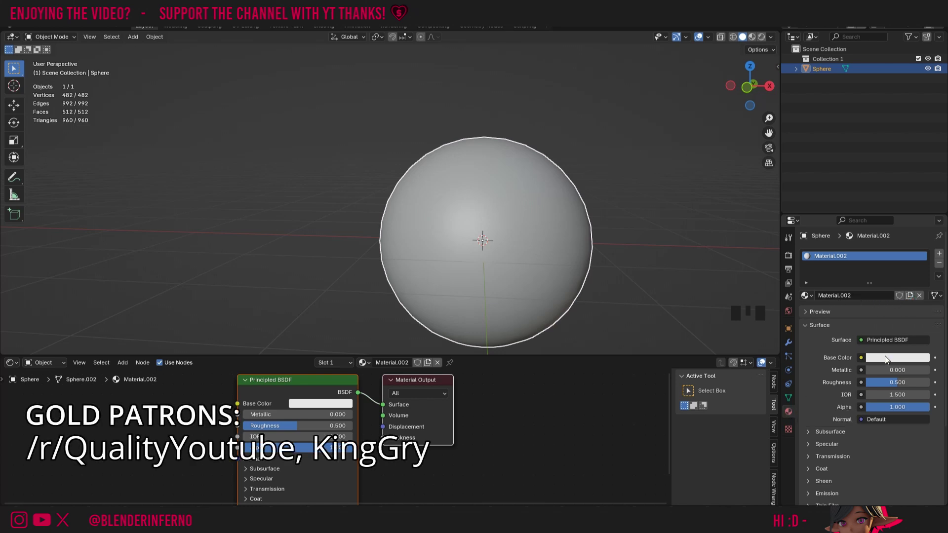
Set the sphere material's Base Color to a light red and switch the viewport to Material Preview shading.
{"action": "left_click", "coordinate": [315, 404]}
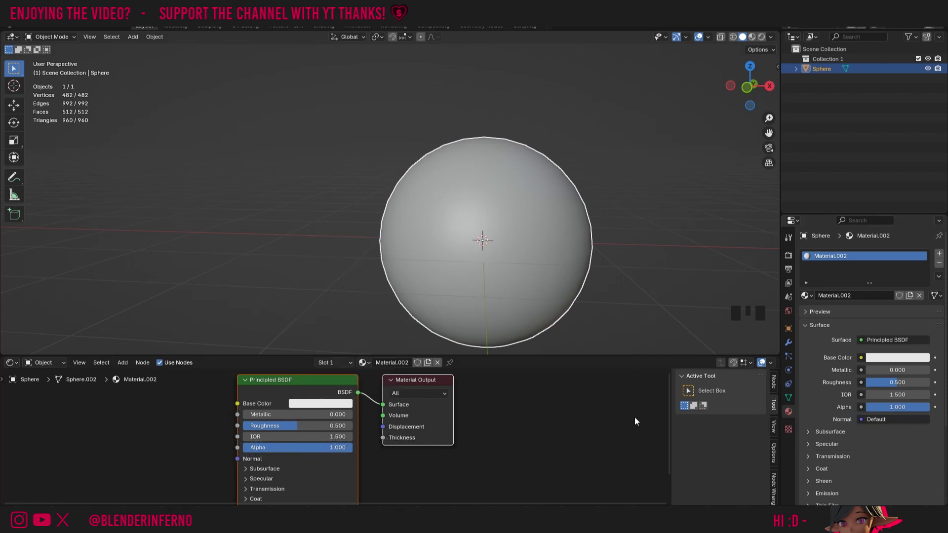
{"action": "left_click", "coordinate": [318, 404]}
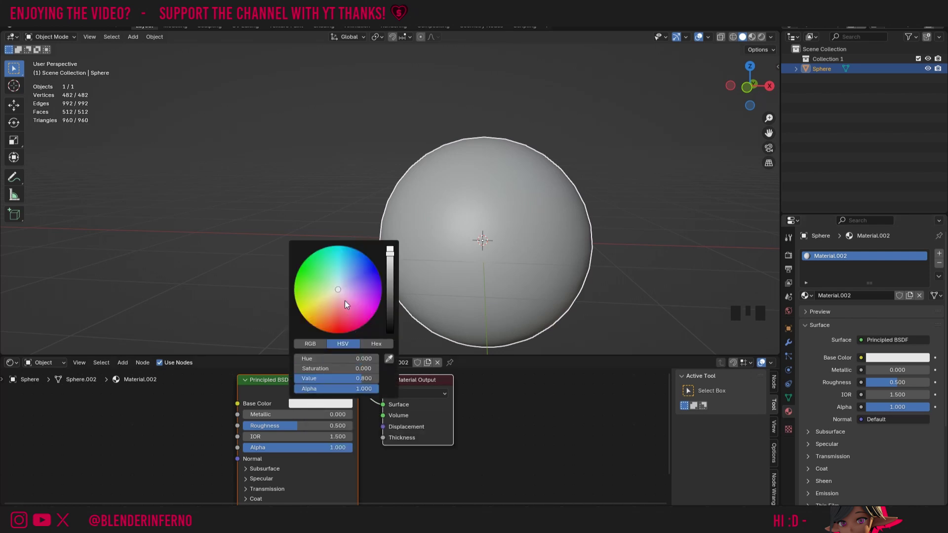
{"action": "left_click", "coordinate": [337, 316]}
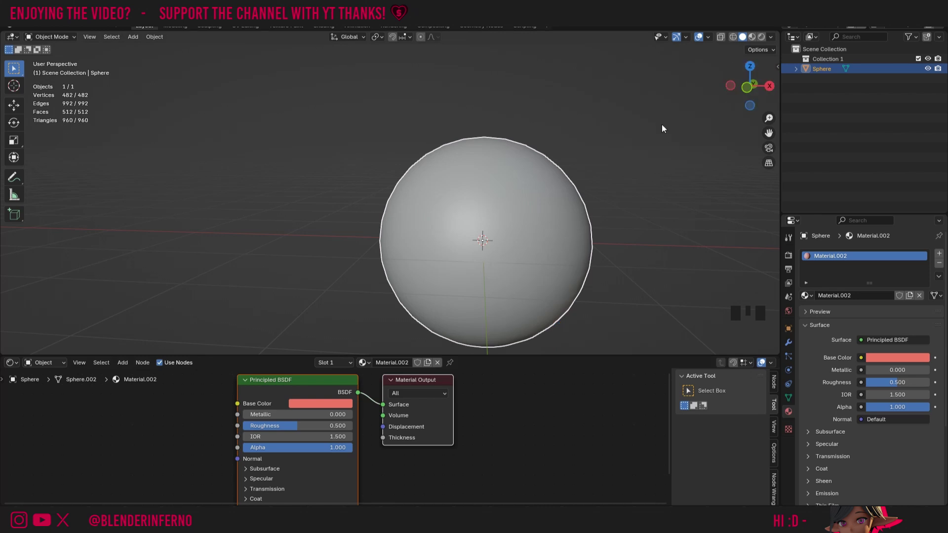
{"action": "left_click", "coordinate": [752, 37]}
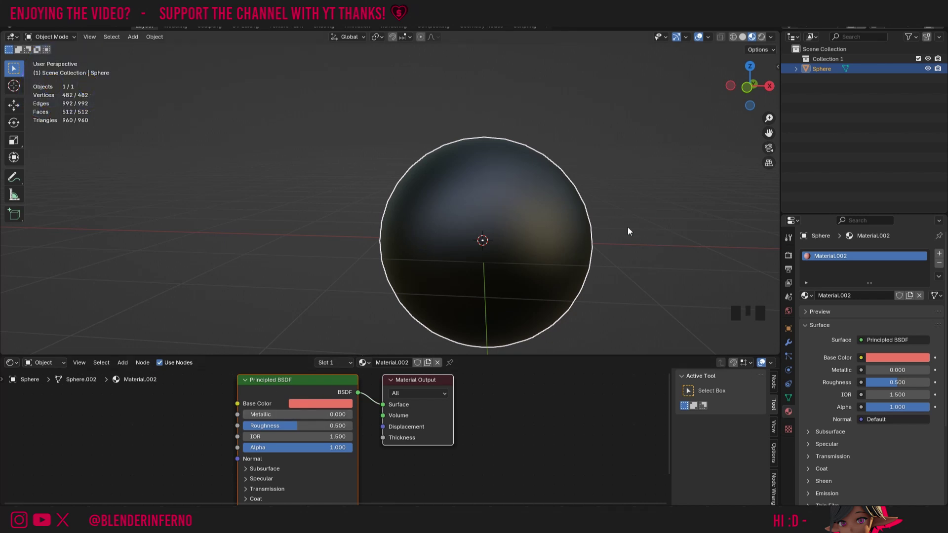
Change the scene's render engine to EEVEE.
{"action": "left_click", "coordinate": [789, 257]}
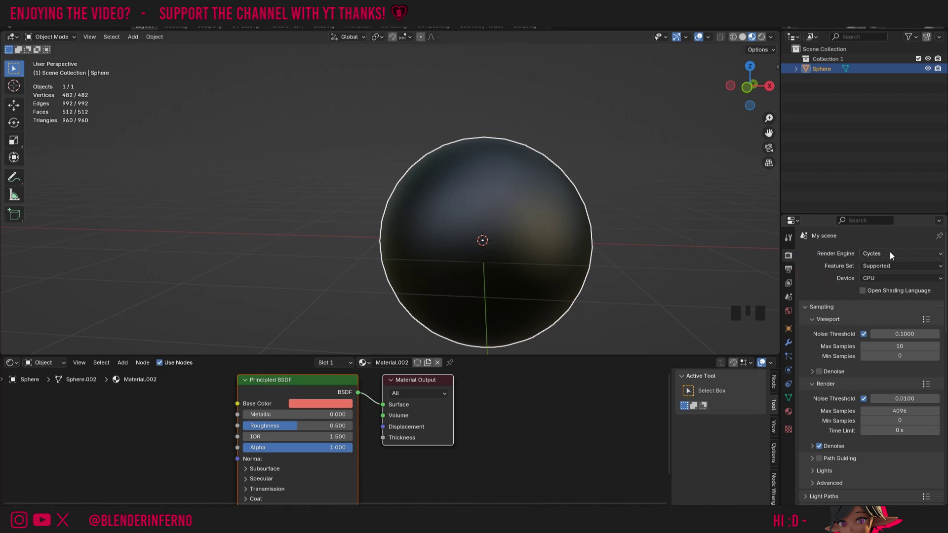
{"action": "left_click", "coordinate": [875, 254]}
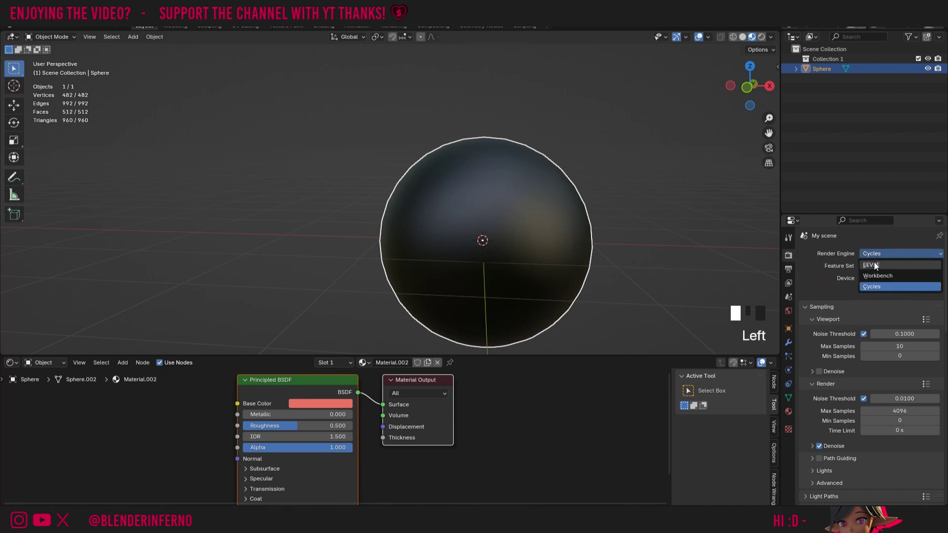
{"action": "left_click", "coordinate": [873, 264]}
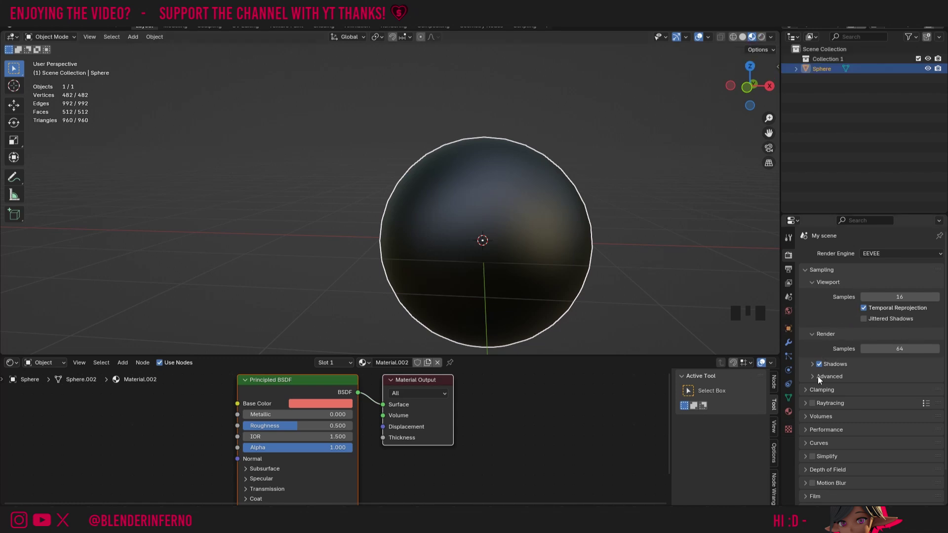
Enable Raytracing in the render settings and set its Max Roughness to 1.
{"action": "scroll", "coordinate": [856, 378], "scroll_direction": "down", "scroll_amount": 2}
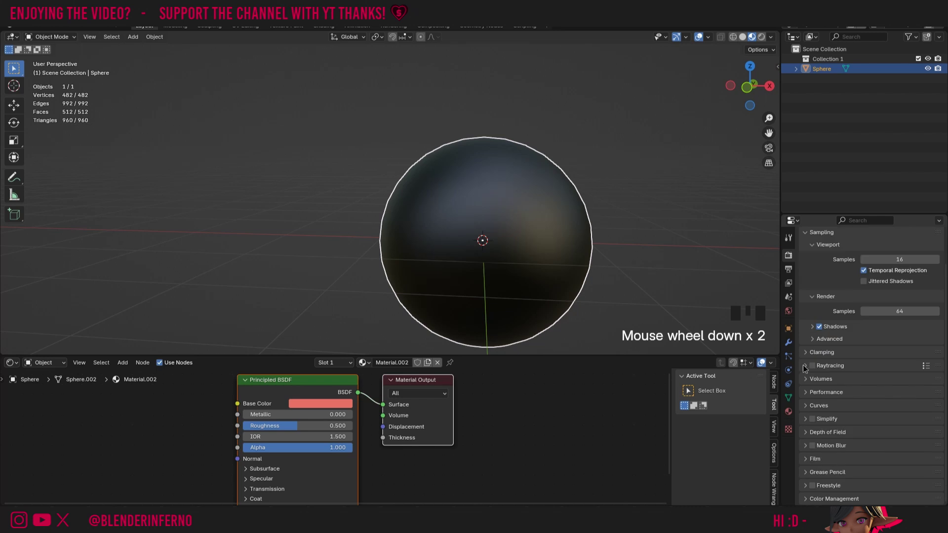
{"action": "left_click", "coordinate": [805, 366]}
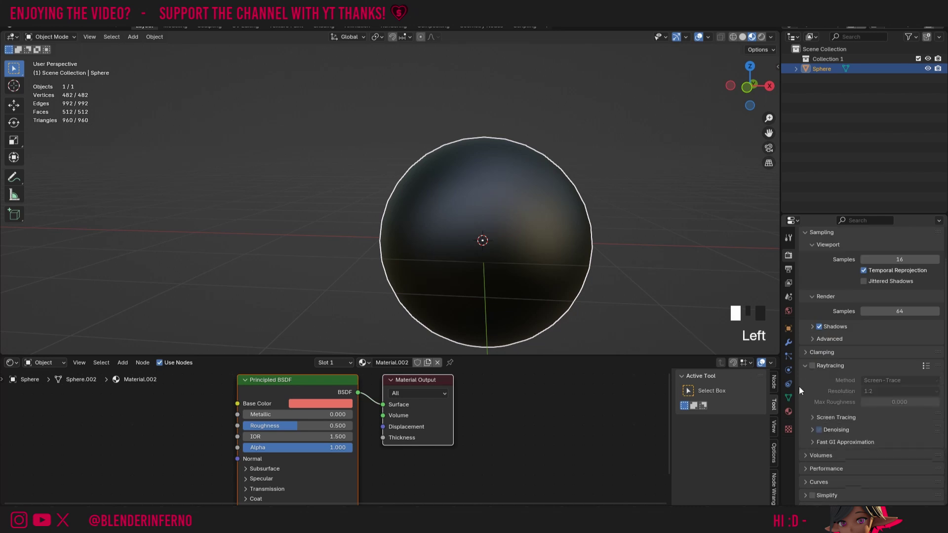
{"action": "left_click", "coordinate": [813, 366]}
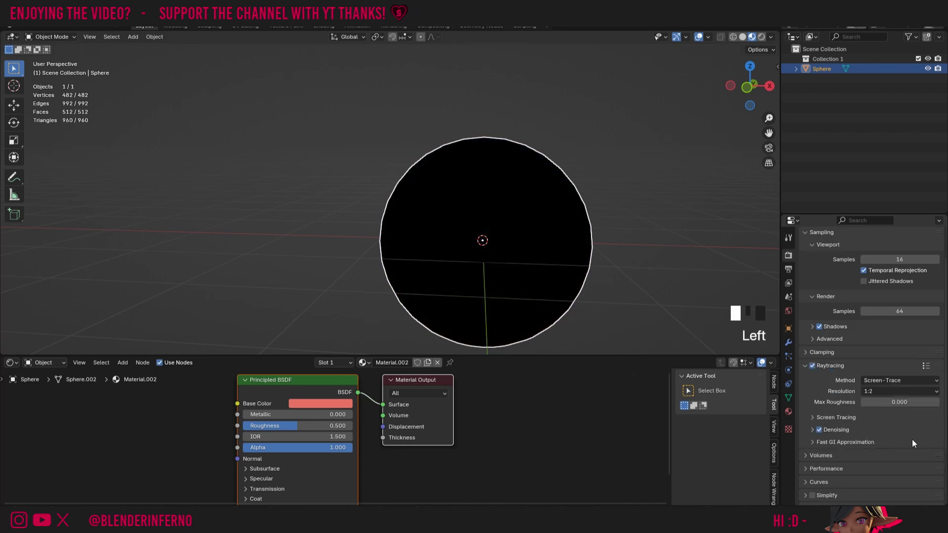
{"action": "left_click", "coordinate": [876, 402]}
{"action": "type", "text": "1"}
{"action": "key", "text": "Return"}
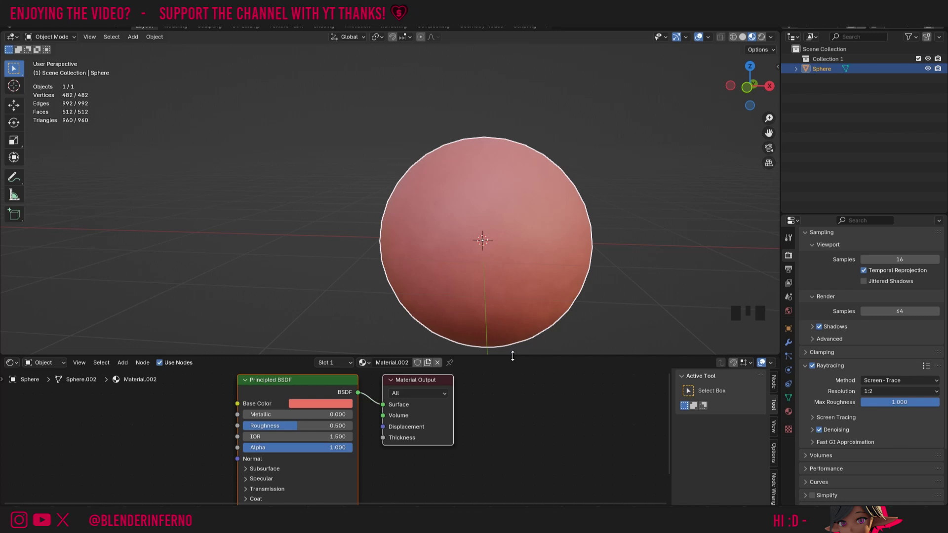
Enlarge the shader node area and add a Noise Texture node beside the Principled BSDF.
{"action": "left_click_drag", "start_coordinate": [513, 355], "coordinate": [509, 282]}
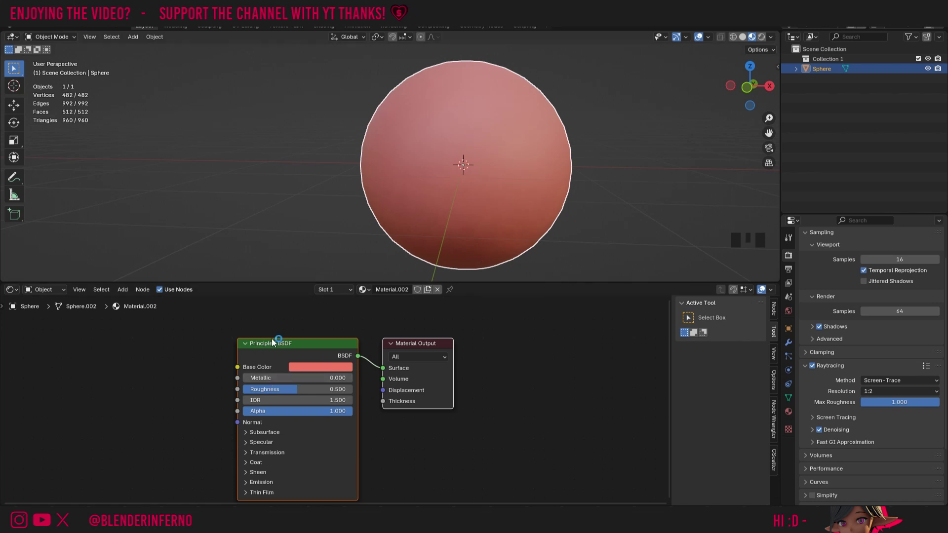
{"action": "key", "text": "shift+a"}
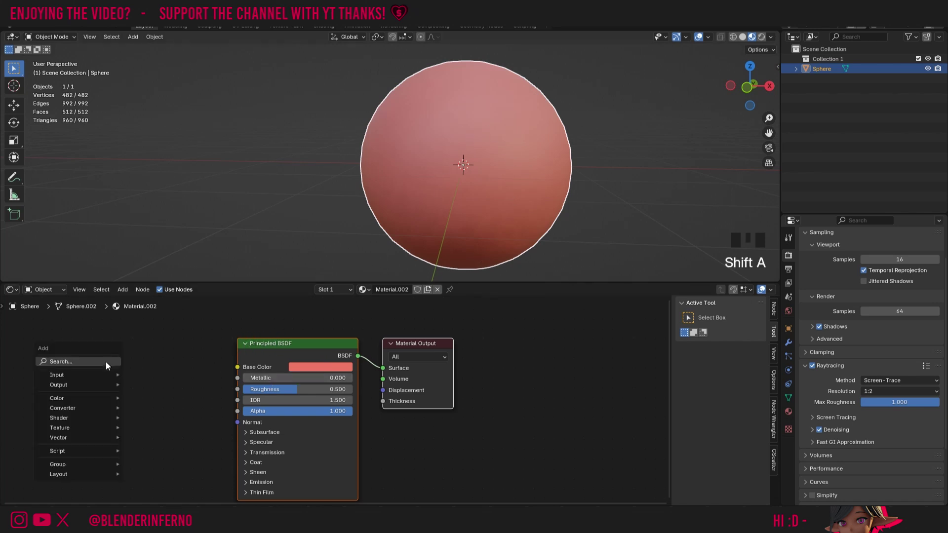
{"action": "mouse_move", "coordinate": [116, 429]}
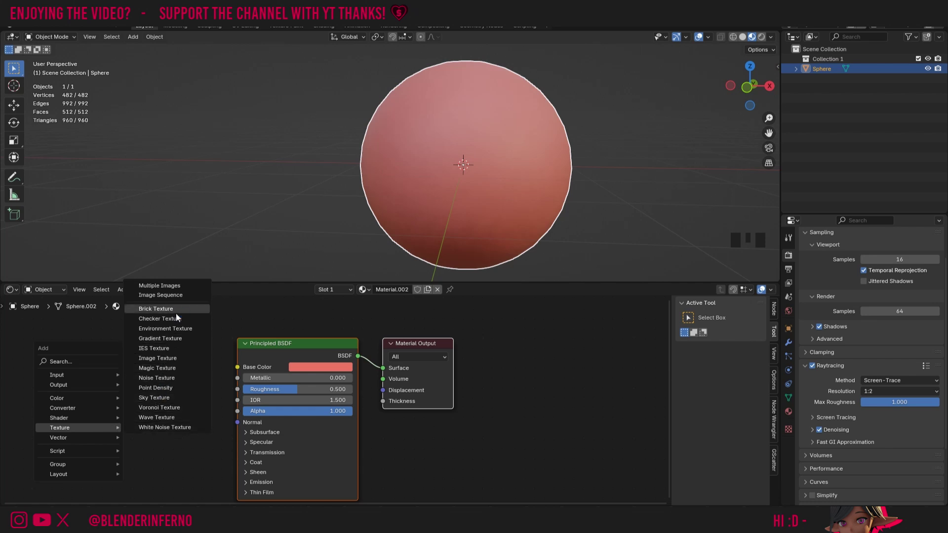
{"action": "left_click", "coordinate": [157, 378]}
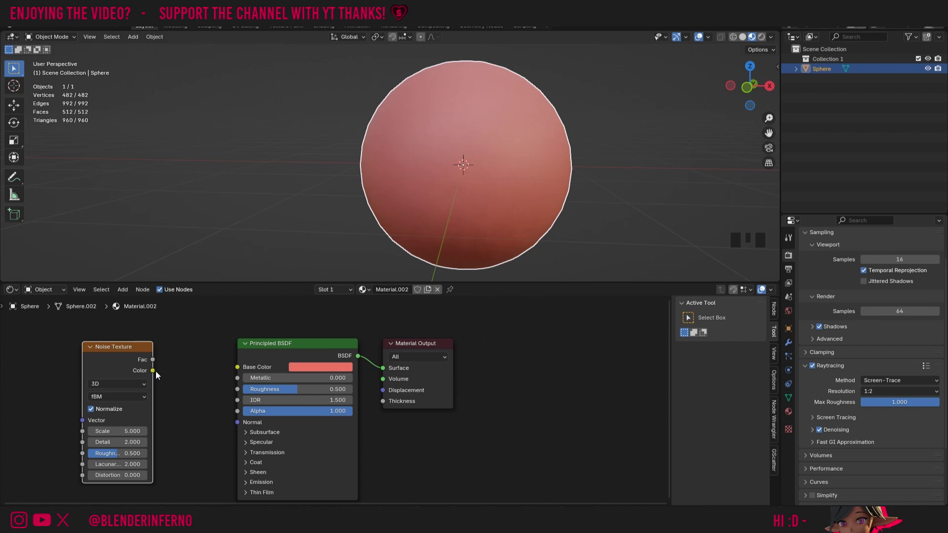
Preview the Noise Texture's Fac output and its Color output directly on the Material Output's Surface input.
{"action": "left_click_drag", "start_coordinate": [153, 360], "coordinate": [376, 371]}
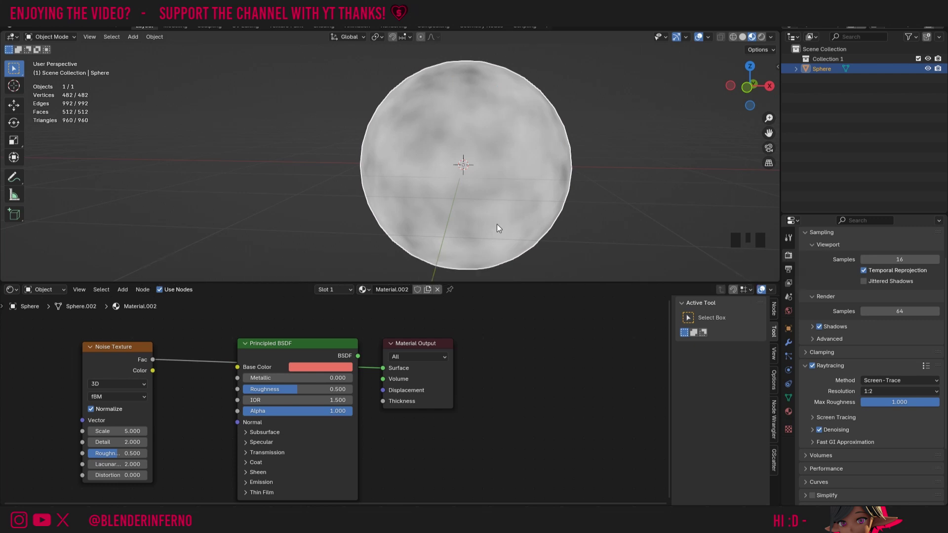
{"action": "left_click_drag", "start_coordinate": [153, 371], "coordinate": [394, 368]}
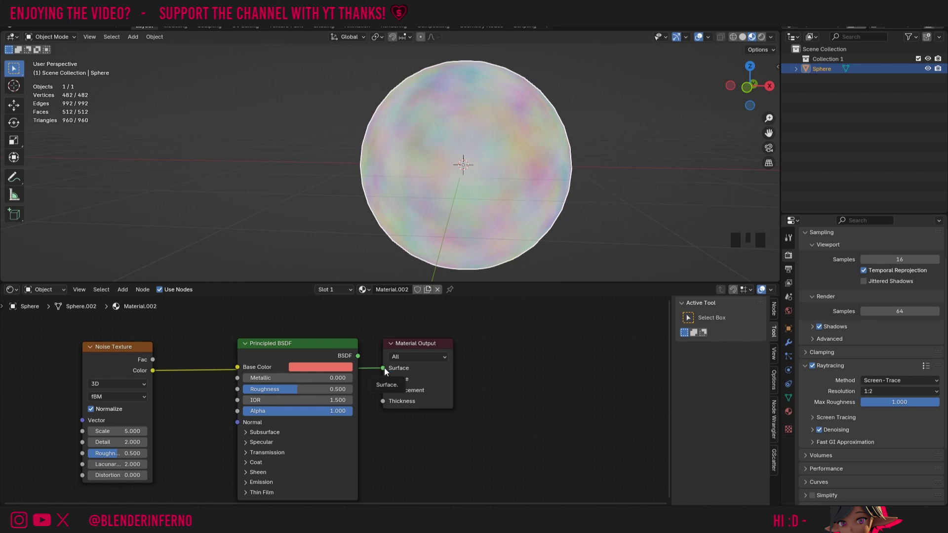
Reroute the noise Color link to the Principled BSDF's Base Color and connect the BSDF output to the Material Output's Surface.
{"action": "left_click_drag", "start_coordinate": [384, 369], "coordinate": [242, 369]}
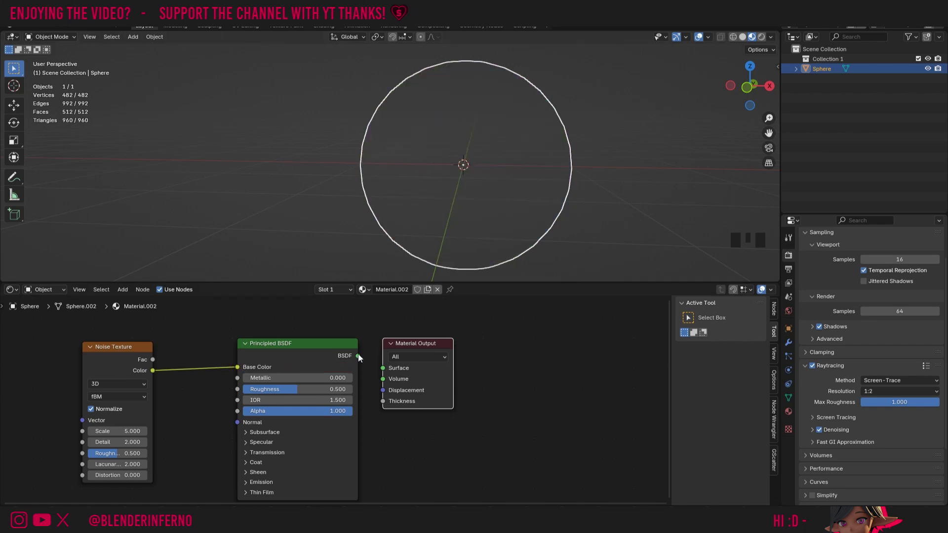
{"action": "left_click_drag", "start_coordinate": [356, 355], "coordinate": [380, 369]}
{"action": "mouse_move", "coordinate": [424, 344]}
{"action": "left_mouse_down"}
{"action": "mouse_move", "coordinate": [413, 344]}
{"action": "mouse_move", "coordinate": [439, 338]}
{"action": "left_mouse_up"}
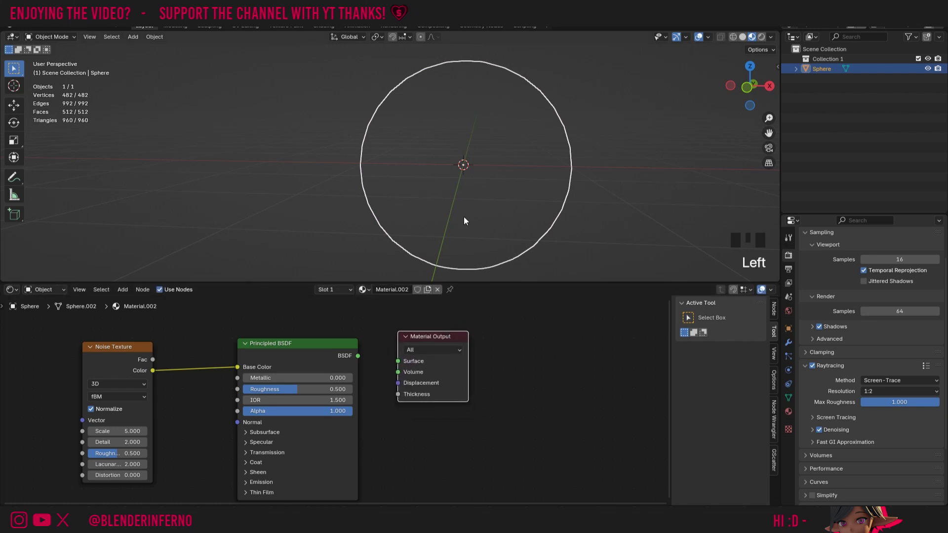
{"action": "left_click_drag", "start_coordinate": [358, 356], "coordinate": [398, 361]}
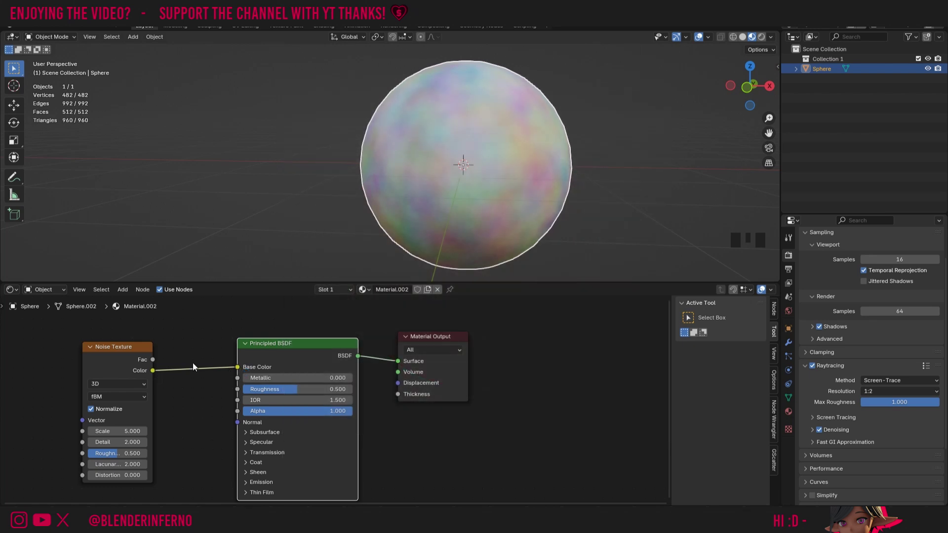
Try the Noise Texture's Fac output as the Base Color and disconnect it from the Principled BSDF again.
{"action": "left_click_drag", "start_coordinate": [152, 359], "coordinate": [240, 368]}
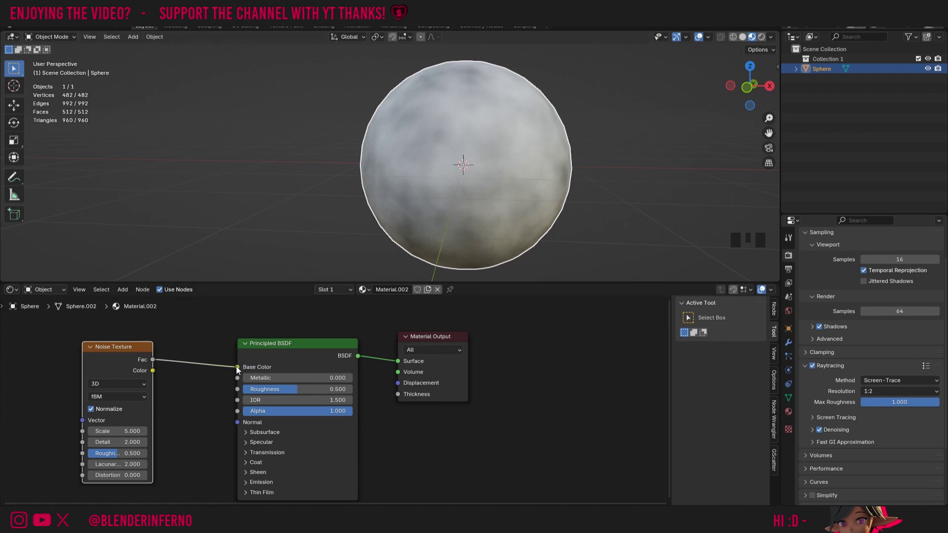
{"action": "left_click_drag", "start_coordinate": [236, 367], "coordinate": [324, 378]}
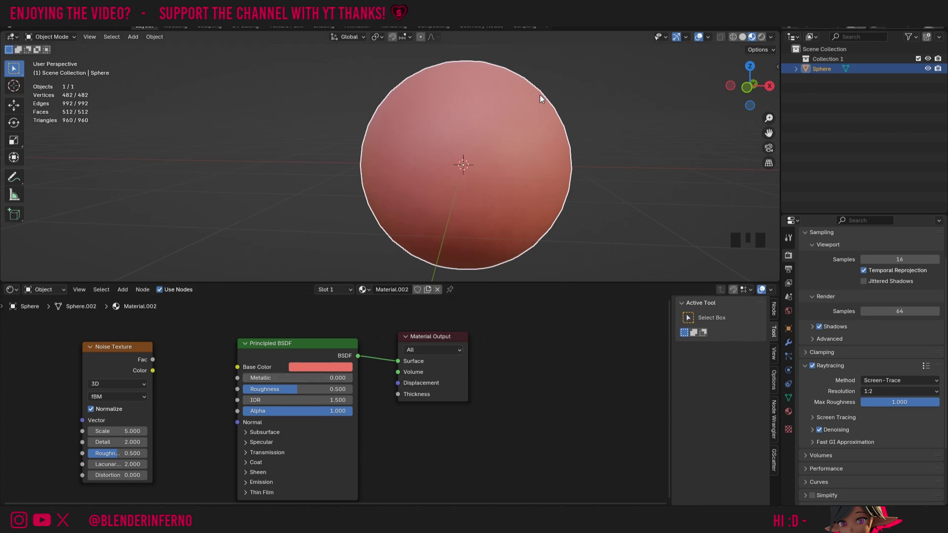
Test the Principled BSDF's Metallic value at 1 and 0.5, and set it back to 0.
{"action": "left_click", "coordinate": [283, 378]}
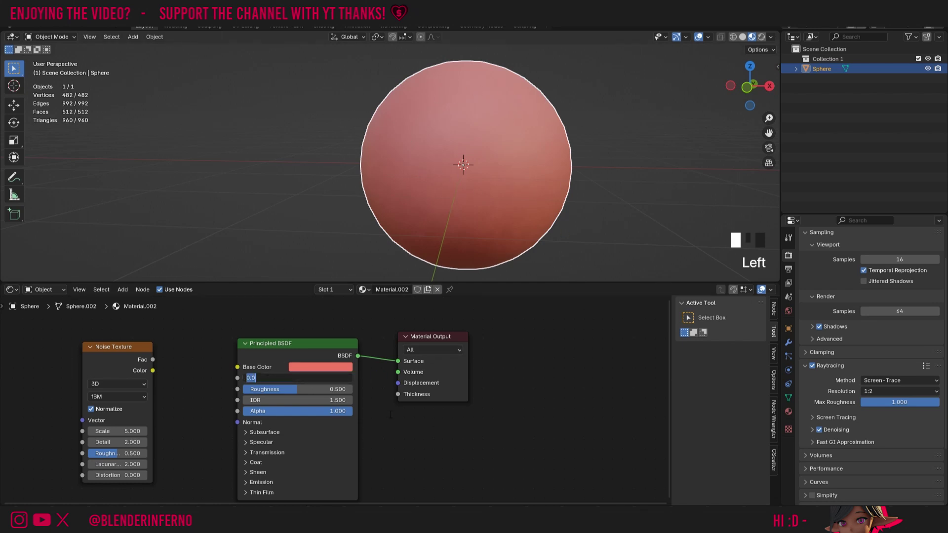
{"action": "type", "text": "1"}
{"action": "key", "text": "Return"}
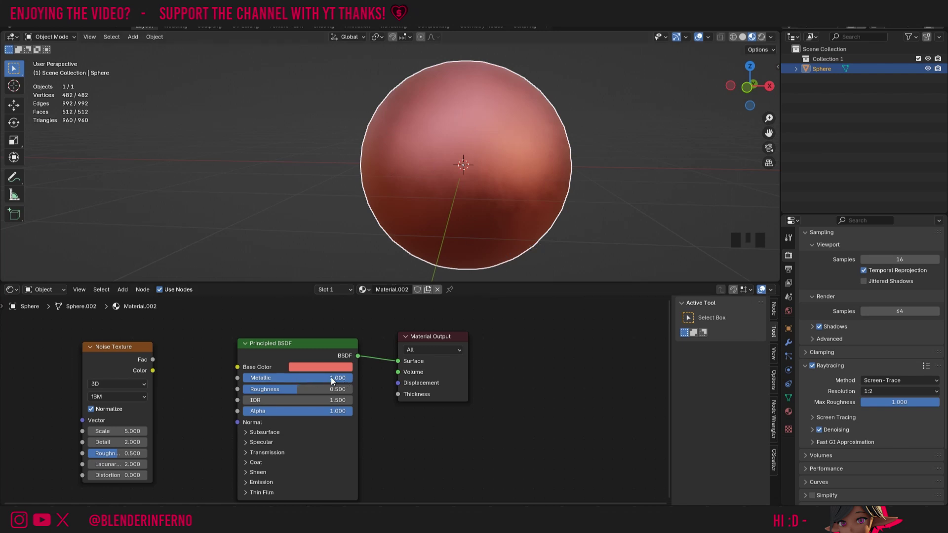
{"action": "left_click", "coordinate": [317, 380]}
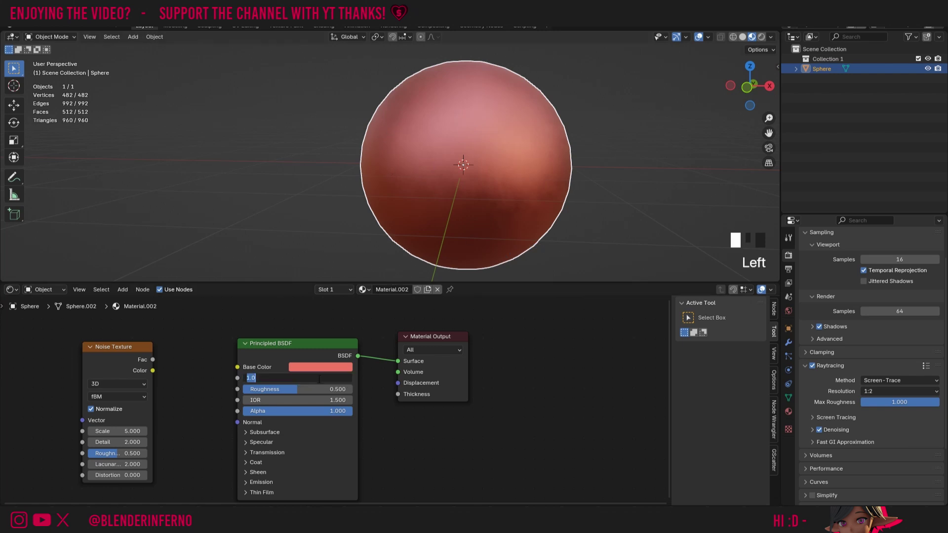
{"action": "type", "text": "0.5"}
{"action": "key", "text": "Return"}
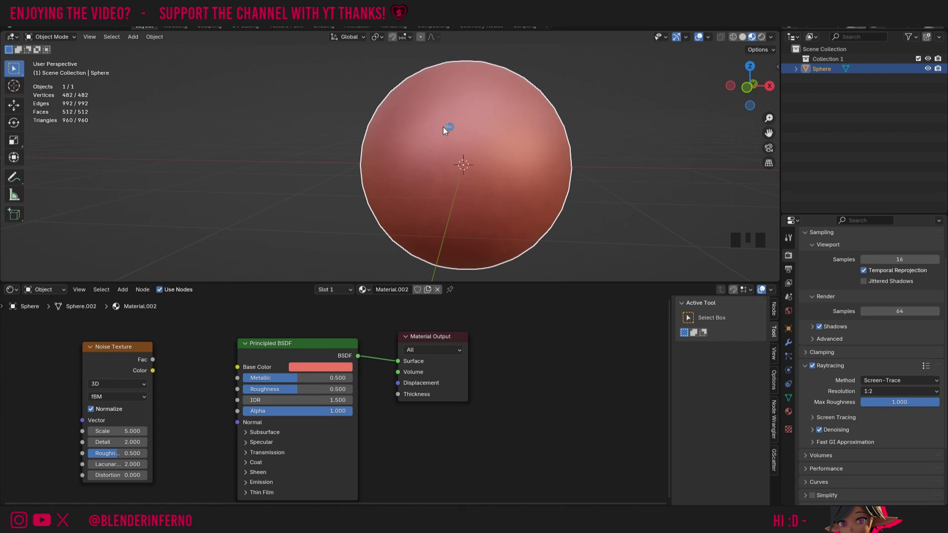
{"action": "left_click", "coordinate": [310, 379]}
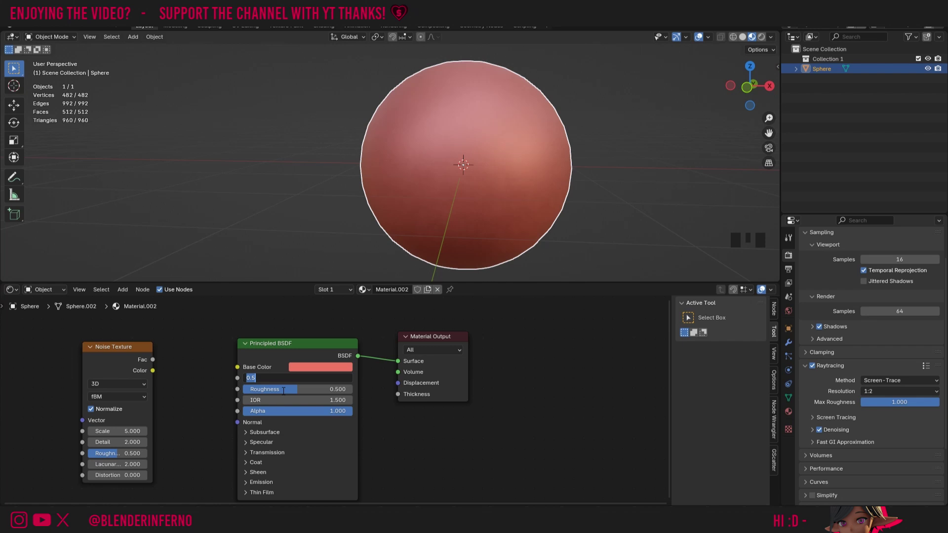
{"action": "type", "text": "0"}
{"action": "key", "text": "Return"}
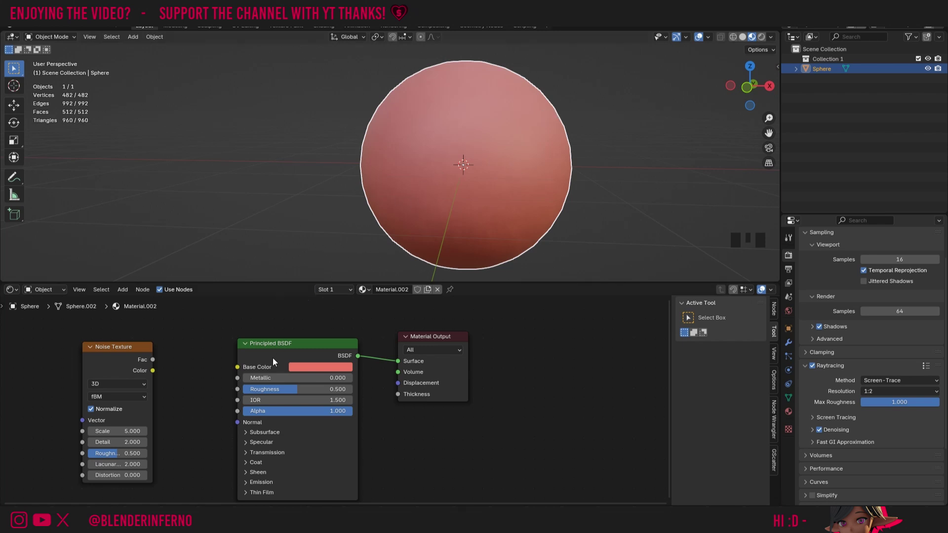
Compare the Principled BSDF's Roughness at 0 and at 1.
{"action": "left_click", "coordinate": [280, 388]}
{"action": "type", "text": "0"}
{"action": "key", "text": "Return"}
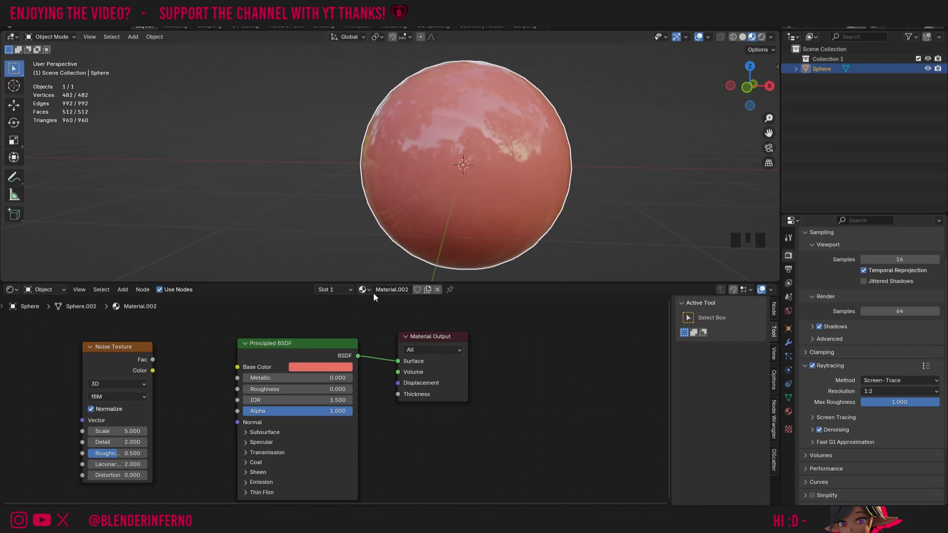
{"action": "left_click", "coordinate": [281, 390]}
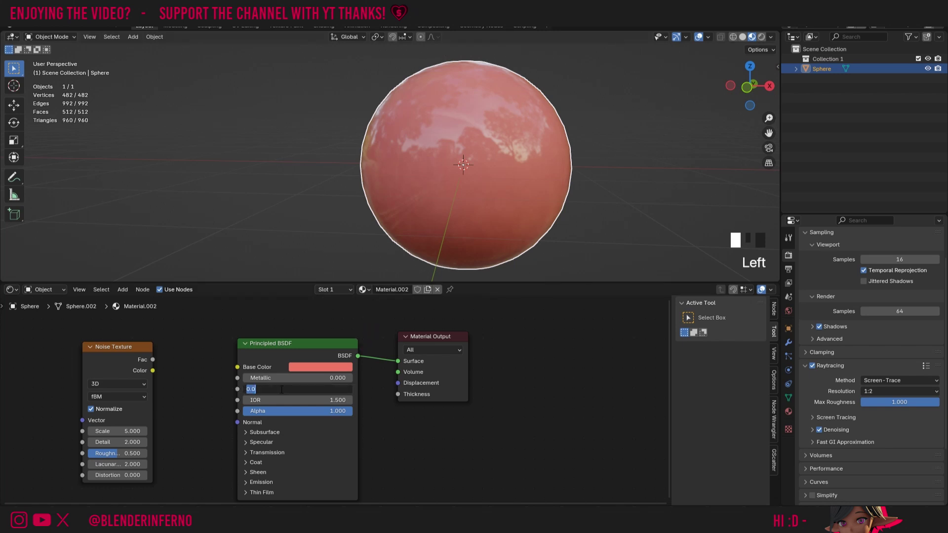
{"action": "type", "text": "1"}
{"action": "key", "text": "Return"}
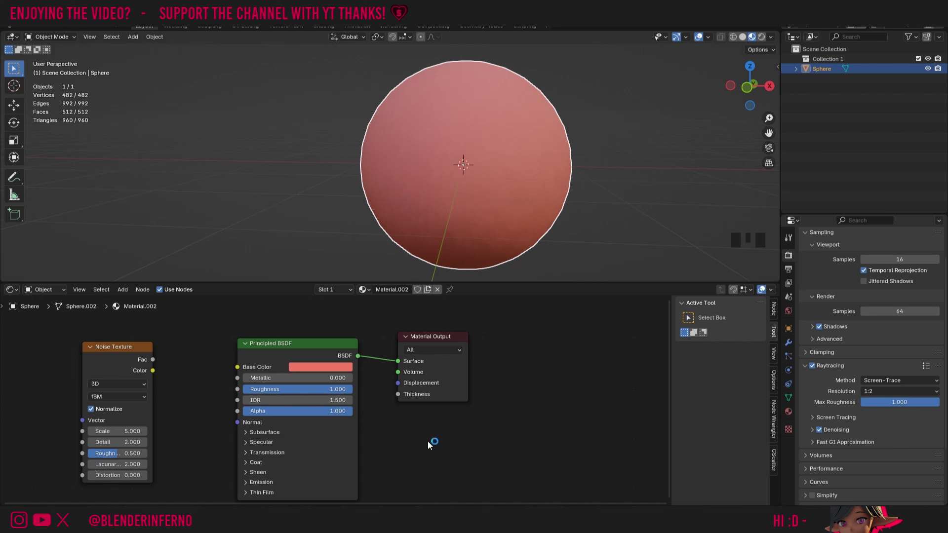
Set the Principled BSDF's Roughness to 0 for a glossy surface.
{"action": "left_click", "coordinate": [333, 390]}
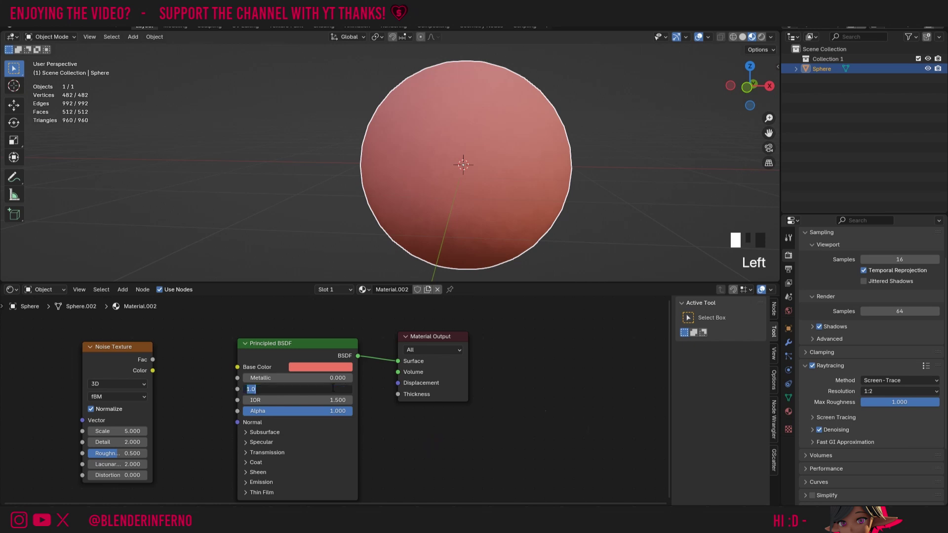
{"action": "left_click", "coordinate": [403, 426]}
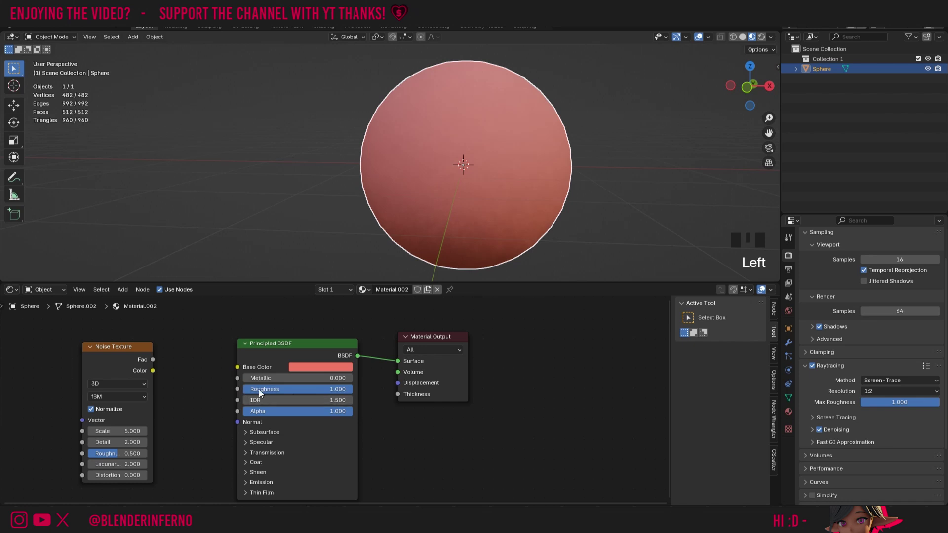
{"action": "left_click", "coordinate": [315, 389]}
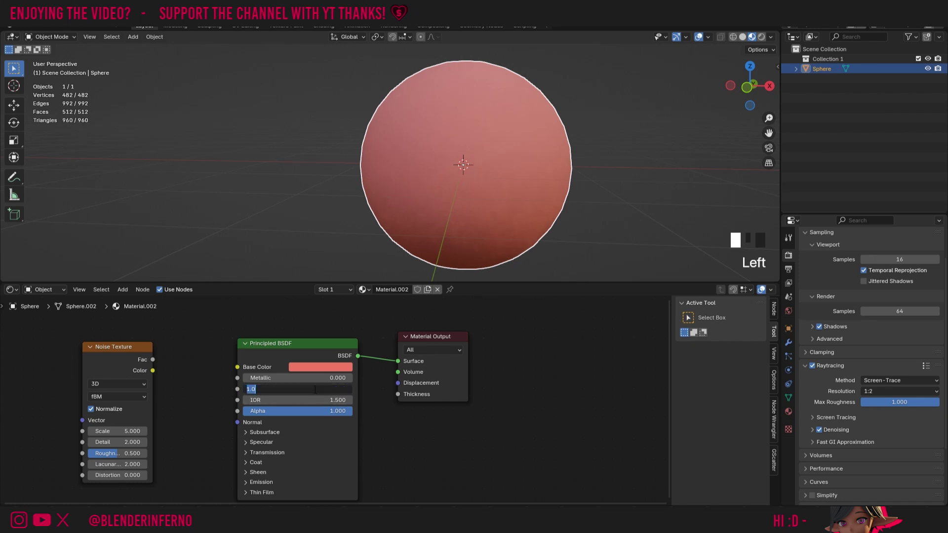
{"action": "type", "text": "0"}
{"action": "key", "text": "Return"}
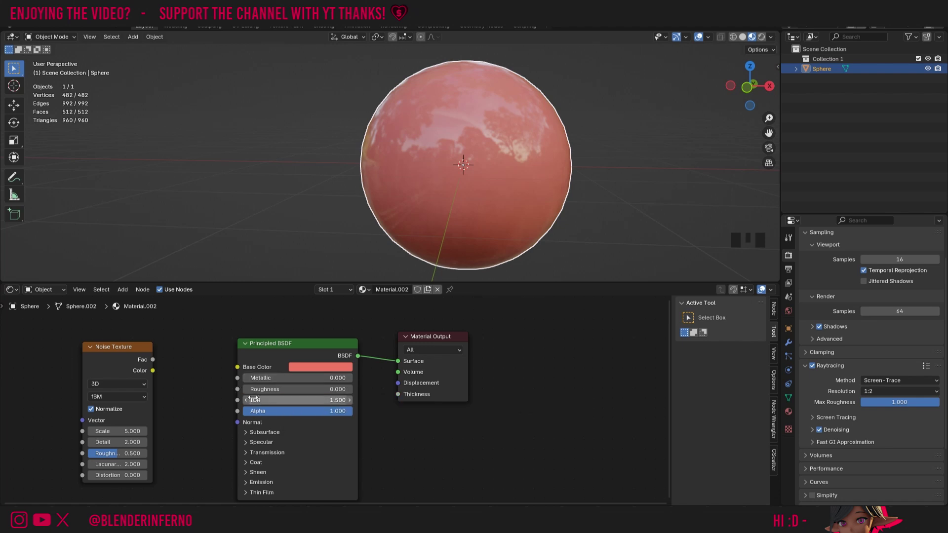
Connect the Noise Texture's Fac directly to the Material Output's Surface and insert a Color Ramp node between them, clear of the Principled BSDF.
{"action": "left_click_drag", "start_coordinate": [152, 365], "coordinate": [398, 361]}
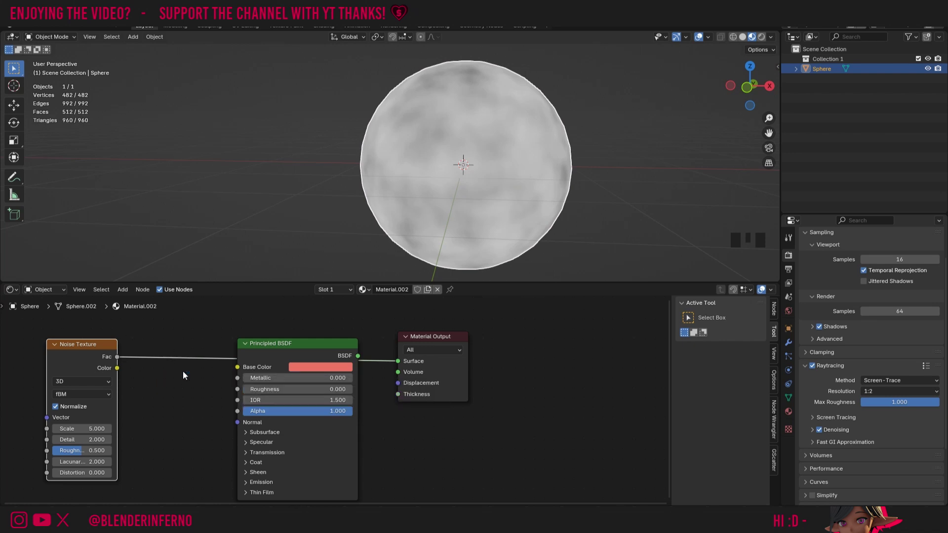
{"action": "key", "text": "shift+a"}
{"action": "mouse_move", "coordinate": [180, 360]}
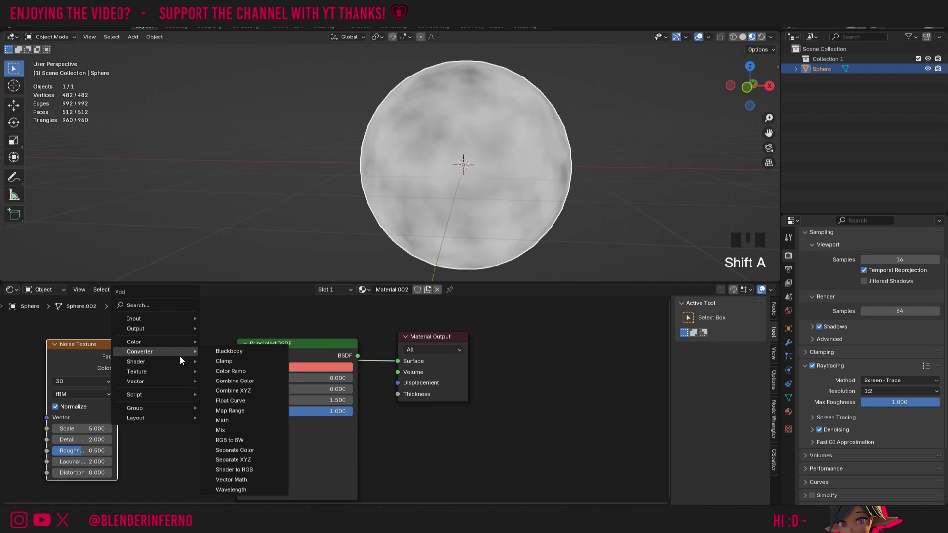
{"action": "left_click", "coordinate": [233, 371]}
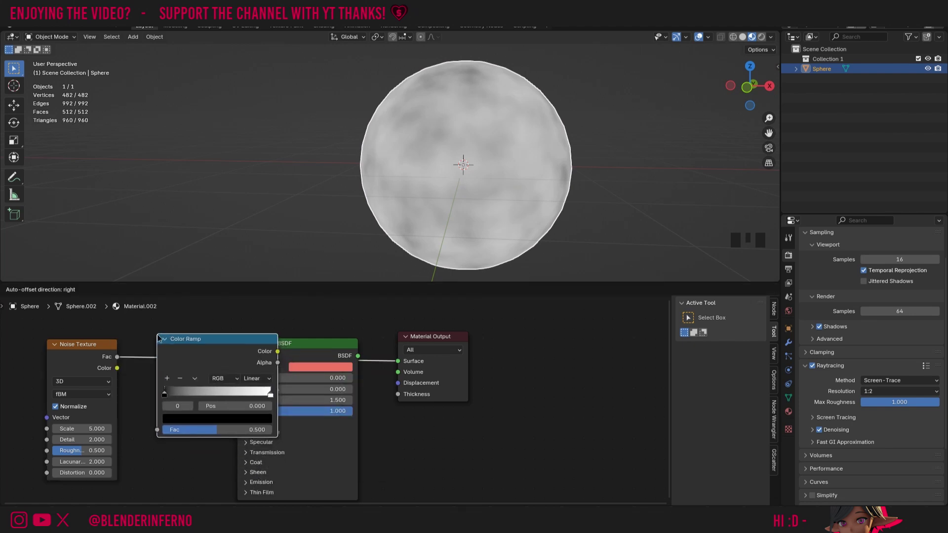
{"action": "left_click", "coordinate": [157, 334]}
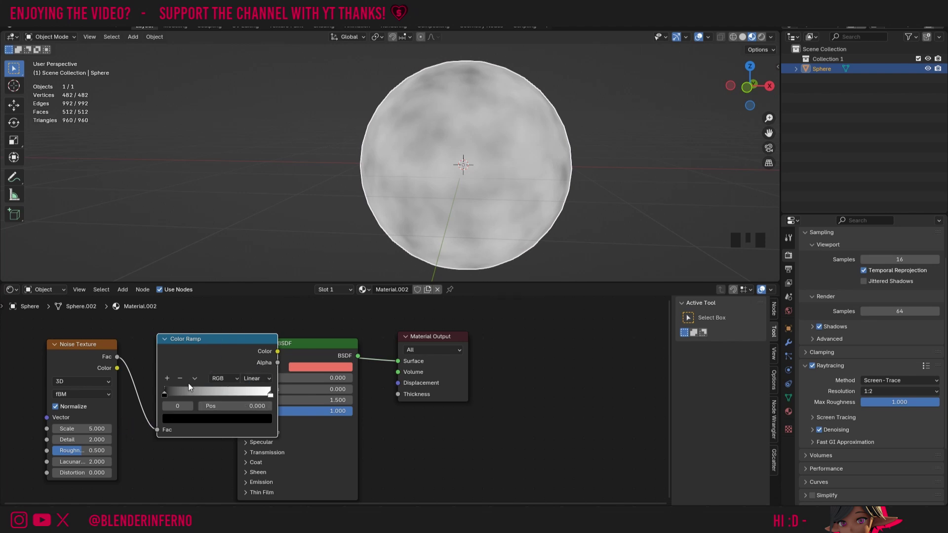
{"action": "left_click", "coordinate": [263, 395]}
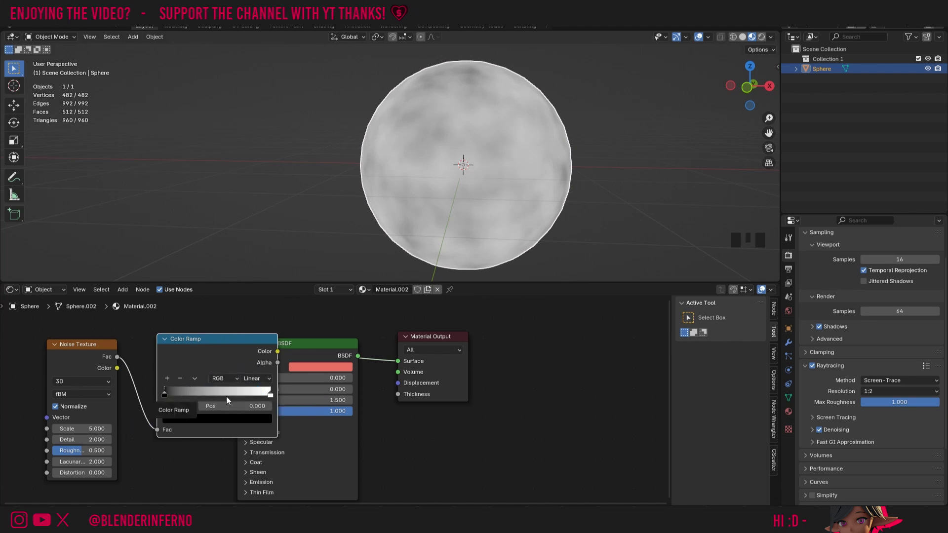
{"action": "left_click_drag", "start_coordinate": [258, 352], "coordinate": [208, 352]}
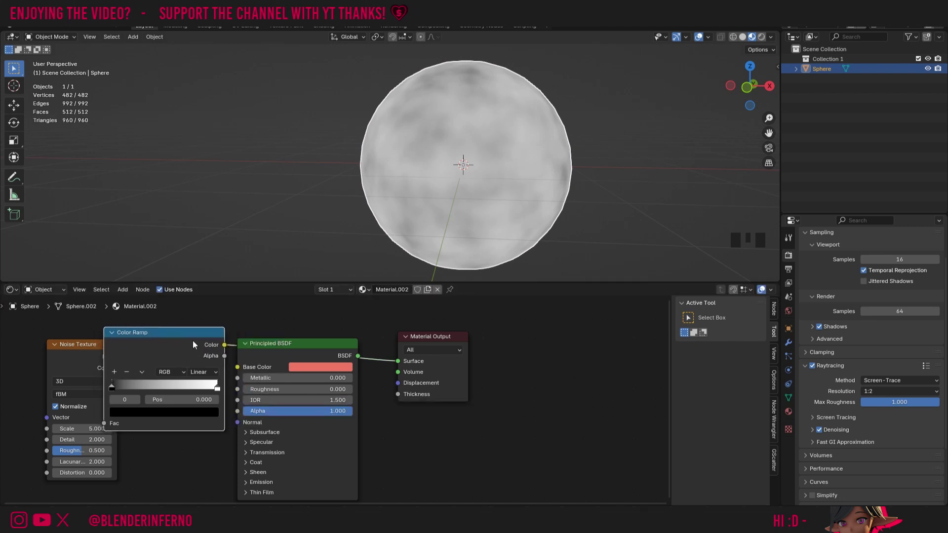
Set the Color Ramp's black stop to about 0.464, its white stop to about 0.505, and its interpolation to Constant.
{"action": "left_click", "coordinate": [111, 387]}
{"action": "left_click_drag", "start_coordinate": [112, 387], "coordinate": [161, 385]}
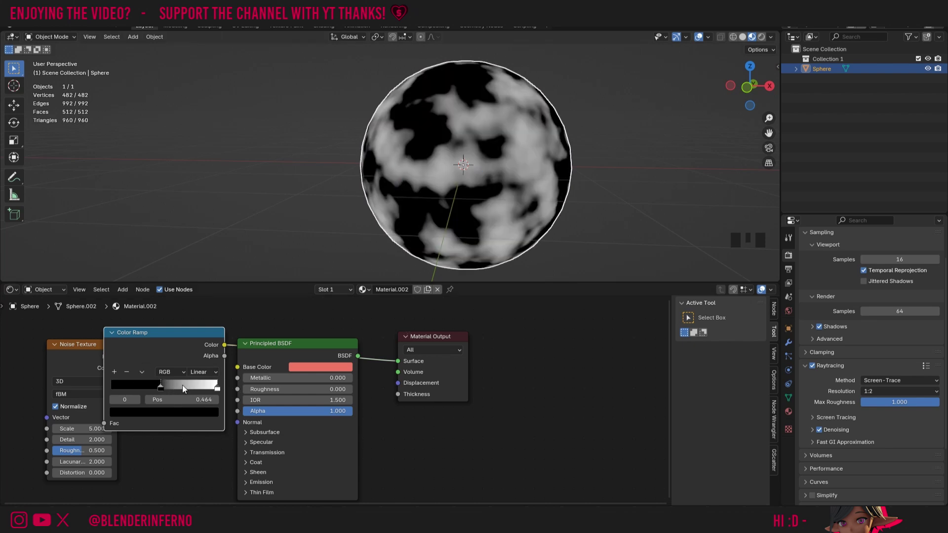
{"action": "left_click_drag", "start_coordinate": [219, 386], "coordinate": [154, 391]}
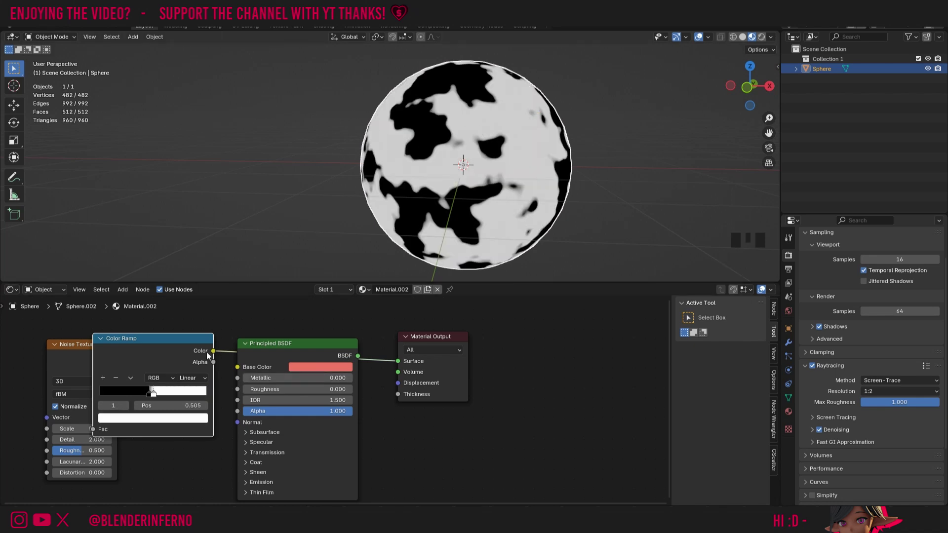
{"action": "left_click", "coordinate": [200, 379]}
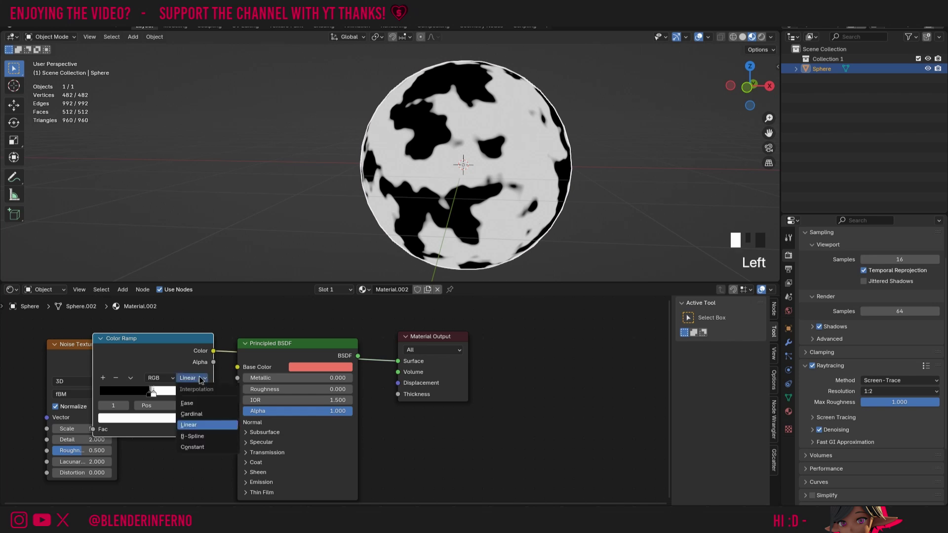
{"action": "left_click", "coordinate": [195, 447]}
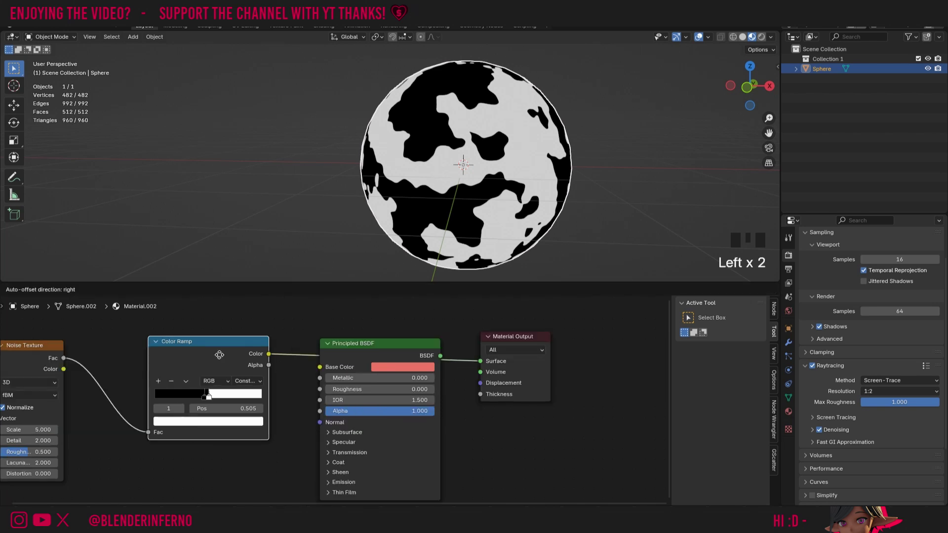
Connect the Color Ramp's Color to the Principled BSDF's Roughness and reconnect the BSDF output to the Material Output's Surface.
{"action": "left_click_drag", "start_coordinate": [218, 356], "coordinate": [323, 392]}
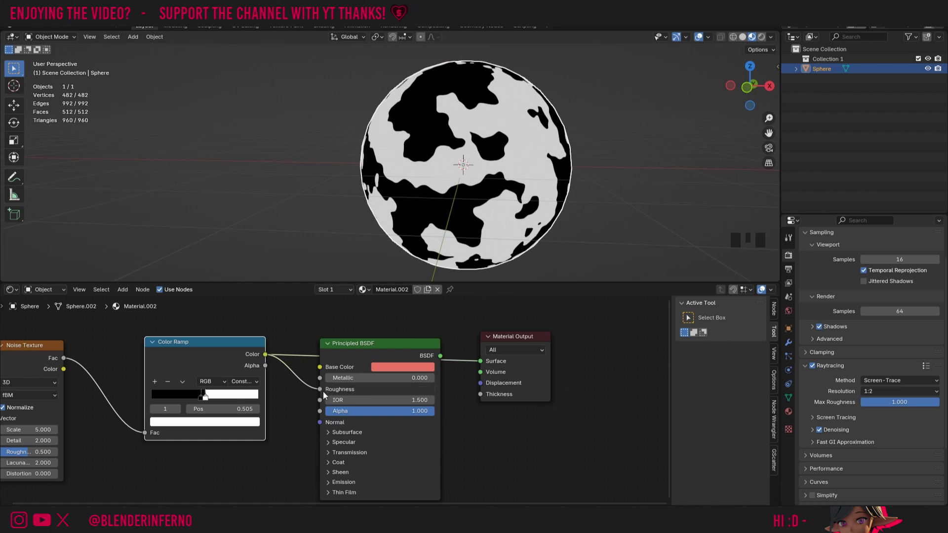
{"action": "left_click_drag", "start_coordinate": [441, 356], "coordinate": [479, 365]}
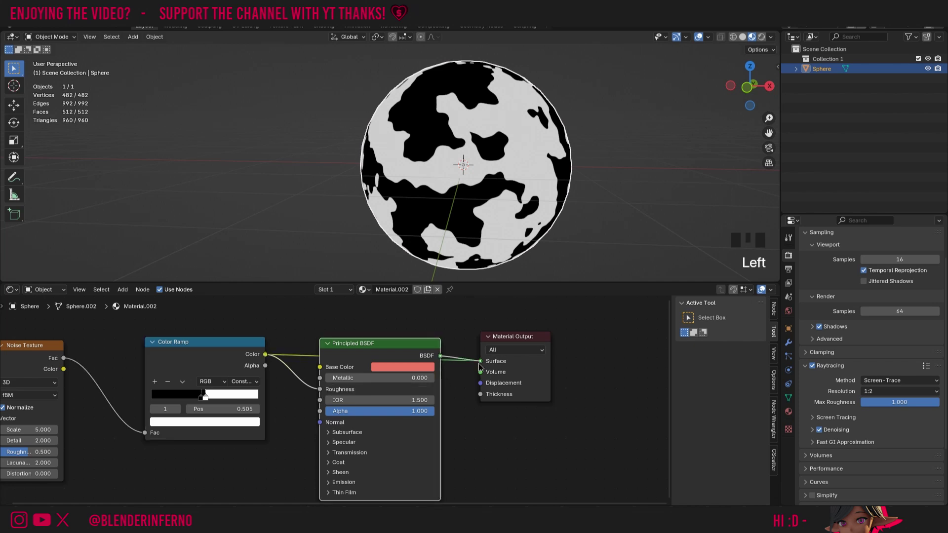
{"action": "left_click_drag", "start_coordinate": [479, 365], "coordinate": [479, 364]}
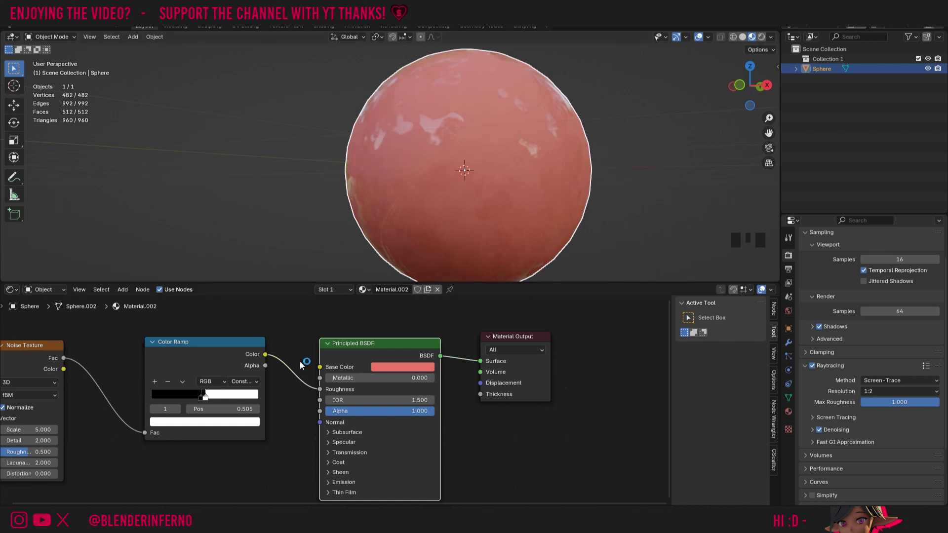
Set the Principled BSDF's Metallic to 1 with the noise pattern driving the Roughness.
{"action": "left_click", "coordinate": [375, 378]}
{"action": "type", "text": "1"}
{"action": "key", "text": "Return"}
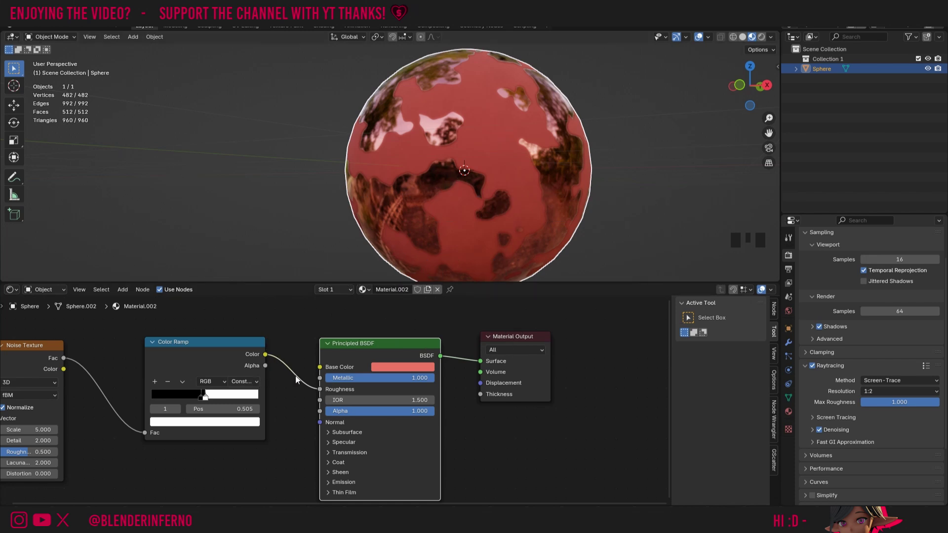
Connect the Color Ramp's Color directly to the Material Output's Surface and disconnect it from the Principled BSDF's Roughness.
{"action": "left_click_drag", "start_coordinate": [265, 355], "coordinate": [481, 361]}
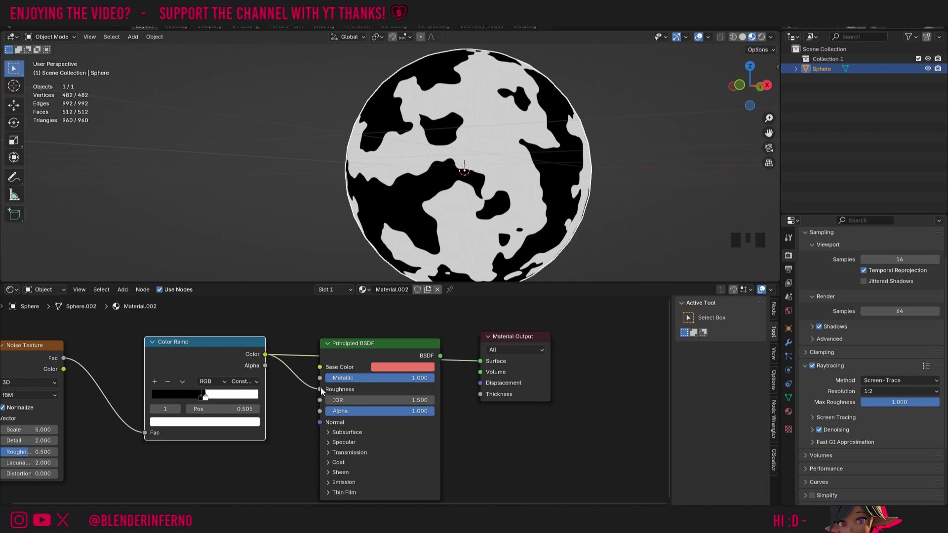
{"action": "mouse_move", "coordinate": [321, 390]}
{"action": "left_mouse_down"}
{"action": "mouse_move", "coordinate": [304, 395]}
{"action": "mouse_move", "coordinate": [437, 389]}
{"action": "mouse_move", "coordinate": [324, 389]}
{"action": "left_mouse_up"}
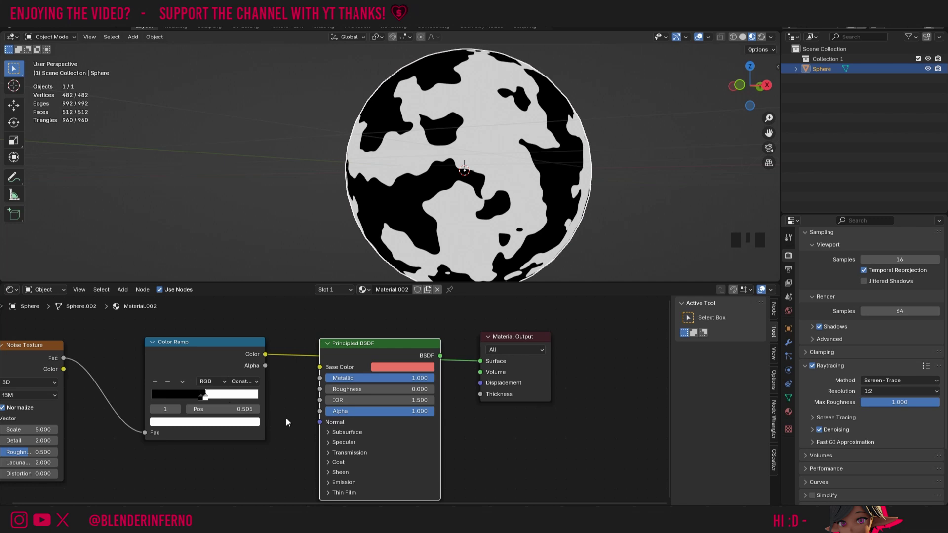
{"action": "left_click", "coordinate": [200, 398]}
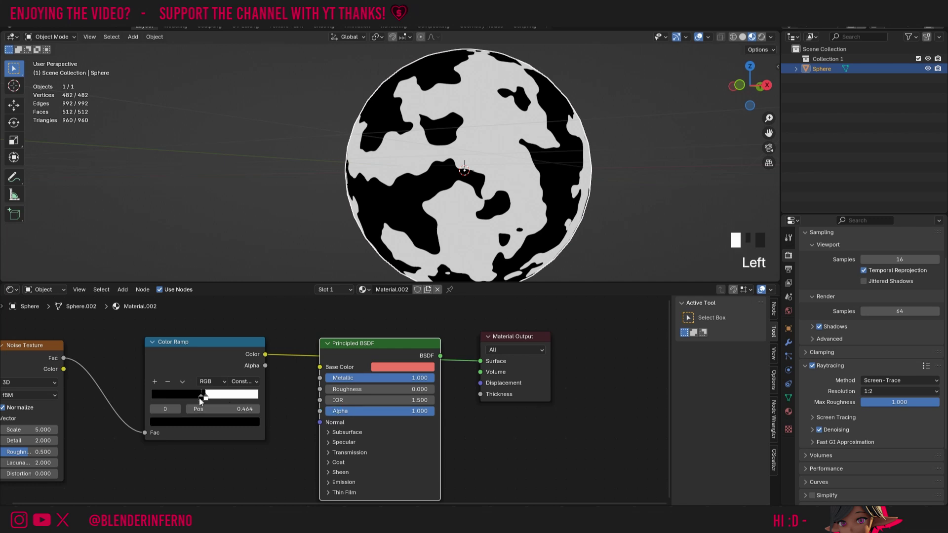
{"action": "left_click", "coordinate": [207, 427]}
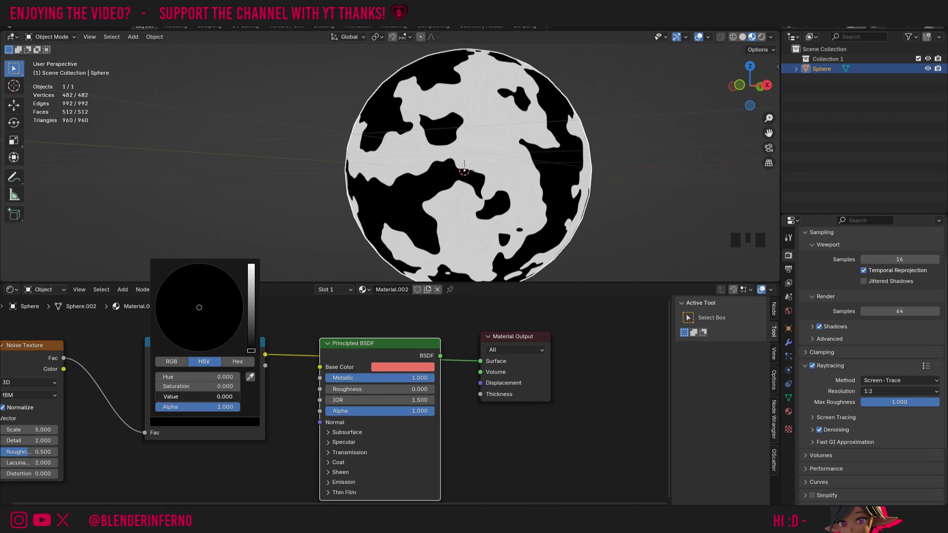
{"action": "left_click_drag", "start_coordinate": [170, 401], "coordinate": [188, 401]}
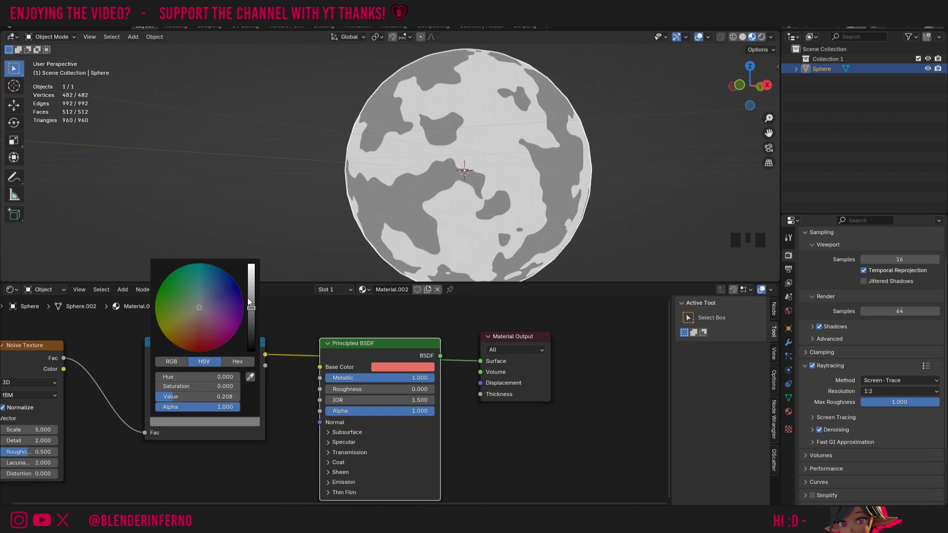
{"action": "key", "text": "Escape"}
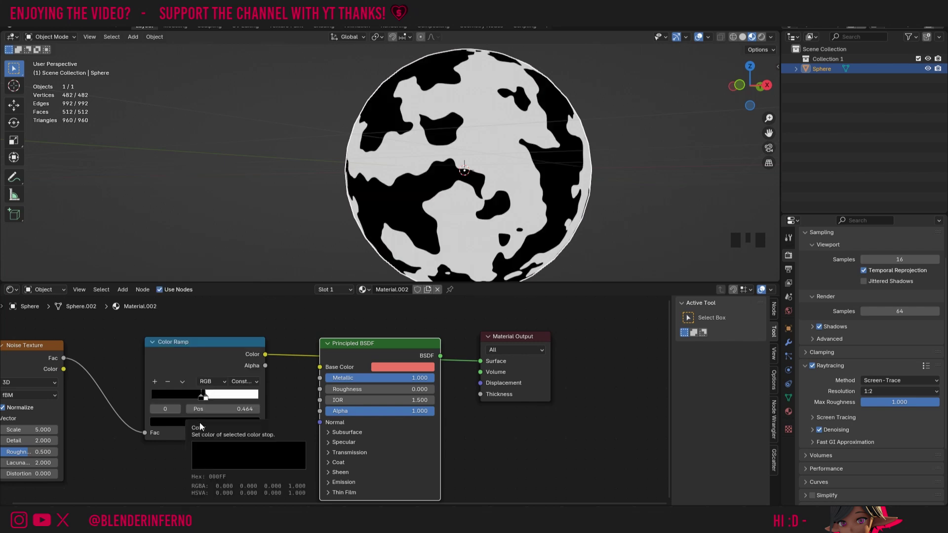
Set the color Value of both Color Ramp stops to 0.5 for a uniform grey.
{"action": "left_click", "coordinate": [202, 396]}
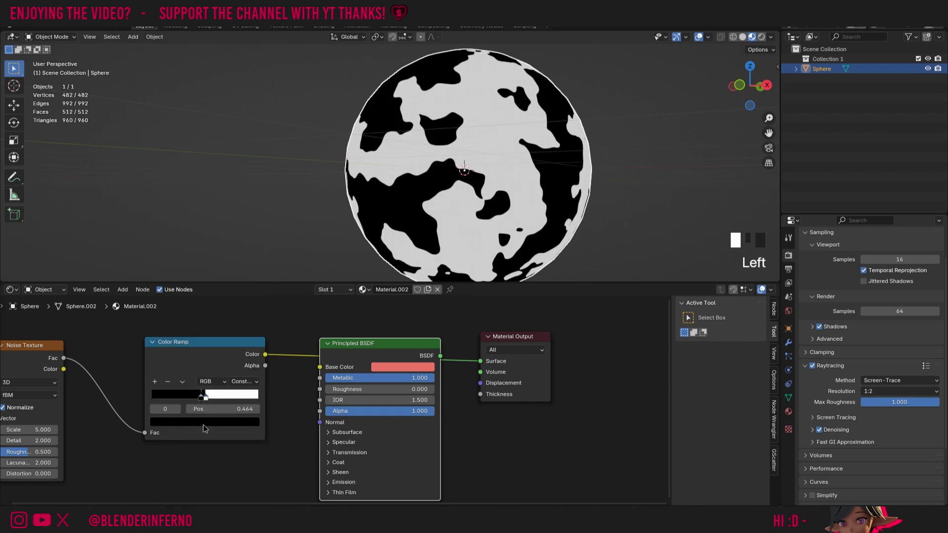
{"action": "left_click", "coordinate": [204, 424]}
{"action": "left_click", "coordinate": [201, 397]}
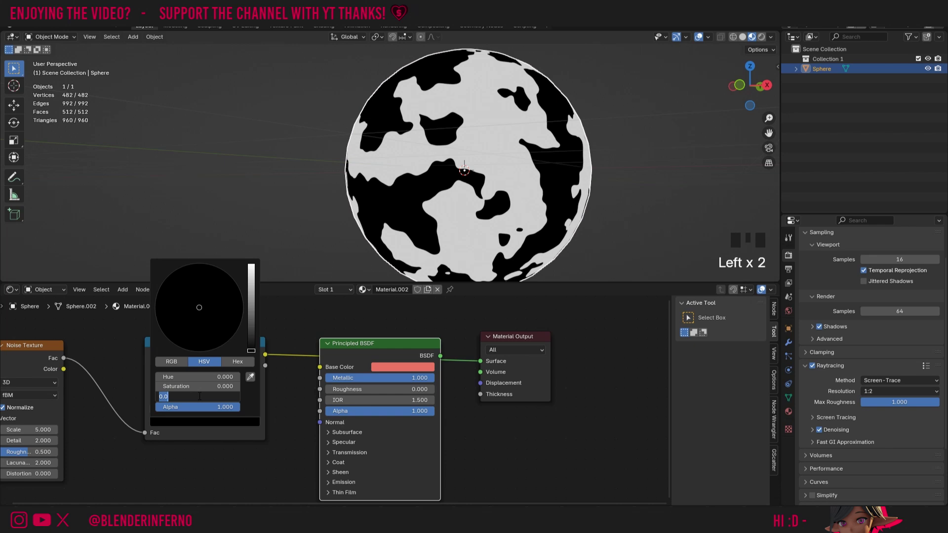
{"action": "type", "text": "1"}
{"action": "key", "text": "Return"}
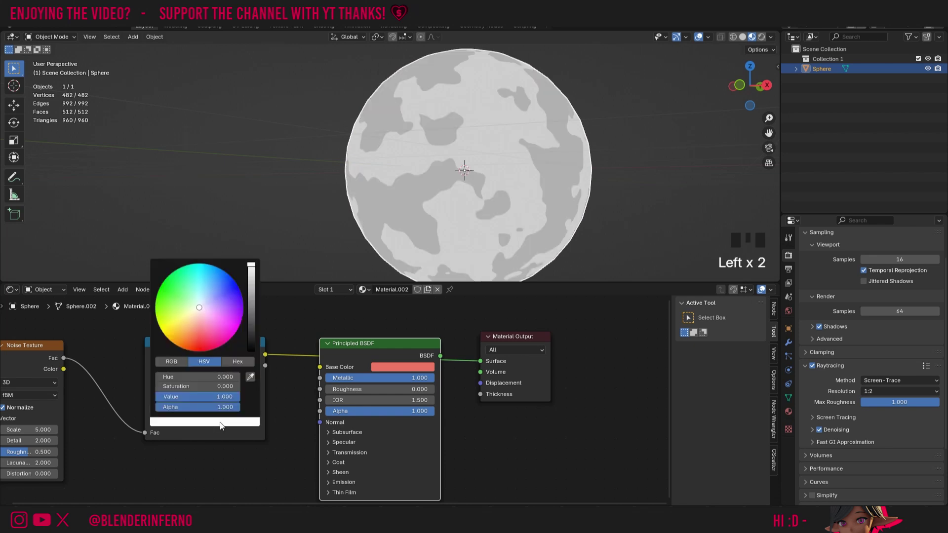
{"action": "left_click", "coordinate": [208, 397]}
{"action": "type", "text": "0.5"}
{"action": "key", "text": "Return"}
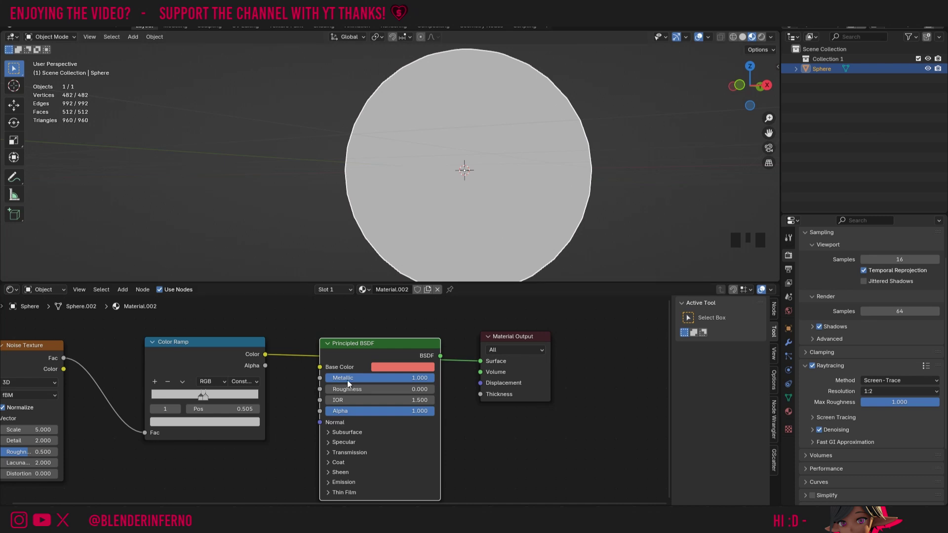
Reconnect the Principled BSDF to the Material Output's Surface, try the grey Color Ramp as its Roughness, and unplug the ramp again.
{"action": "left_click_drag", "start_coordinate": [266, 354], "coordinate": [320, 389]}
{"action": "left_click_drag", "start_coordinate": [440, 355], "coordinate": [482, 363]}
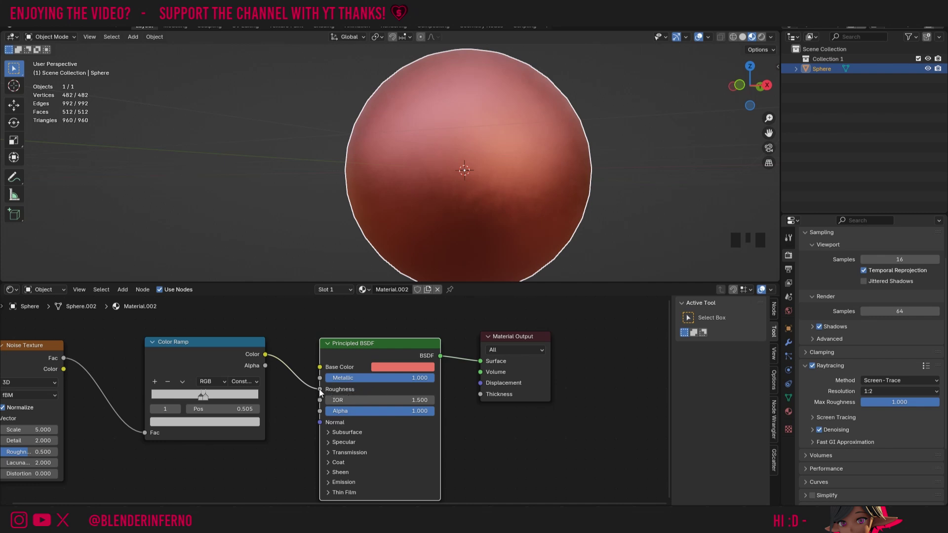
{"action": "left_click_drag", "start_coordinate": [320, 389], "coordinate": [316, 393]}
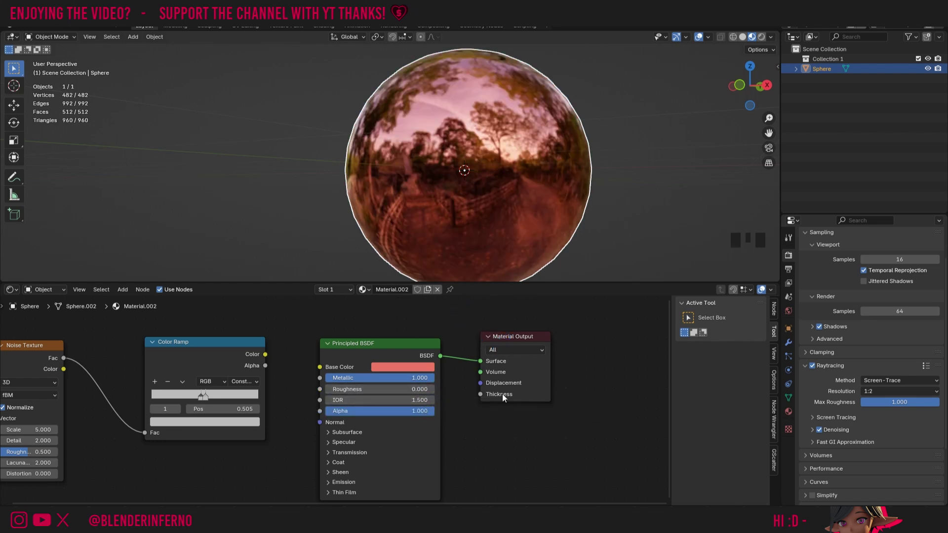
Compare the metallic sphere with a fully desaturated Base Color and with a black Base Color, leaving it black.
{"action": "left_click", "coordinate": [414, 367]}
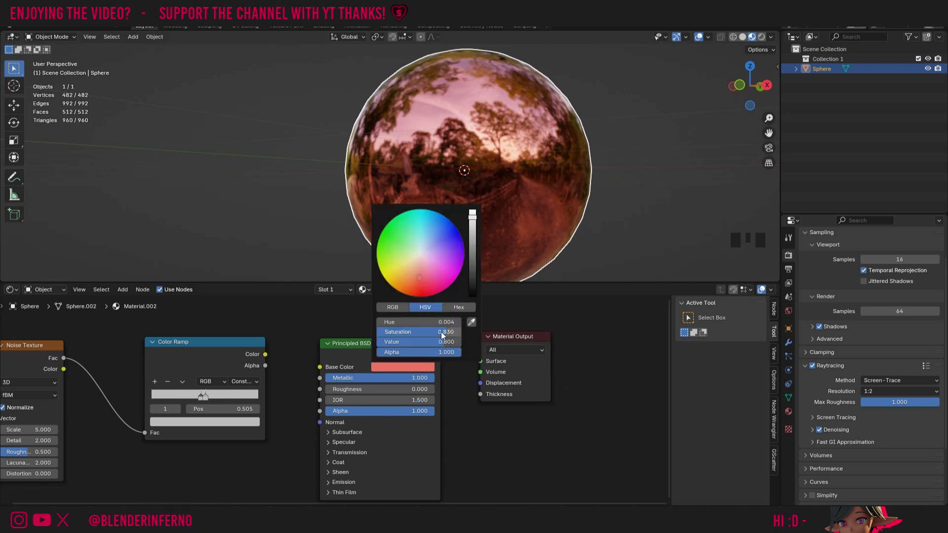
{"action": "left_click_drag", "start_coordinate": [441, 336], "coordinate": [374, 336]}
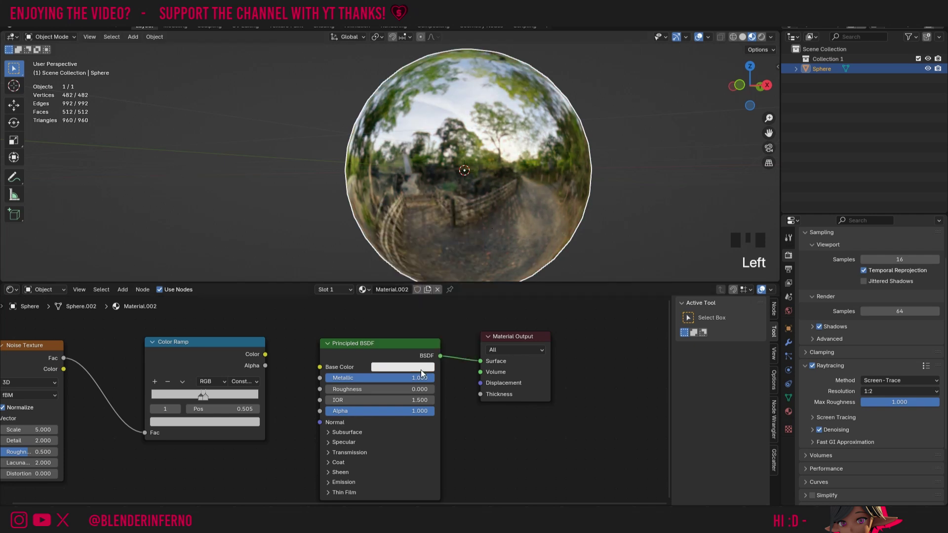
{"action": "left_click", "coordinate": [418, 367]}
{"action": "left_click", "coordinate": [470, 284]}
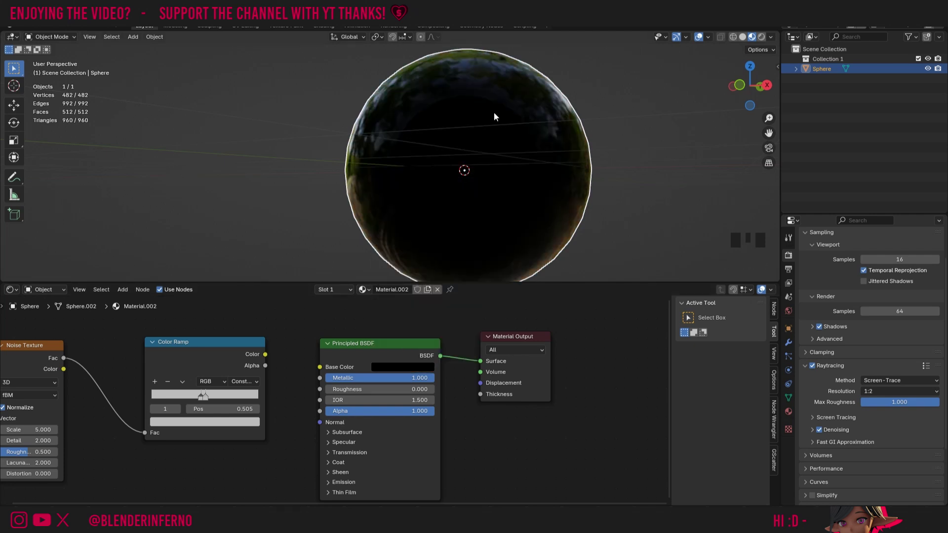
Set the black material's Metallic to 0 on the Principled BSDF.
{"action": "double_click", "coordinate": [411, 375]}
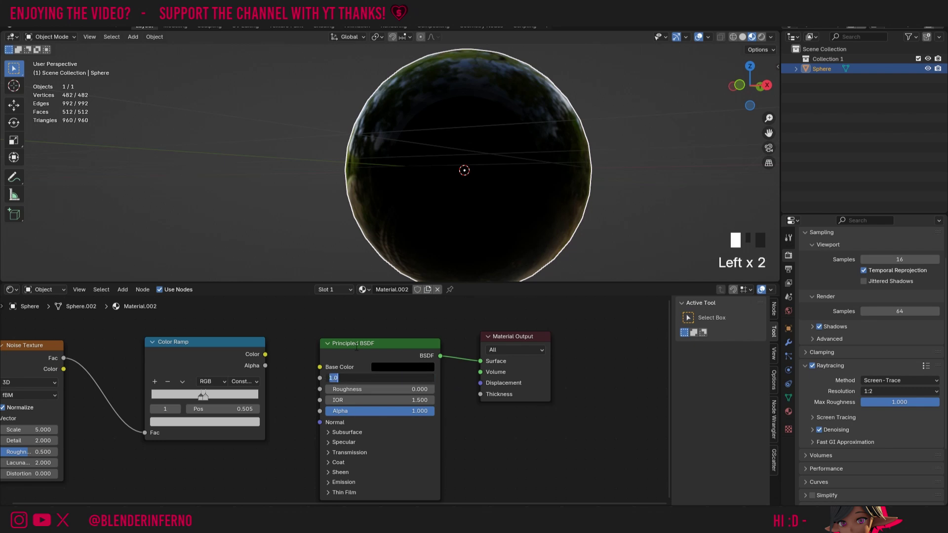
{"action": "type", "text": "0"}
{"action": "key", "text": "Return"}
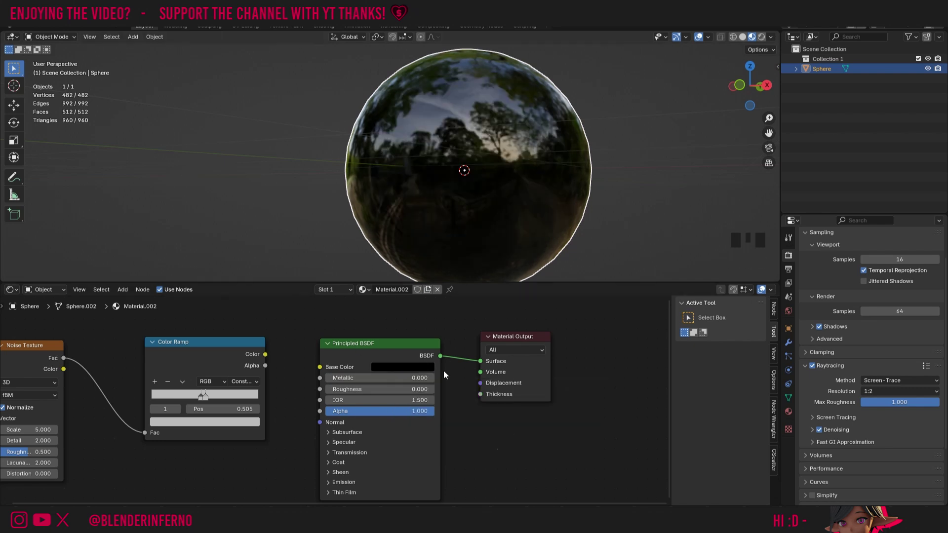
Set the Principled BSDF's Base Color to pure white by raising its brightness to the maximum.
{"action": "left_click", "coordinate": [401, 369]}
{"action": "left_click", "coordinate": [395, 367]}
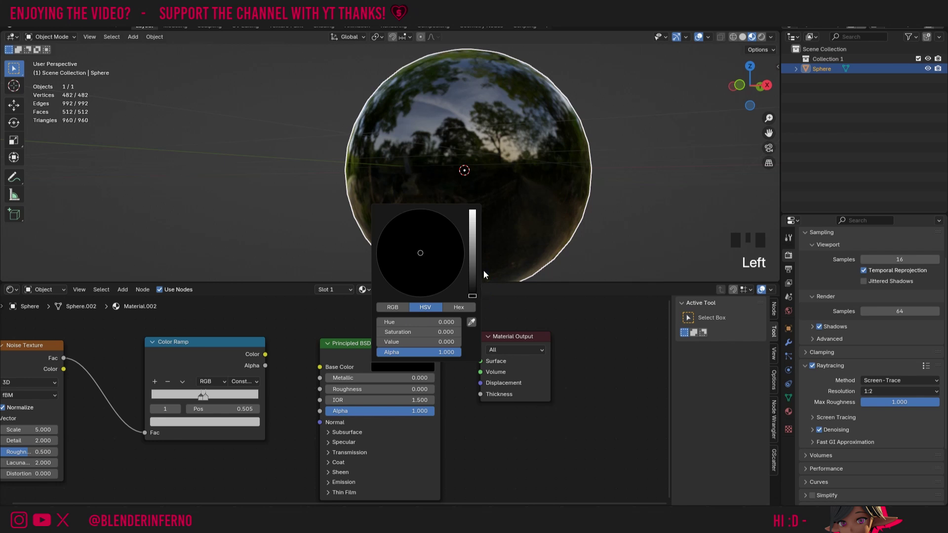
{"action": "left_click", "coordinate": [473, 214]}
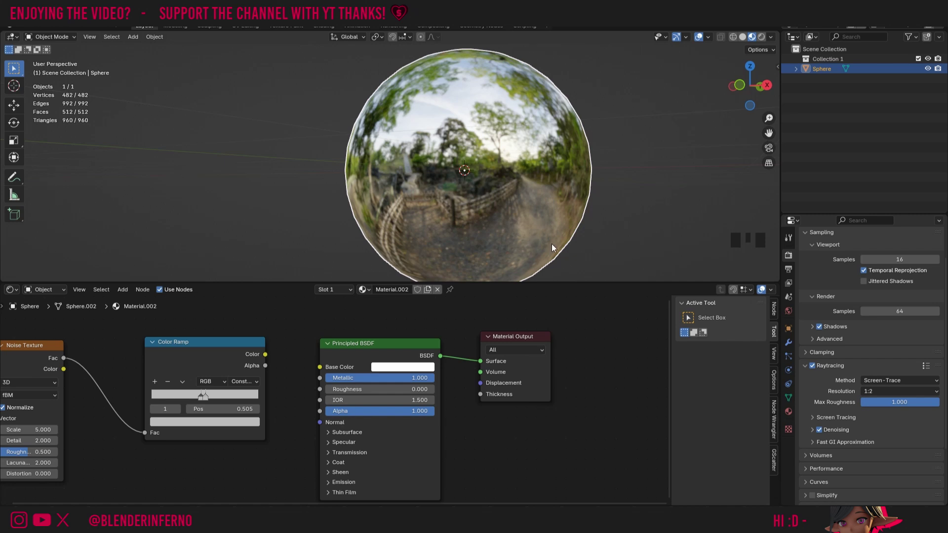
Set the white material's Metallic back to 0.
{"action": "left_click", "coordinate": [407, 378]}
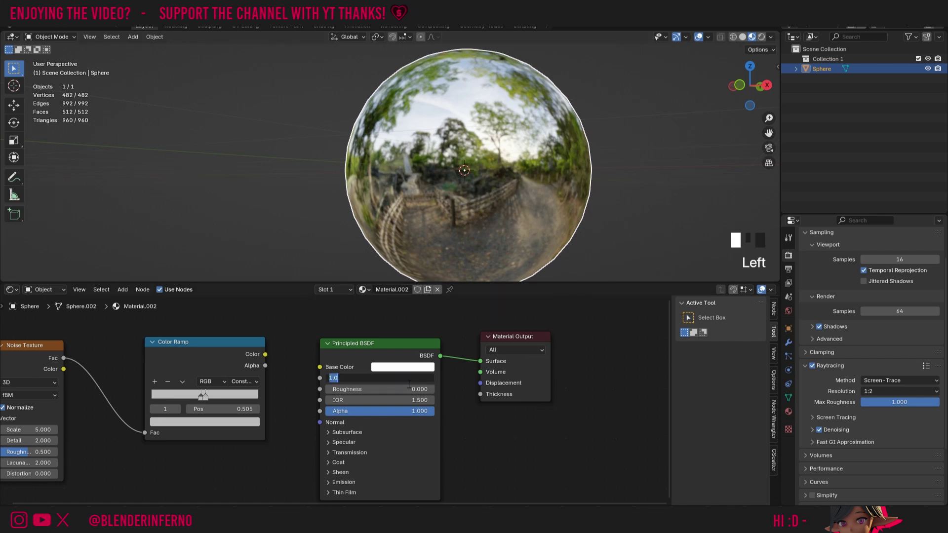
{"action": "type", "text": "0"}
{"action": "key", "text": "Return"}
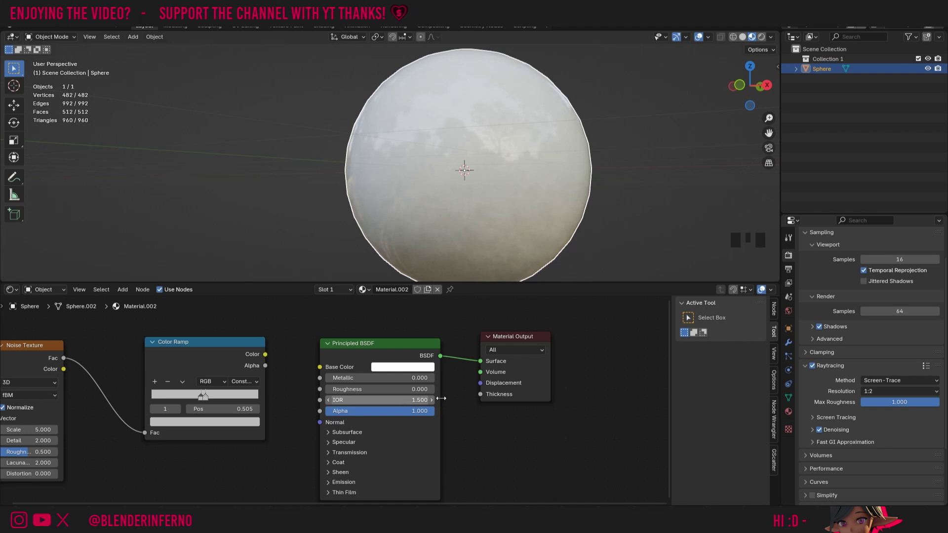
Set the Principled BSDF's Alpha to 0.5.
{"action": "left_click_drag", "start_coordinate": [668, 357], "coordinate": [666, 371]}
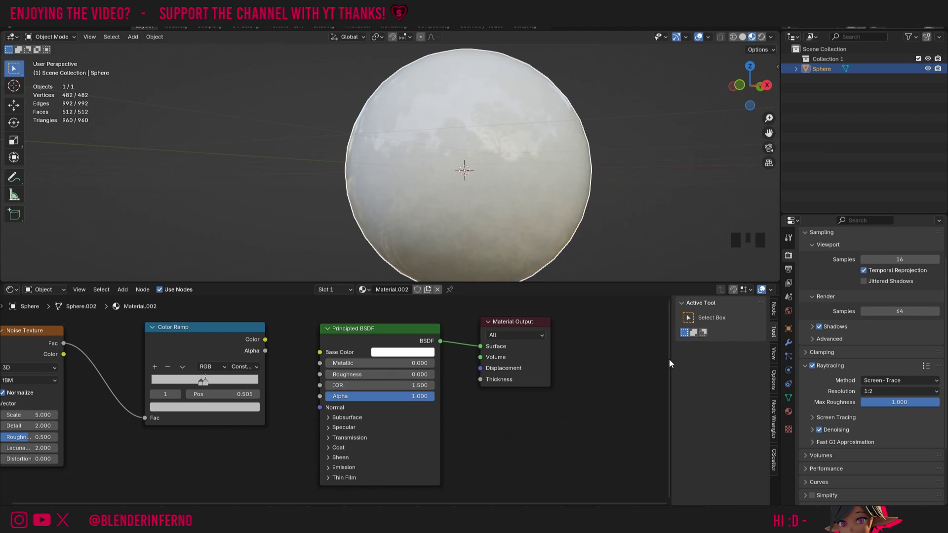
{"action": "left_click_drag", "start_coordinate": [669, 361], "coordinate": [658, 365]}
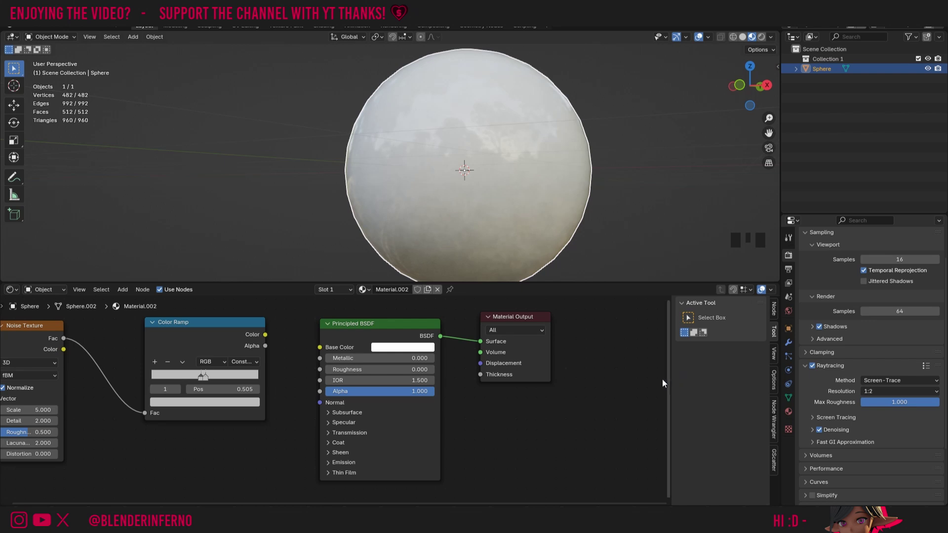
{"action": "left_click_drag", "start_coordinate": [669, 369], "coordinate": [671, 380]}
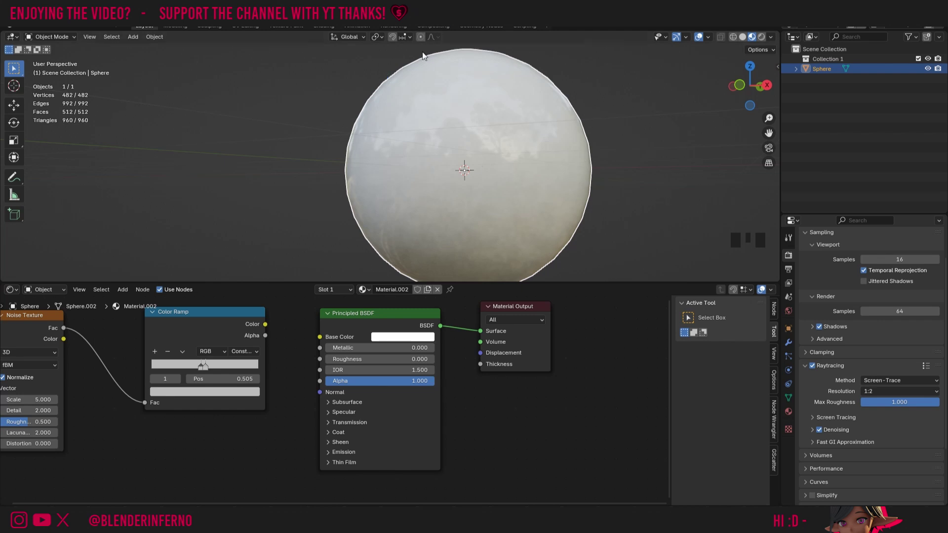
{"action": "left_click", "coordinate": [393, 379]}
{"action": "type", "text": "0"}
{"action": "key", "text": "Return"}
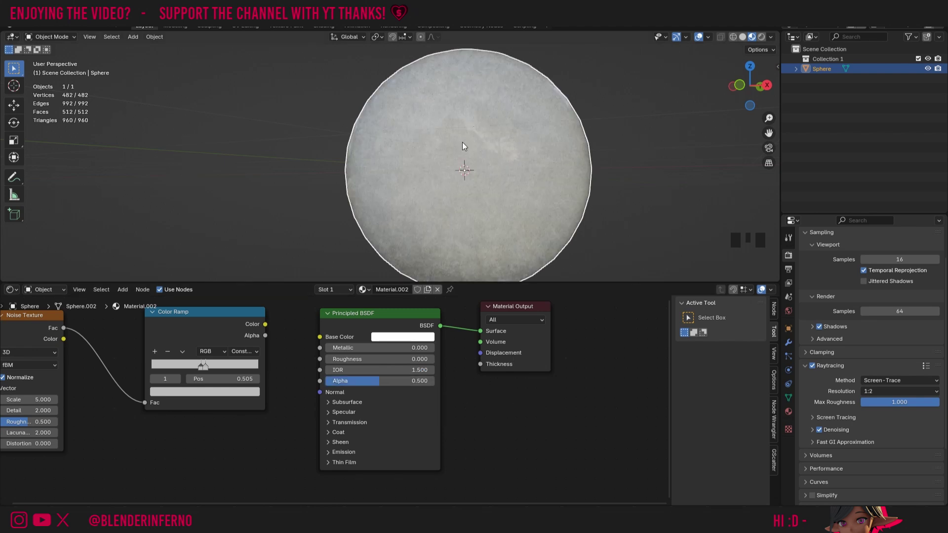
Restore the Principled BSDF's Alpha to 1.
{"action": "left_click", "coordinate": [386, 382]}
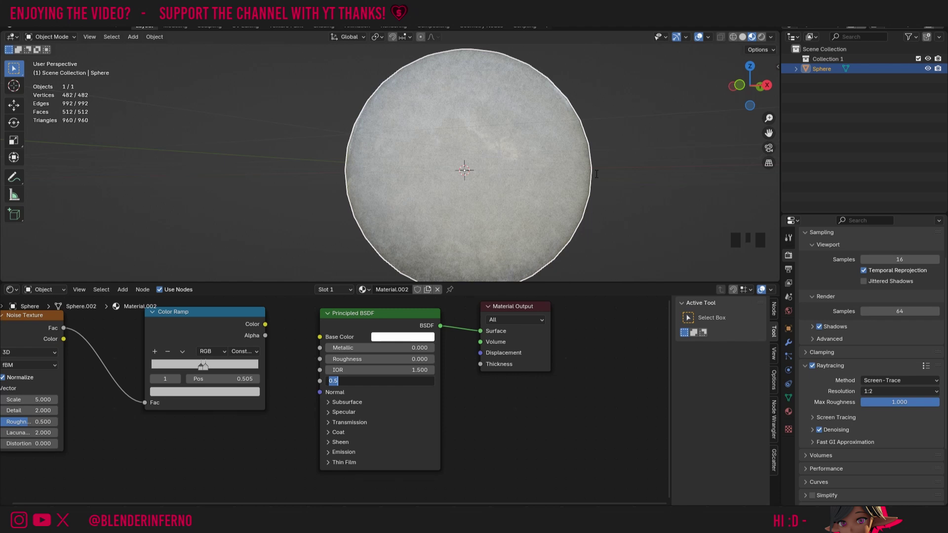
{"action": "type", "text": "1"}
{"action": "key", "text": "Return"}
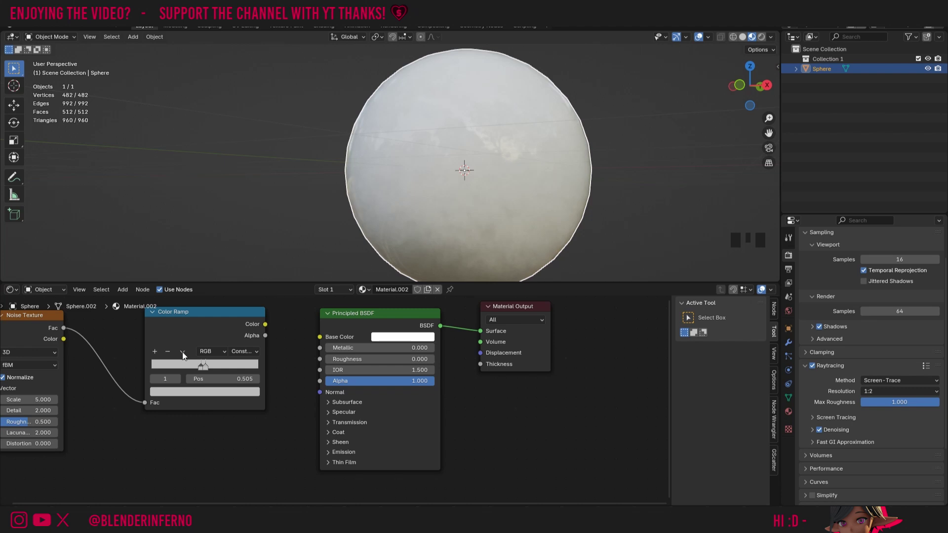
Reset the Color Ramp to its defaults and set its interpolation to Constant.
{"action": "left_click", "coordinate": [183, 352]}
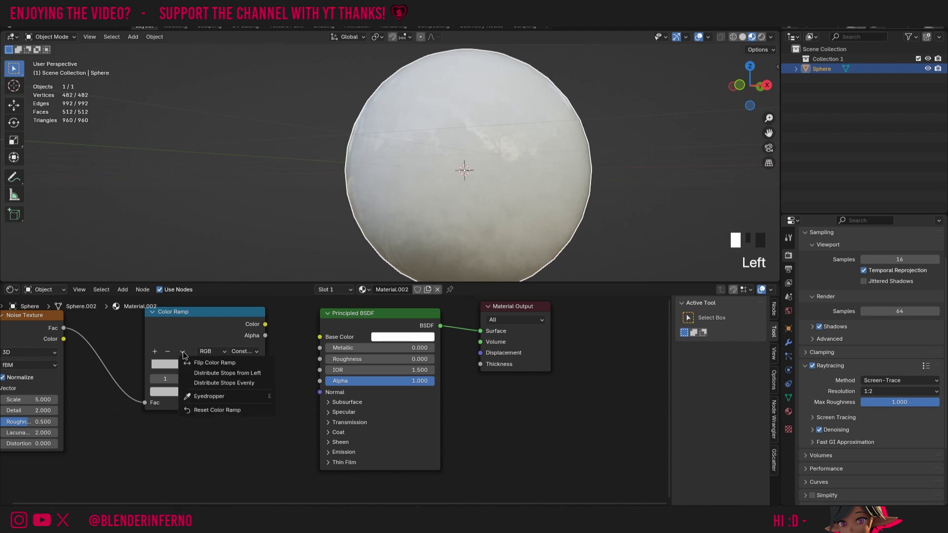
{"action": "left_click", "coordinate": [217, 410]}
{"action": "left_click", "coordinate": [244, 351]}
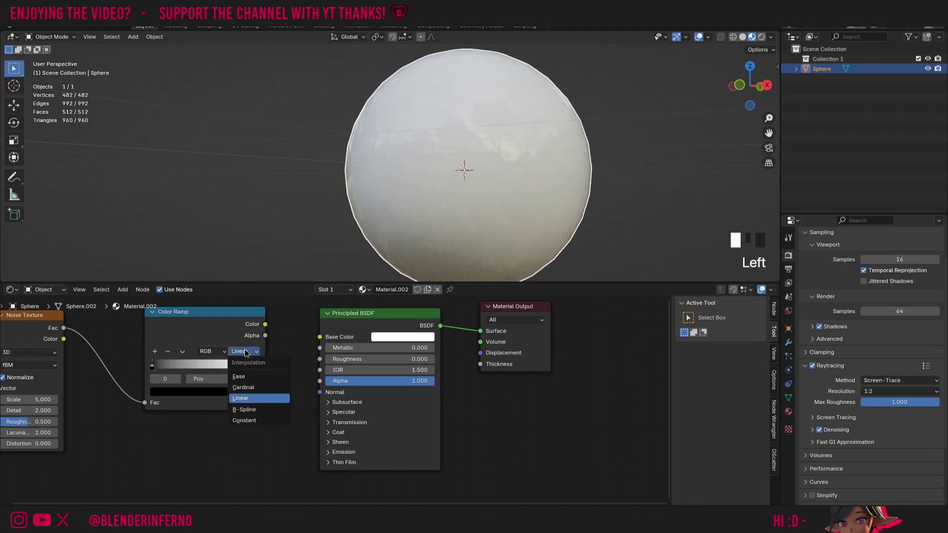
{"action": "left_click", "coordinate": [241, 422]}
Feed the Color Ramp's Color into the Material Output's Surface and move the white stop to about 0.518.
{"action": "left_click_drag", "start_coordinate": [265, 324], "coordinate": [480, 331]}
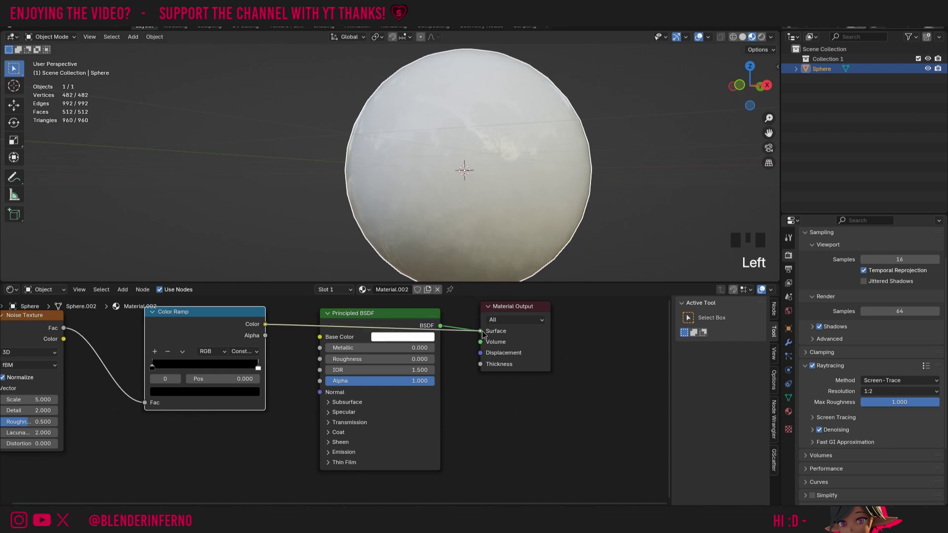
{"action": "left_click", "coordinate": [258, 369]}
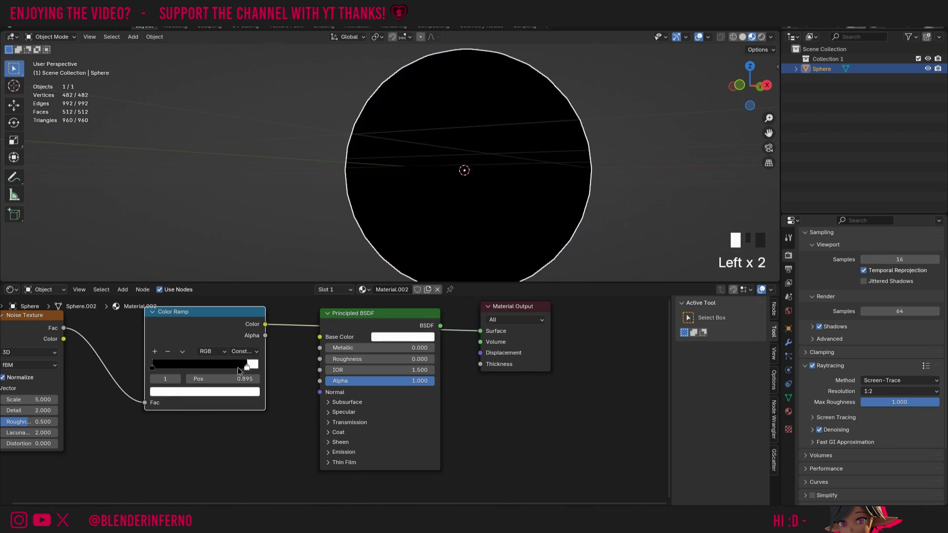
{"action": "left_click_drag", "start_coordinate": [238, 368], "coordinate": [207, 368]}
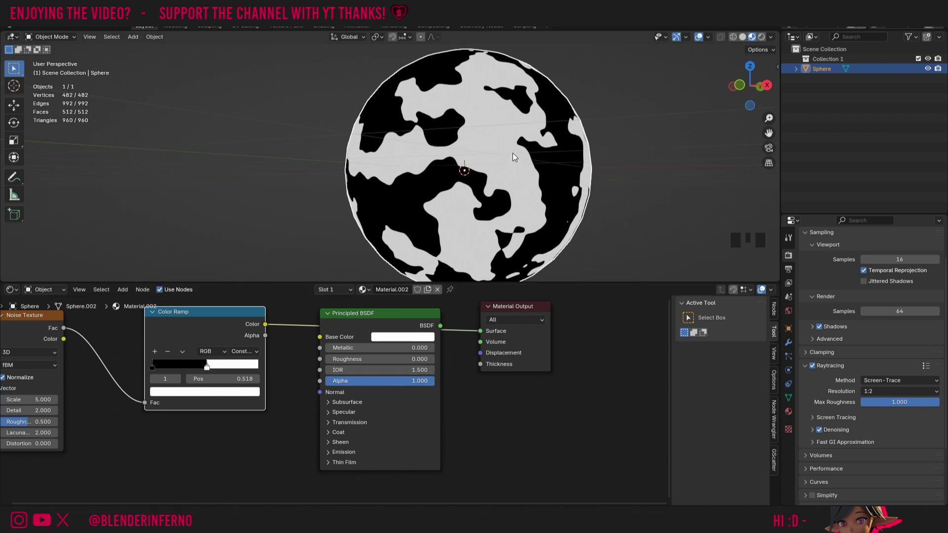
Connect the Color Ramp's Color to the Principled BSDF's Alpha, and reconnect the BSDF output to the Material Output's Surface.
{"action": "left_click_drag", "start_coordinate": [265, 325], "coordinate": [320, 382]}
{"action": "left_click_drag", "start_coordinate": [441, 326], "coordinate": [481, 331]}
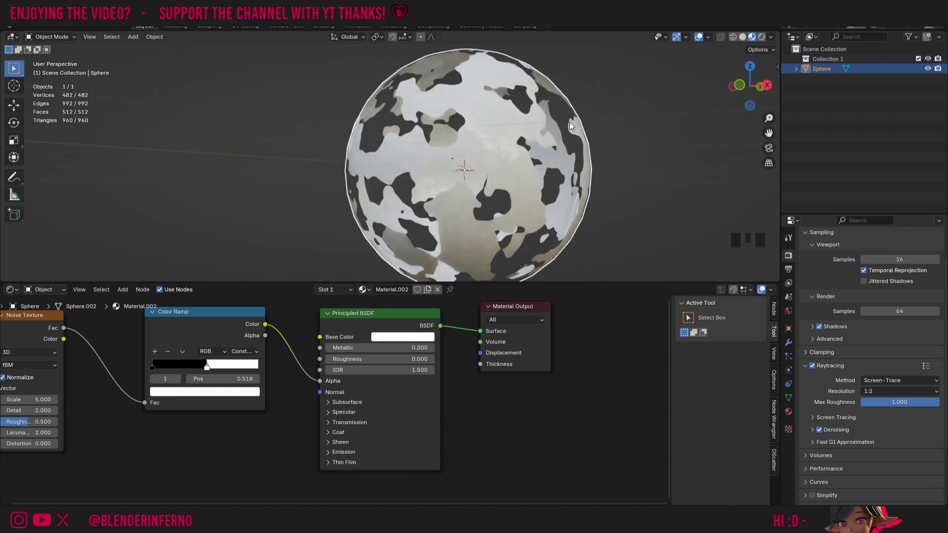
{"action": "left_click_drag", "start_coordinate": [749, 87], "coordinate": [716, 90]}
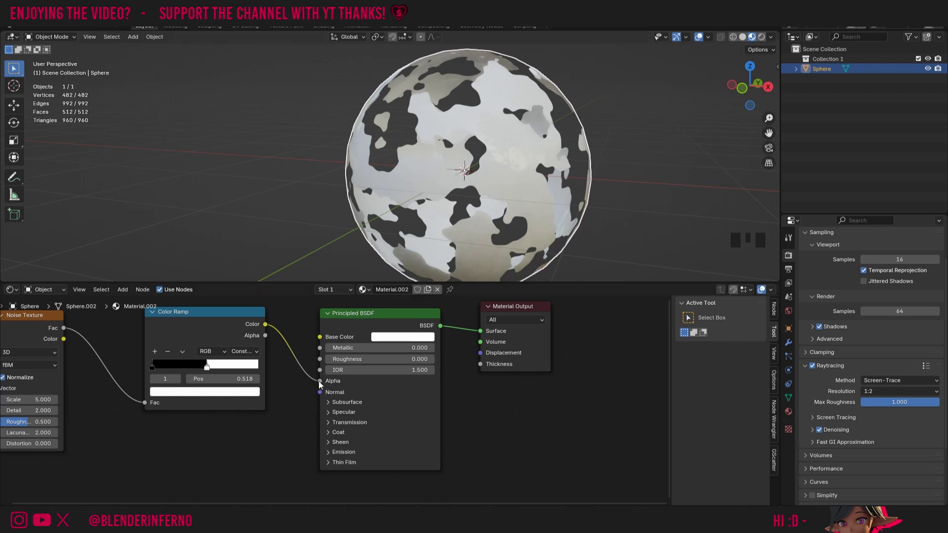
Disconnect the Color Ramp from the Alpha input and add a Bump node between the Color Ramp and the Principled BSDF.
{"action": "left_click_drag", "start_coordinate": [318, 381], "coordinate": [313, 393]}
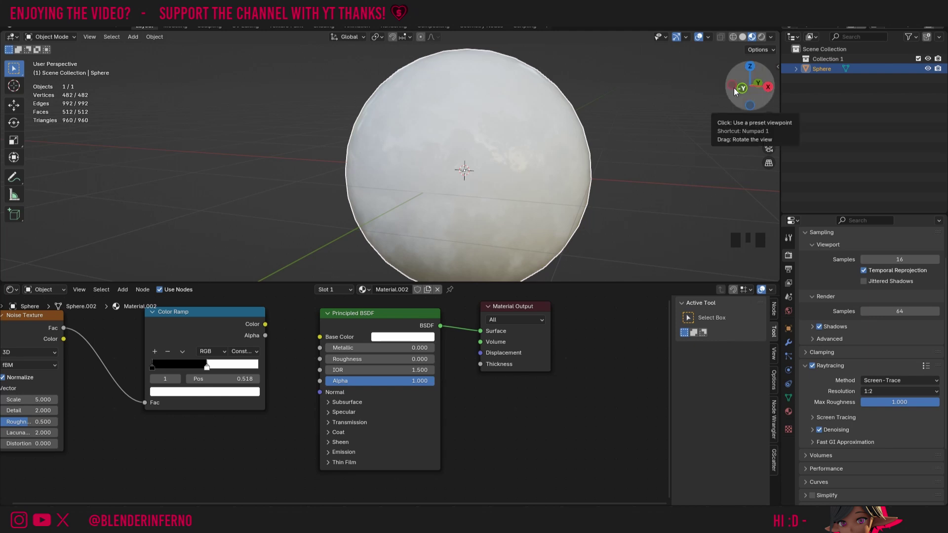
{"action": "left_click_drag", "start_coordinate": [197, 352], "coordinate": [187, 350]}
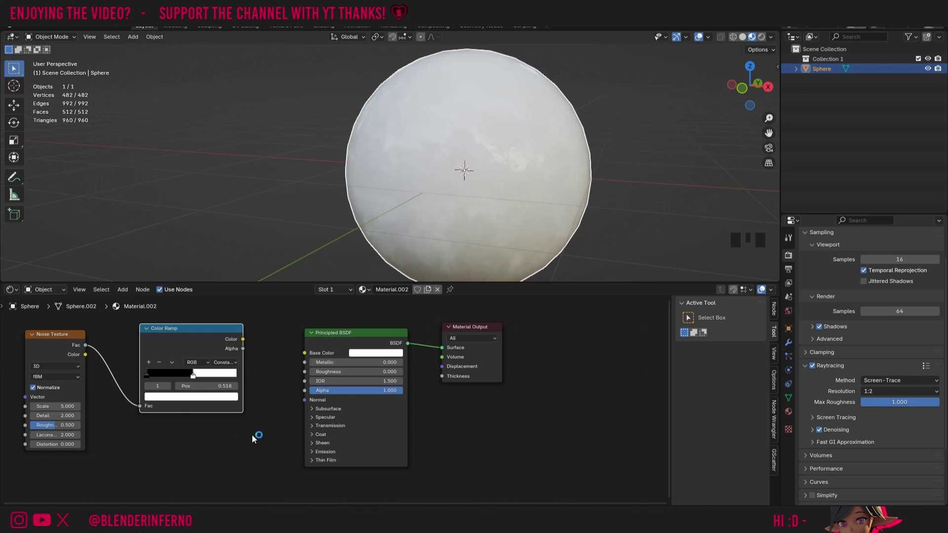
{"action": "key", "text": "shift+a"}
{"action": "key", "text": "shift+a"}
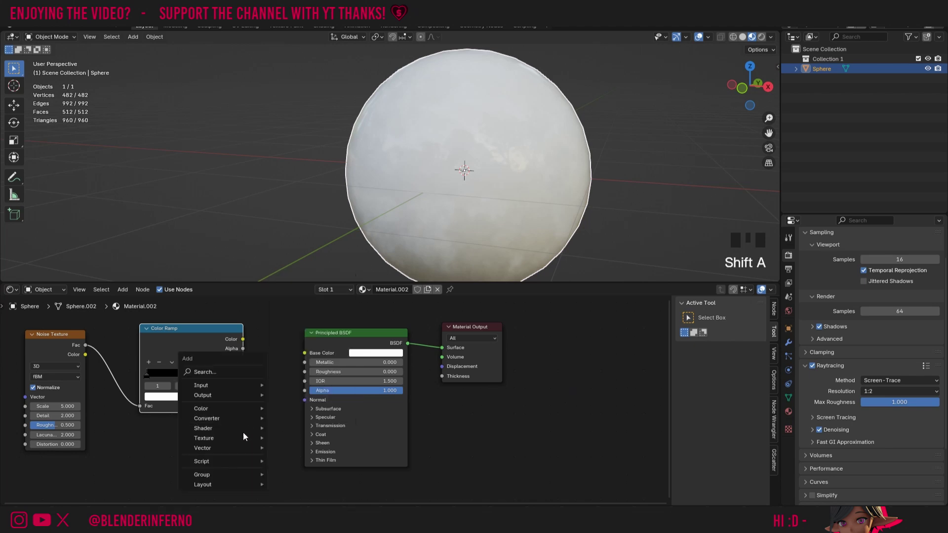
{"action": "mouse_move", "coordinate": [241, 443]}
{"action": "left_click", "coordinate": [292, 368]}
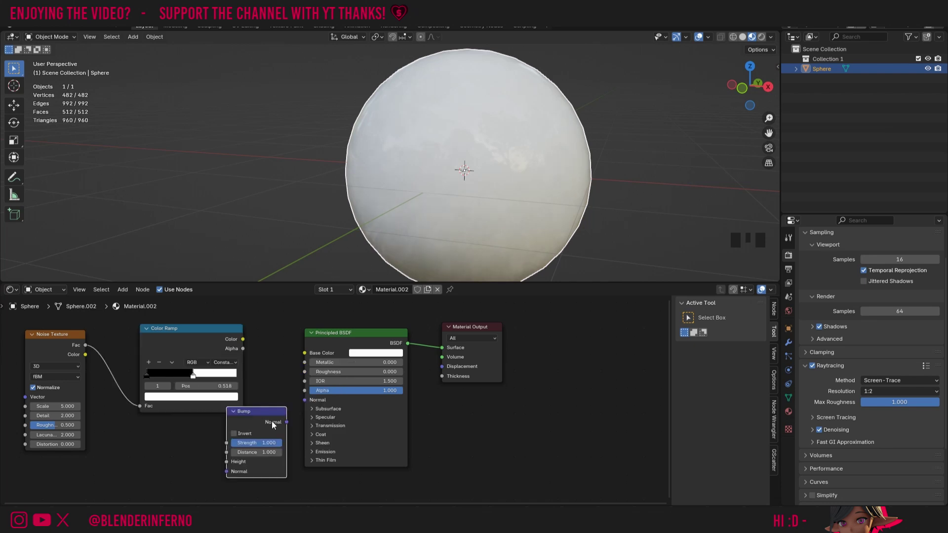
Connect the Color Ramp's Color to the Bump node's Height and the Bump's Normal to the Principled BSDF's Normal, then deselect the sphere.
{"action": "left_click_drag", "start_coordinate": [241, 346], "coordinate": [229, 465]}
{"action": "left_click_drag", "start_coordinate": [157, 340], "coordinate": [142, 339]}
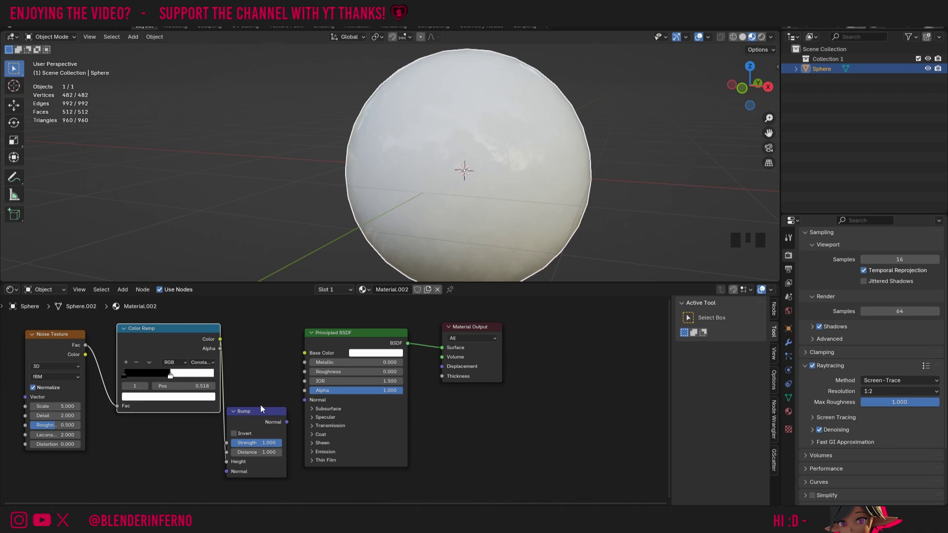
{"action": "left_click_drag", "start_coordinate": [286, 423], "coordinate": [303, 402]}
{"action": "left_click", "coordinate": [599, 220]}
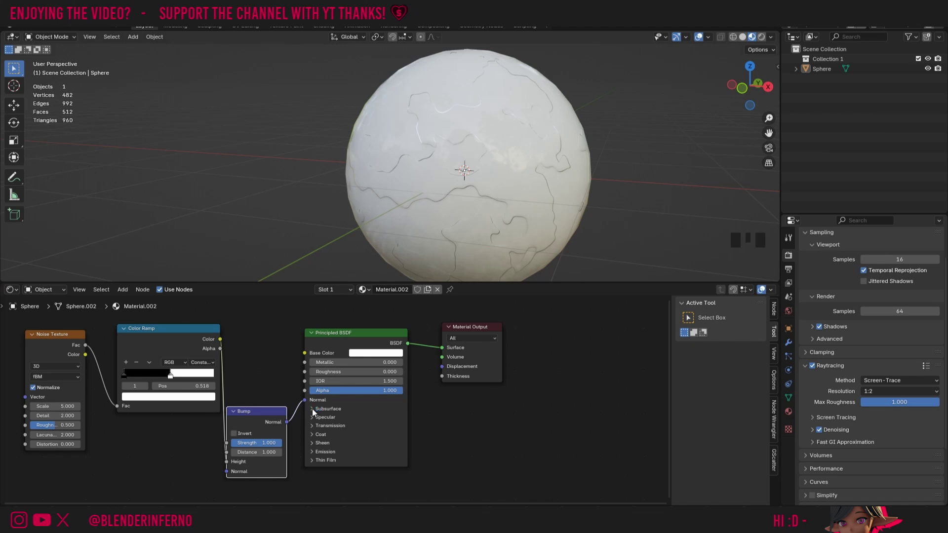
Disconnect the Bump node from the Normal input and expand the Principled BSDF's Subsurface settings to view its method choices.
{"action": "left_click_drag", "start_coordinate": [307, 400], "coordinate": [540, 433]}
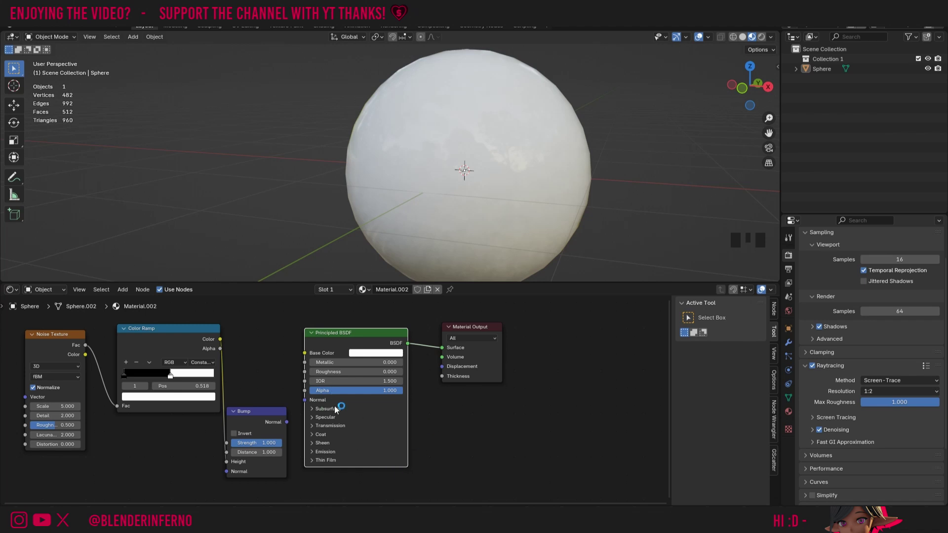
{"action": "left_click", "coordinate": [314, 410]}
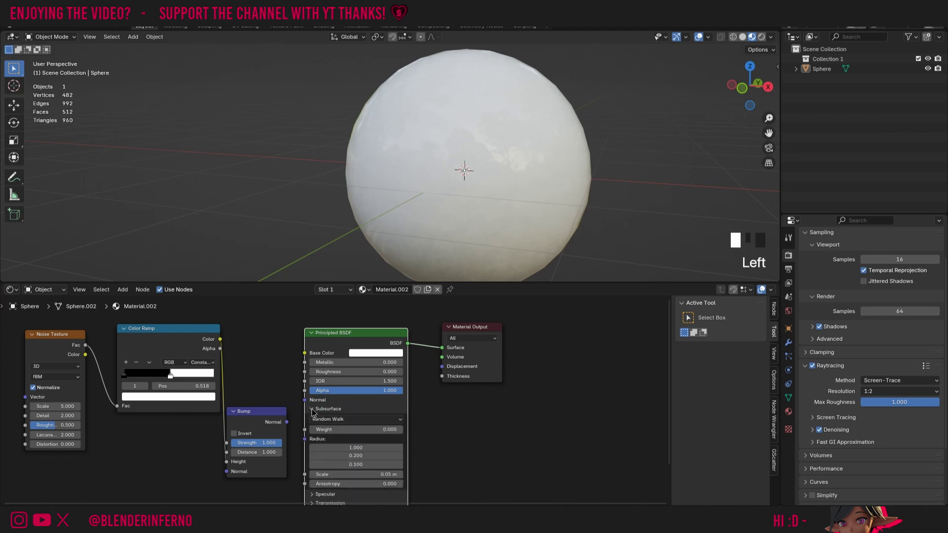
{"action": "scroll", "coordinate": [460, 413], "scroll_direction": "down", "scroll_amount": 2, "text": "shift"}
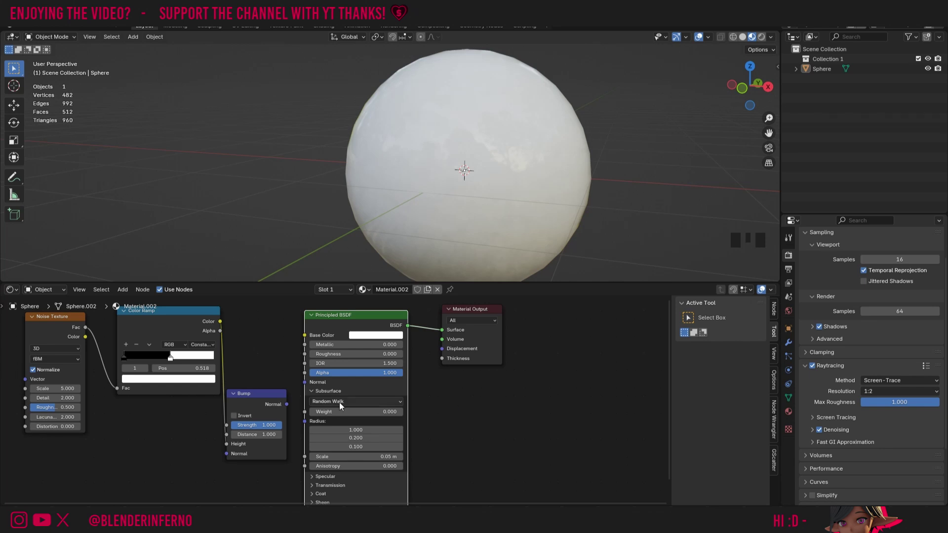
{"action": "left_click", "coordinate": [399, 402]}
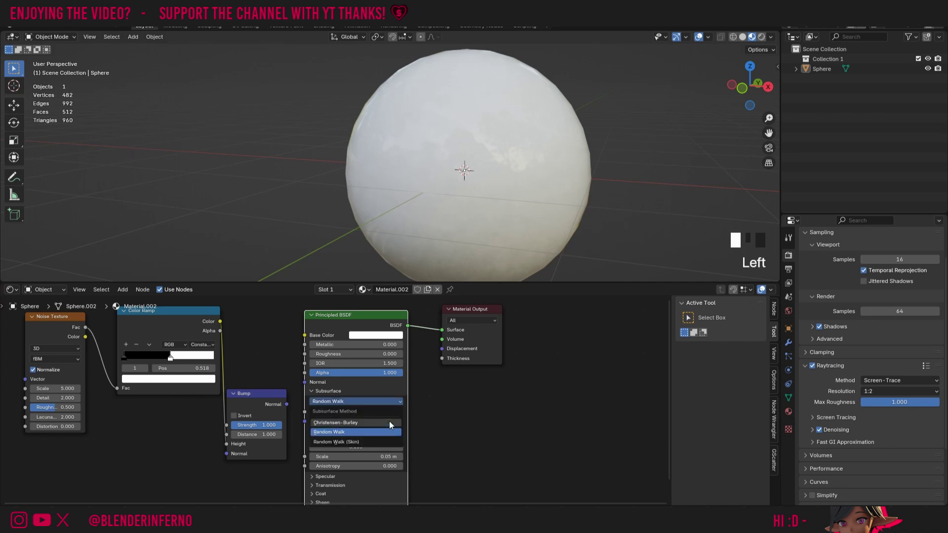
{"action": "left_click", "coordinate": [392, 401]}
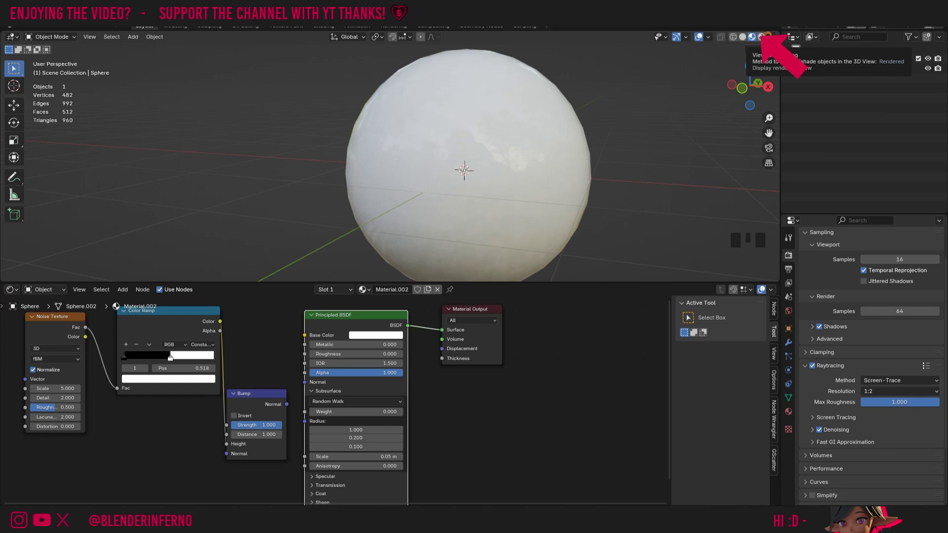
Switch the viewport to Rendered shading and change the render engine to Cycles.
{"action": "left_click", "coordinate": [761, 37]}
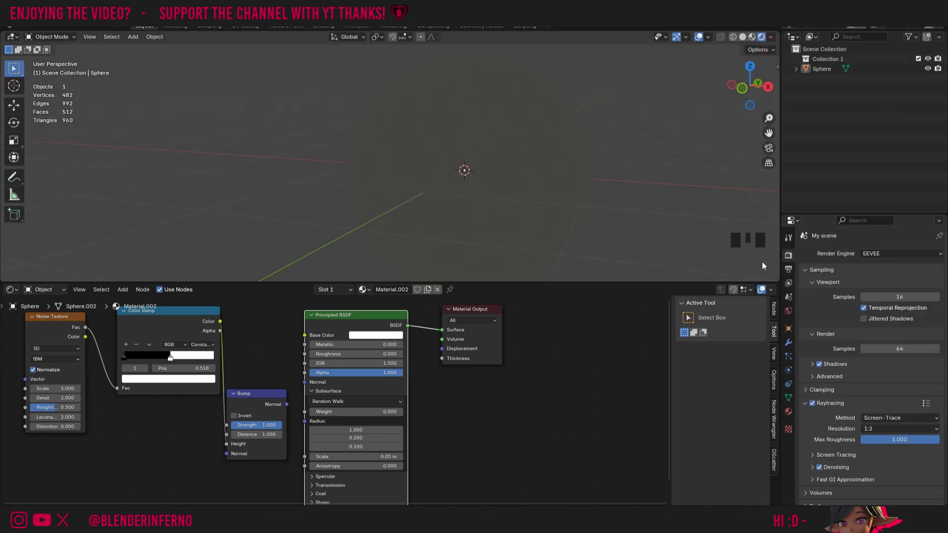
{"action": "left_click", "coordinate": [878, 253]}
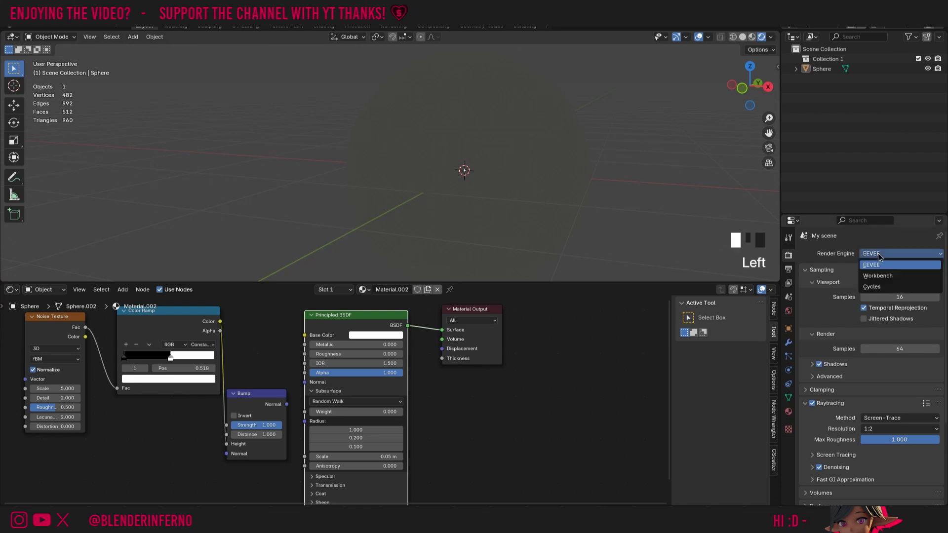
{"action": "left_click", "coordinate": [881, 286]}
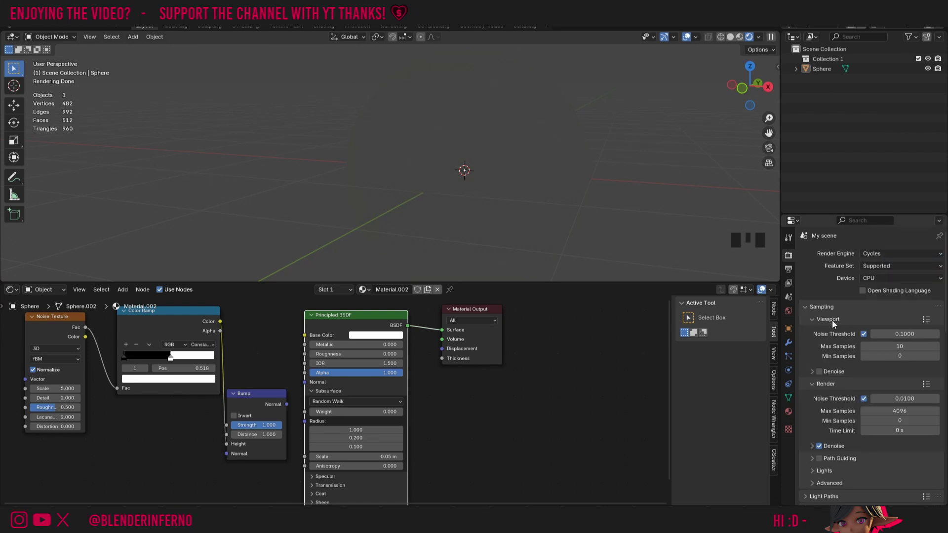
Assign an Environment Texture to the World background's Color.
{"action": "left_click", "coordinate": [789, 312]}
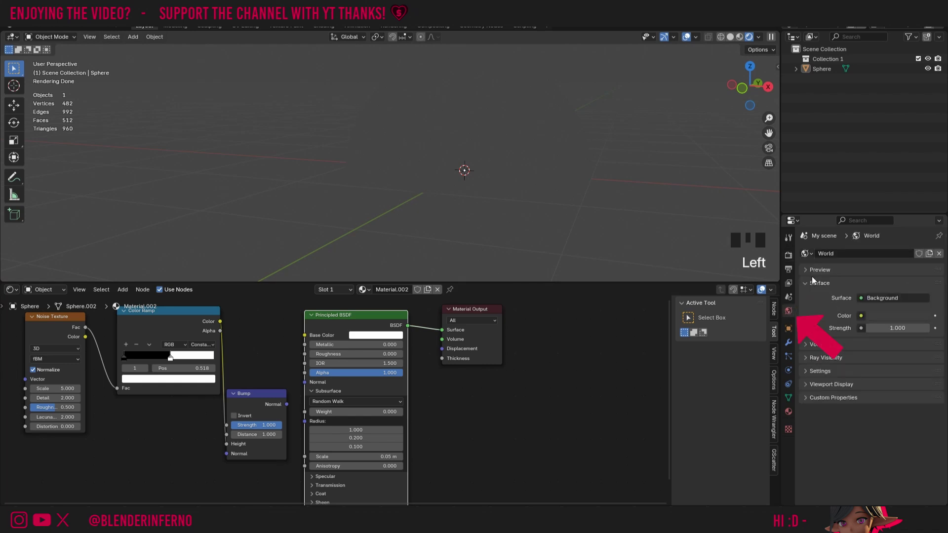
{"action": "left_click", "coordinate": [861, 316]}
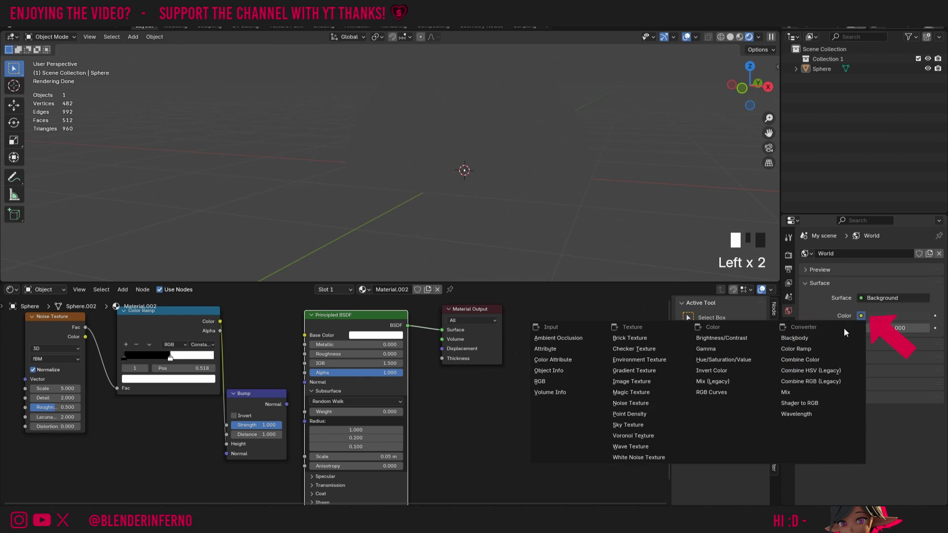
{"action": "left_click", "coordinate": [641, 360]}
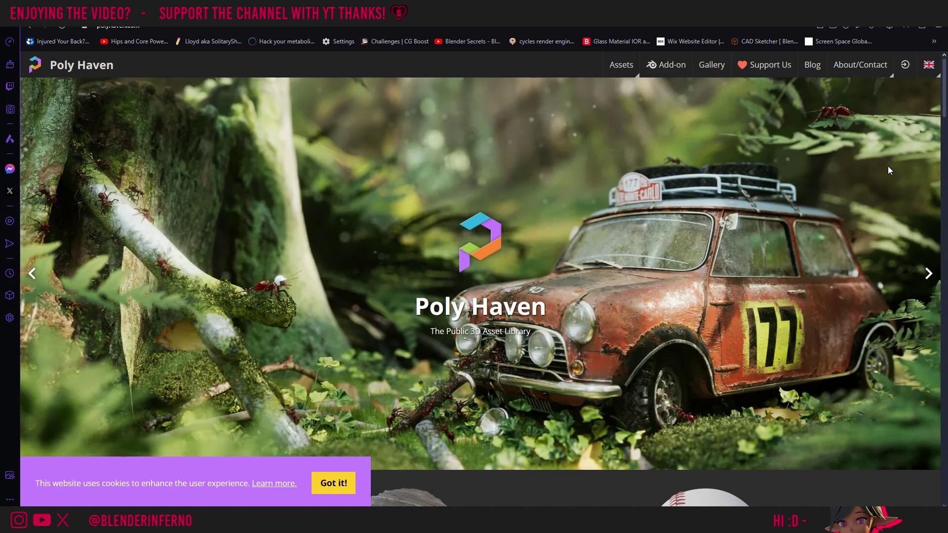
Switch to the Poly Haven website and browse its HDRI collection.
{"action": "scroll", "coordinate": [888, 170], "scroll_direction": "down", "scroll_amount": 5}
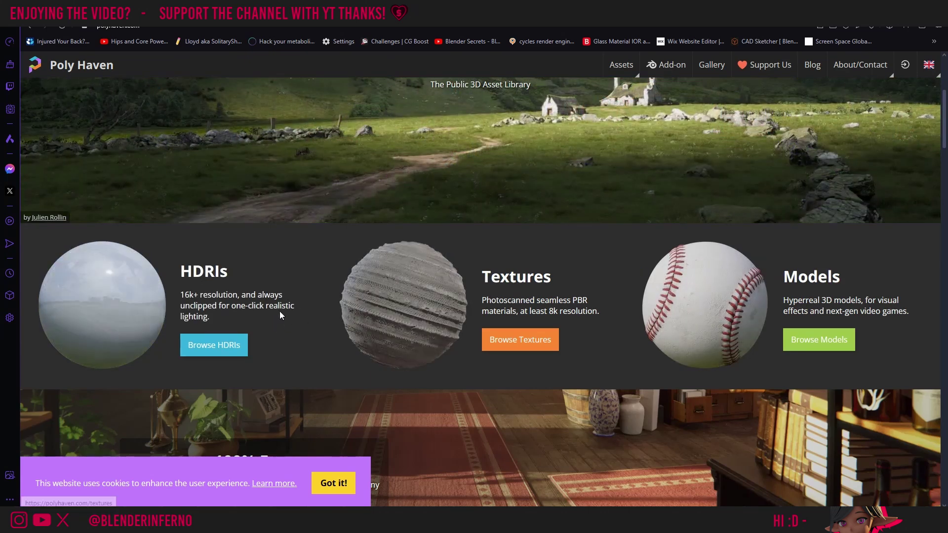
{"action": "left_click", "coordinate": [211, 348]}
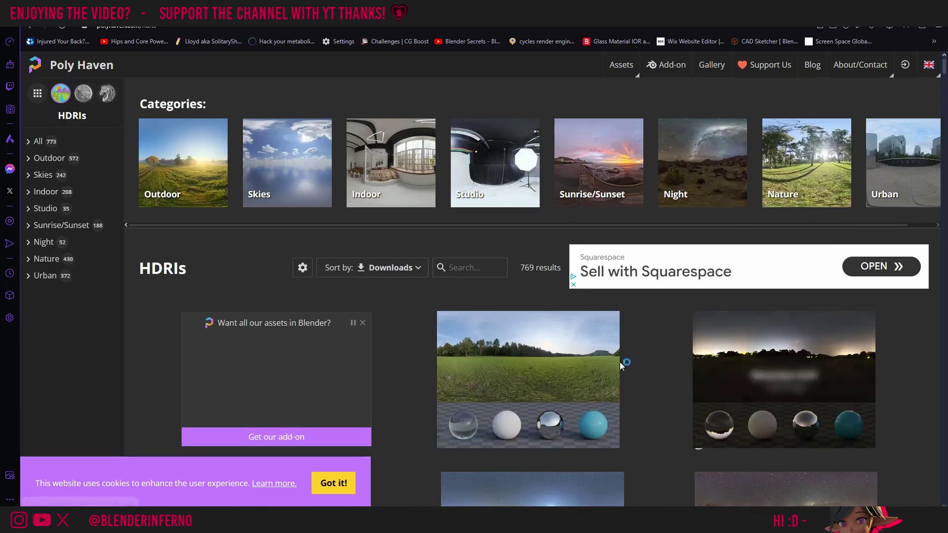
{"action": "scroll", "coordinate": [620, 365], "scroll_direction": "down", "scroll_amount": 3}
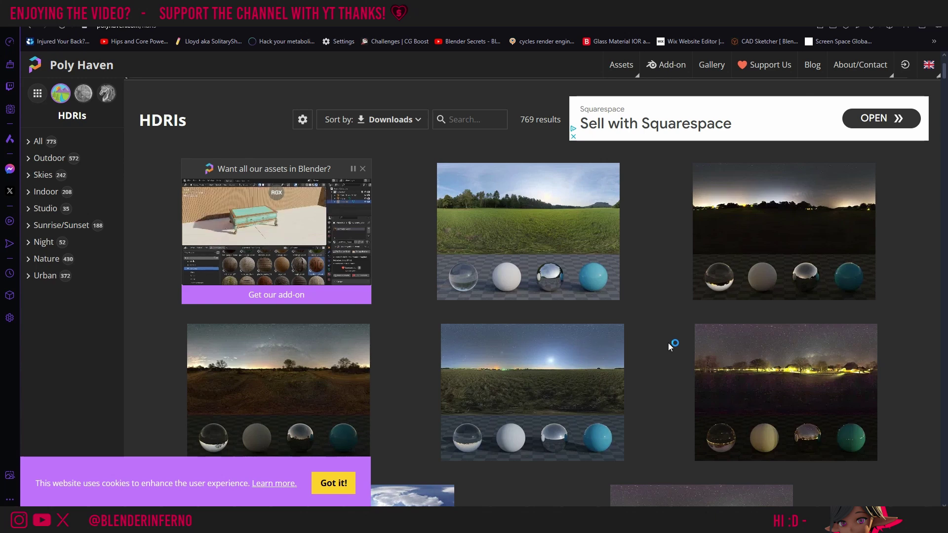
{"action": "scroll", "coordinate": [668, 343], "scroll_direction": "down", "scroll_amount": 1}
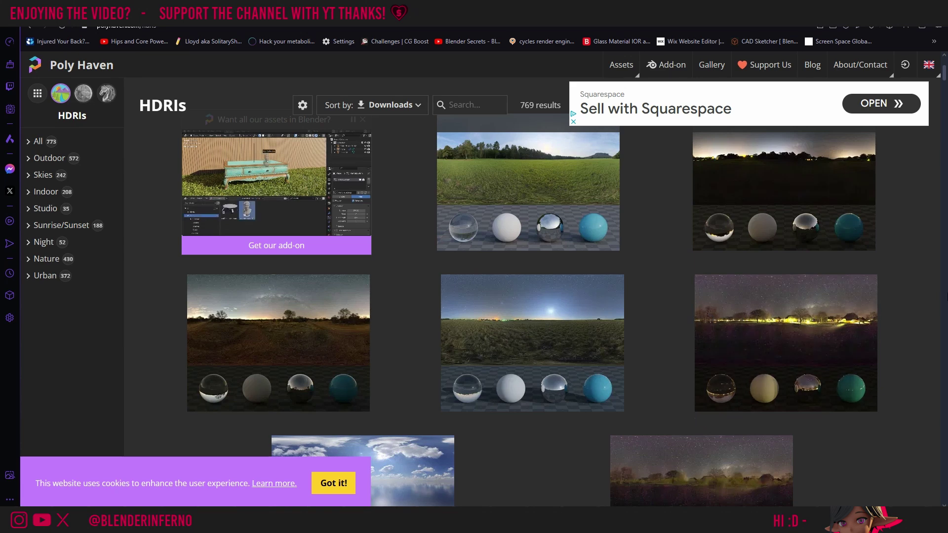
{"action": "scroll", "coordinate": [944, 267], "scroll_direction": "up", "scroll_amount": 3}
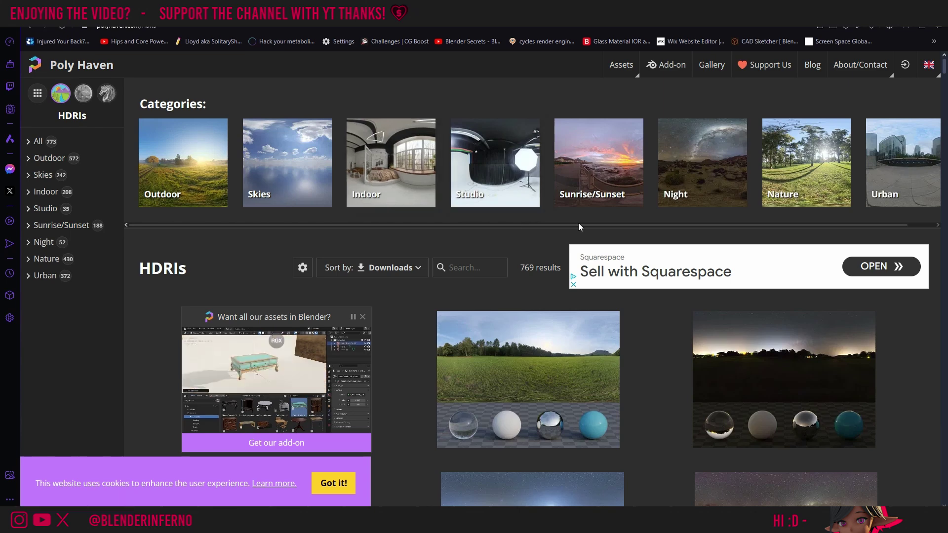
Open the Brown Photostudio 02 HDRI from Poly Haven's Indoor category and check its EXR file format option.
{"action": "left_click", "coordinate": [387, 163]}
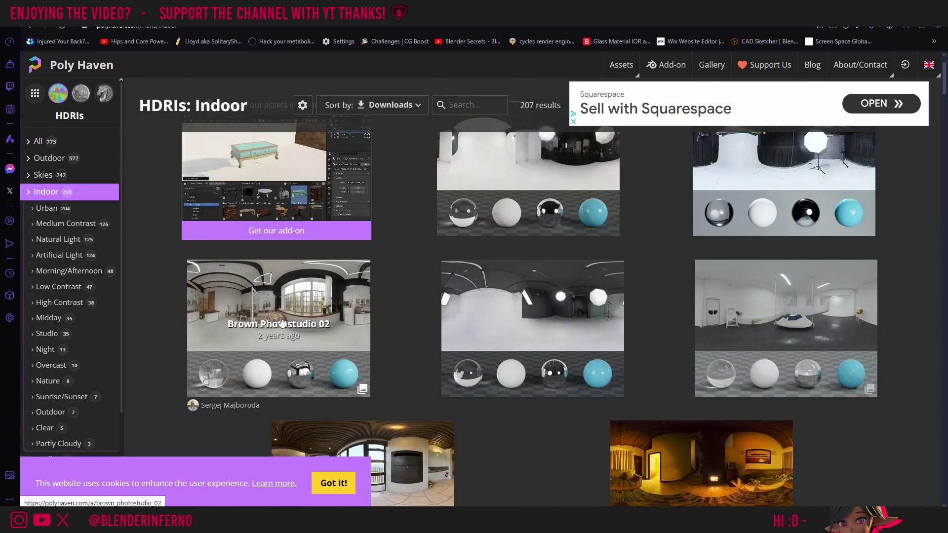
{"action": "left_click", "coordinate": [326, 309]}
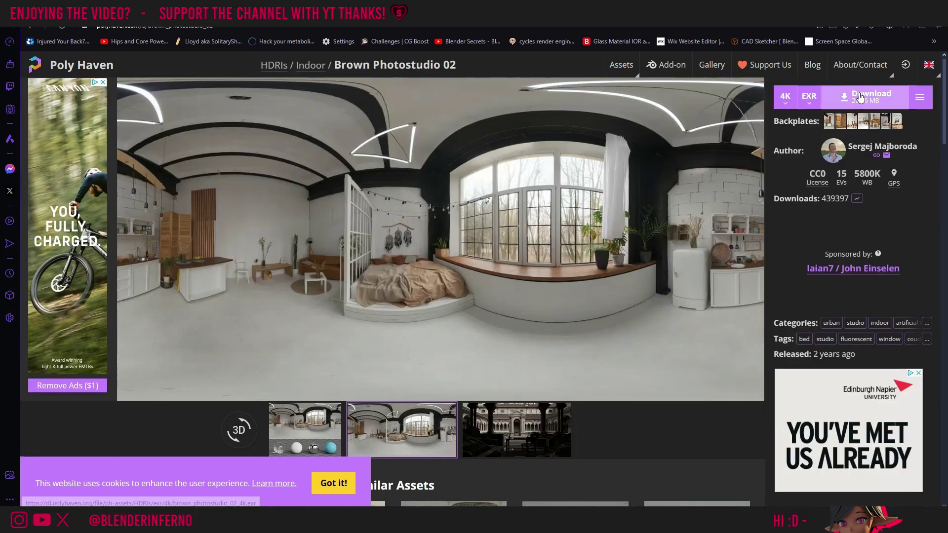
{"action": "left_click", "coordinate": [810, 98]}
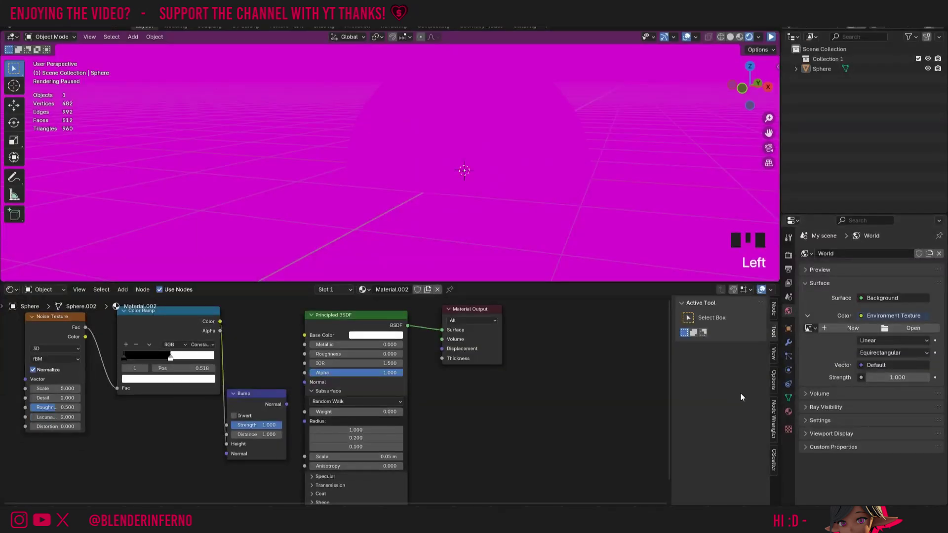
Switch back to Blender and load brown_photostudio_02_4k.exr from Downloads into the World's Environment Texture, browsing the EXR files as thumbnails.
{"action": "left_click", "coordinate": [902, 330]}
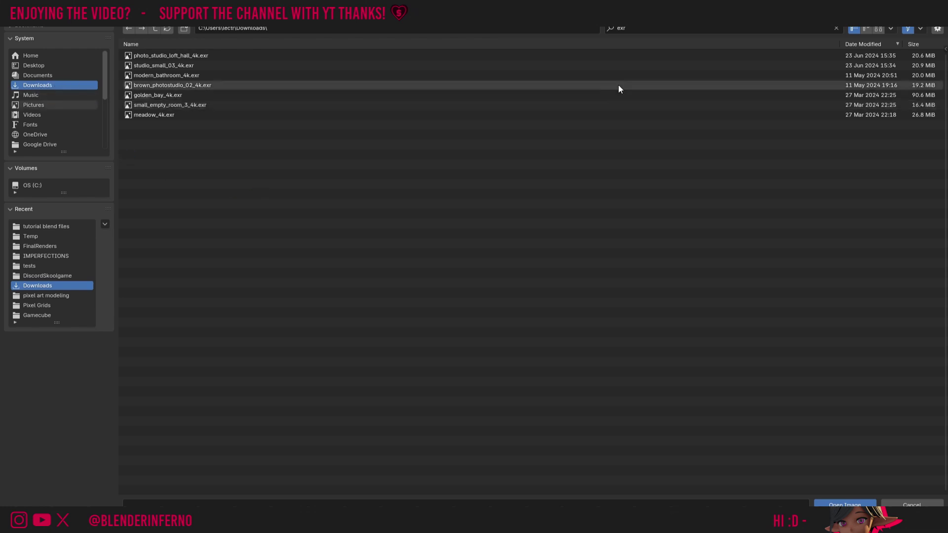
{"action": "left_click", "coordinate": [642, 28]}
{"action": "left_click", "coordinate": [659, 28]}
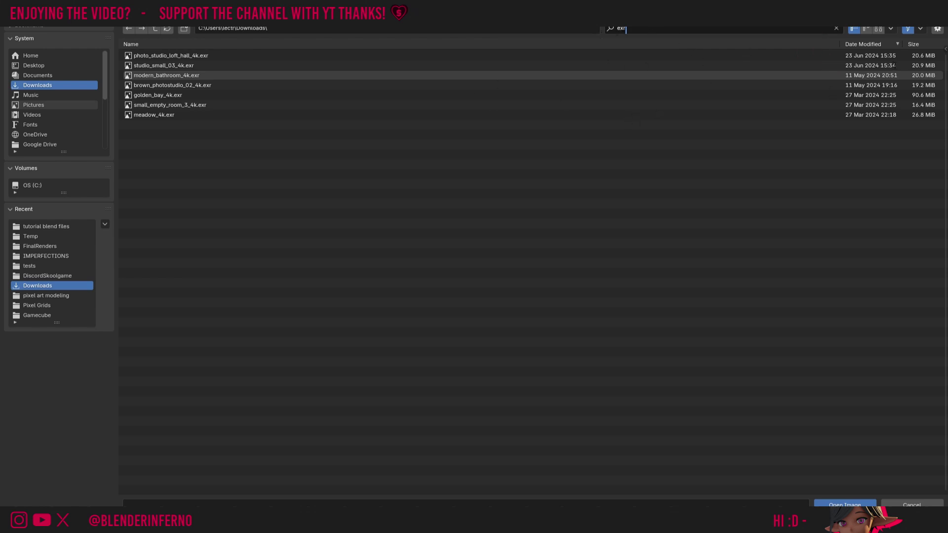
{"action": "key", "text": "Return"}
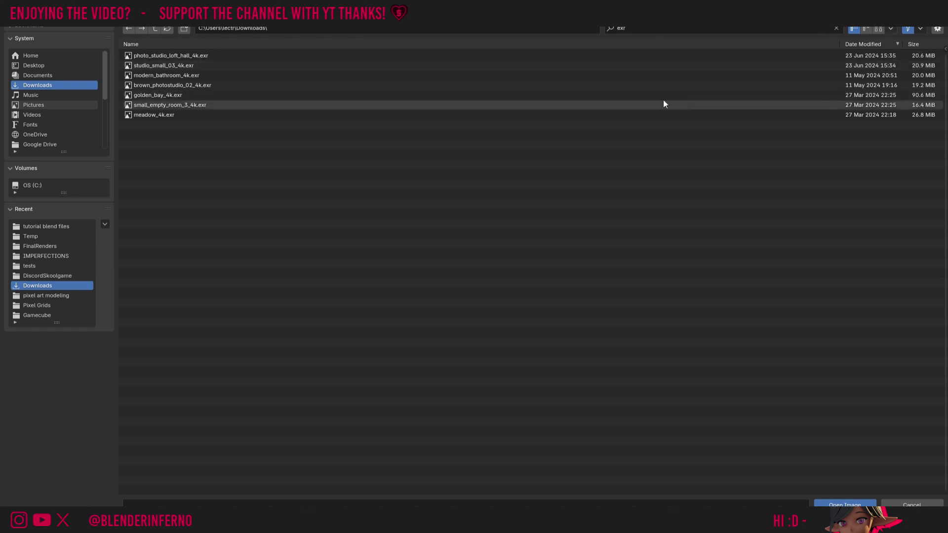
{"action": "left_click", "coordinate": [879, 28]}
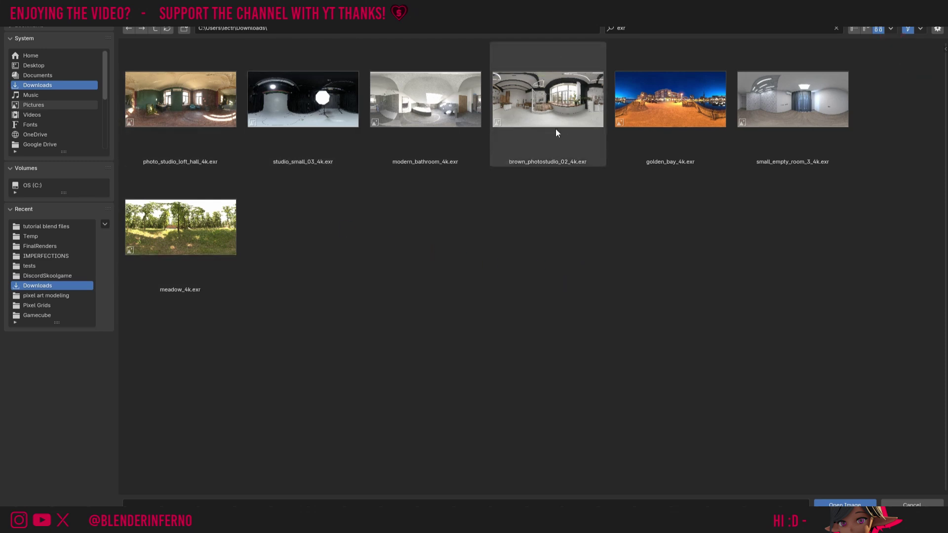
{"action": "left_click", "coordinate": [550, 106]}
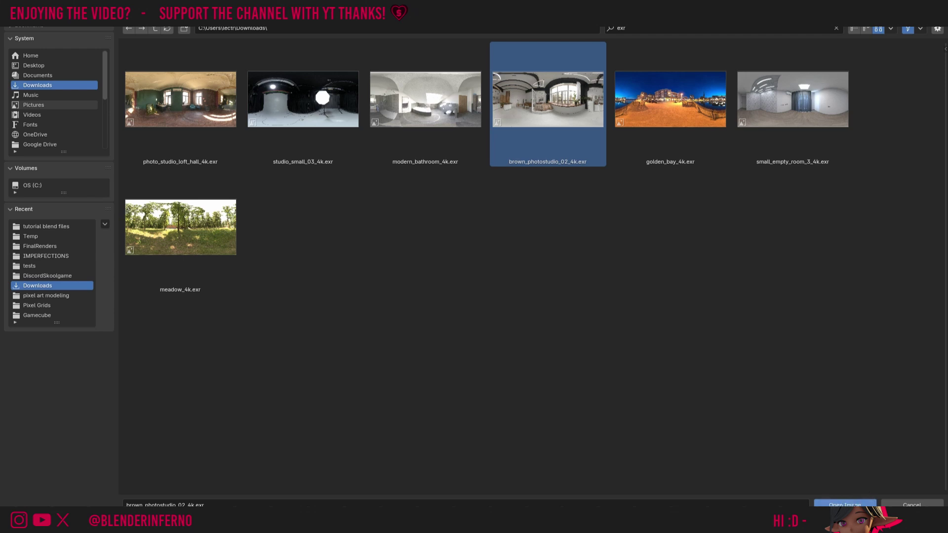
{"action": "left_click", "coordinate": [845, 505]}
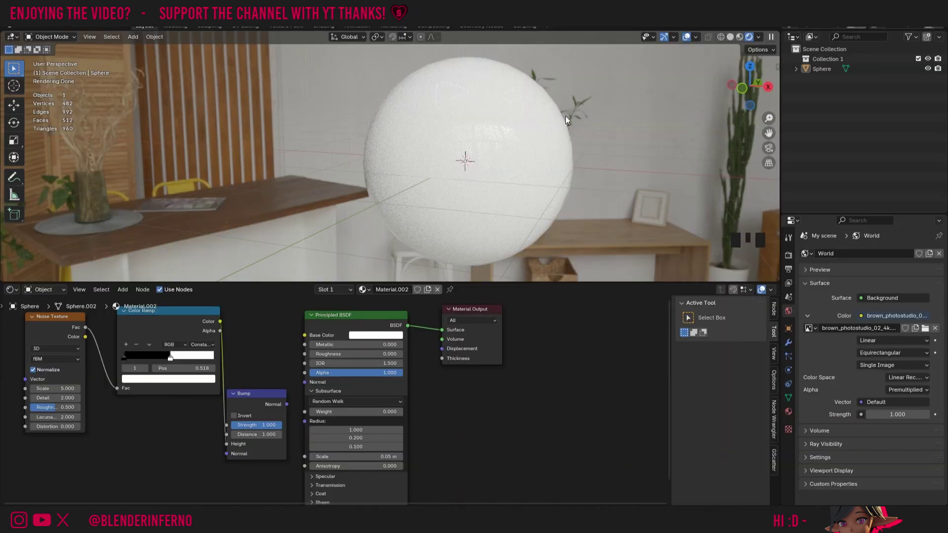
Hide the viewport overlays and set the Principled BSDF's Subsurface Weight to 1.
{"action": "left_click", "coordinate": [686, 38]}
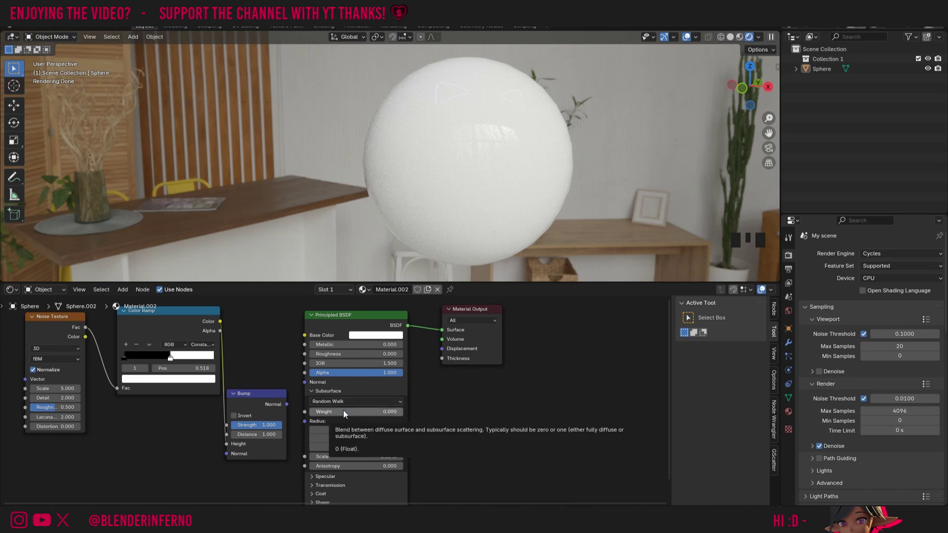
{"action": "left_click", "coordinate": [373, 420]}
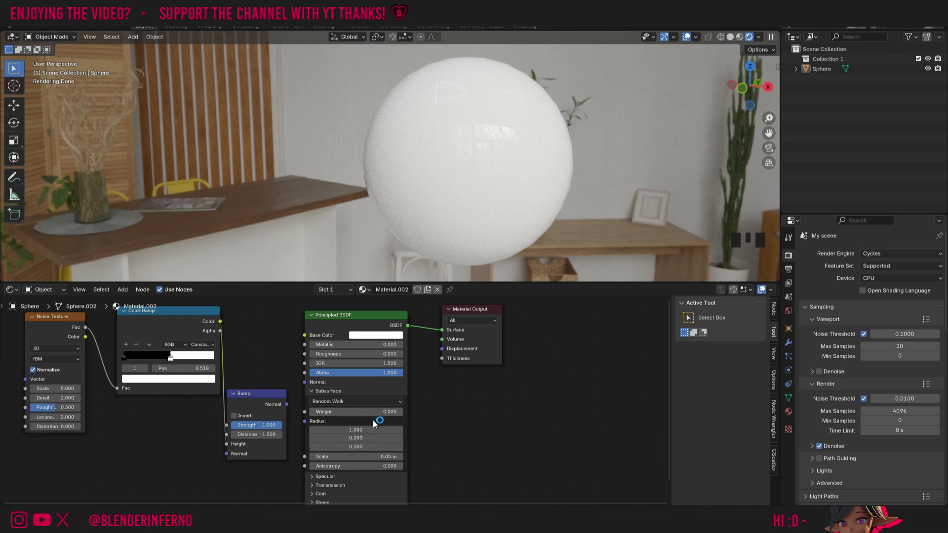
{"action": "left_click", "coordinate": [340, 413]}
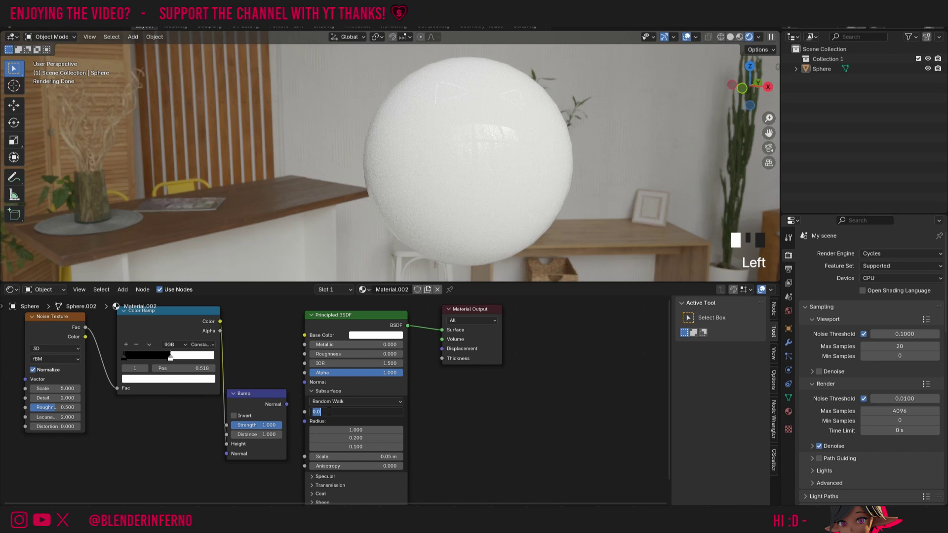
{"action": "type", "text": "1"}
{"action": "key", "text": "Return"}
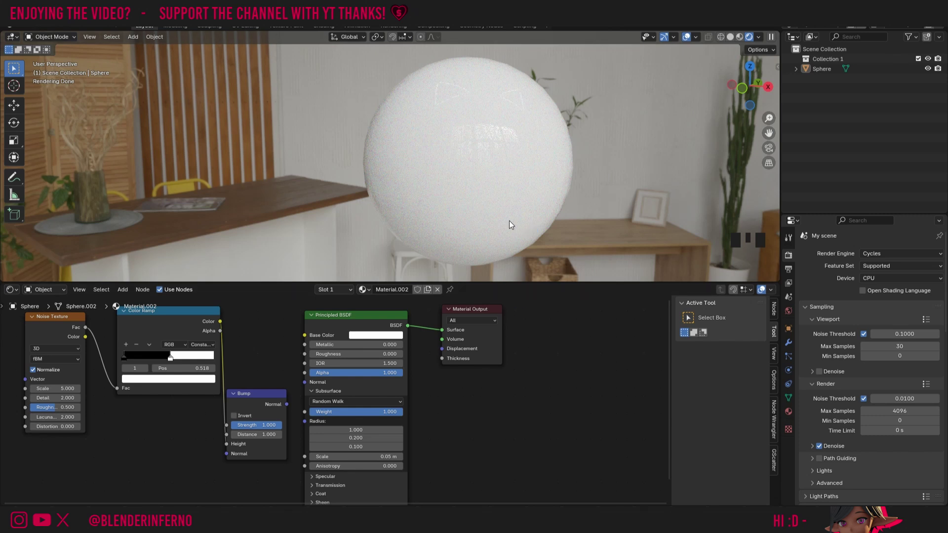
Select the sphere and show its transform values in the 3D viewport to check its dimensions.
{"action": "left_click", "coordinate": [513, 173]}
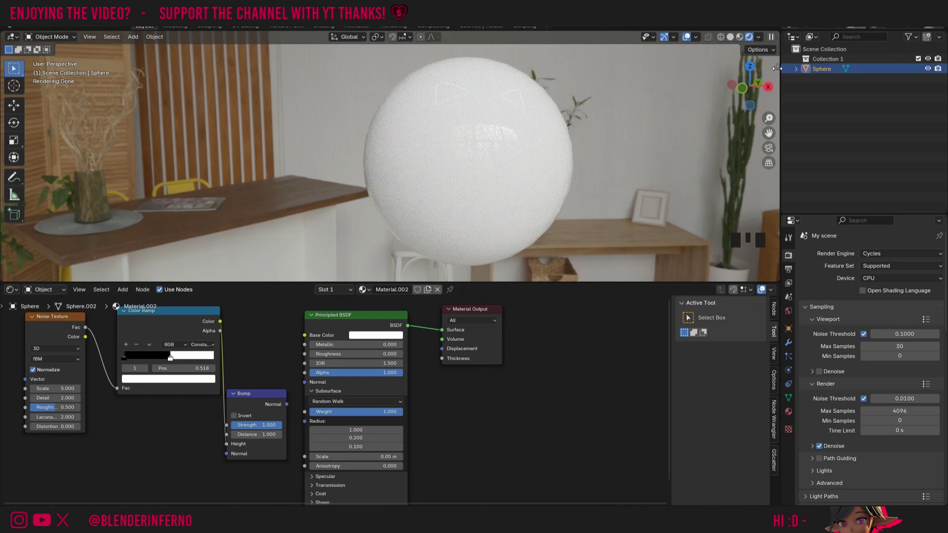
{"action": "left_click", "coordinate": [778, 68]}
{"action": "left_click", "coordinate": [778, 67]}
{"action": "double_click", "coordinate": [773, 74]}
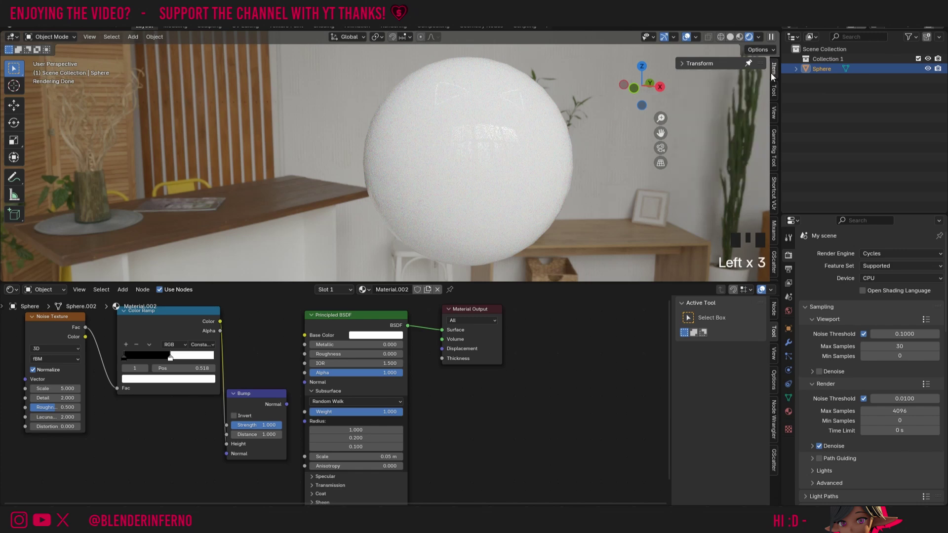
{"action": "left_click", "coordinate": [683, 63]}
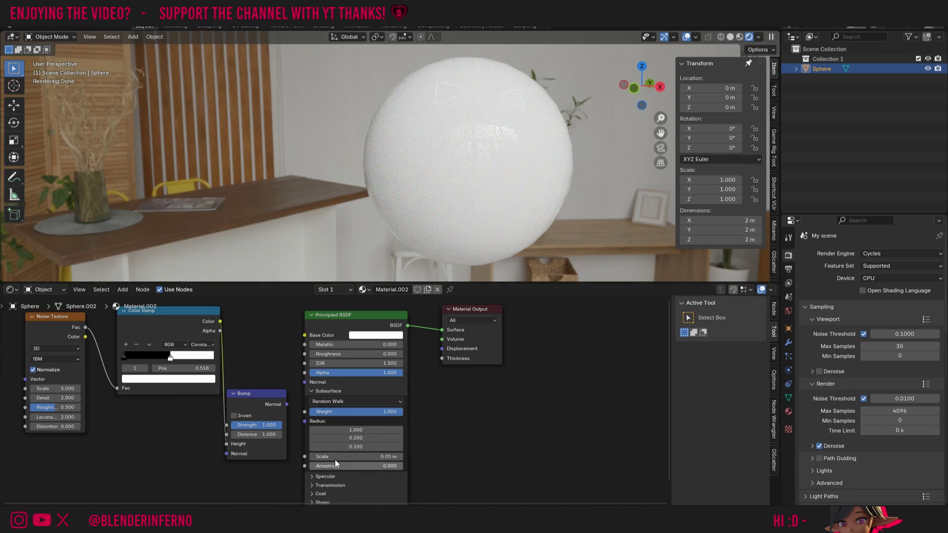
Set the Principled BSDF's Subsurface Scale to 50 cm.
{"action": "left_click", "coordinate": [390, 456]}
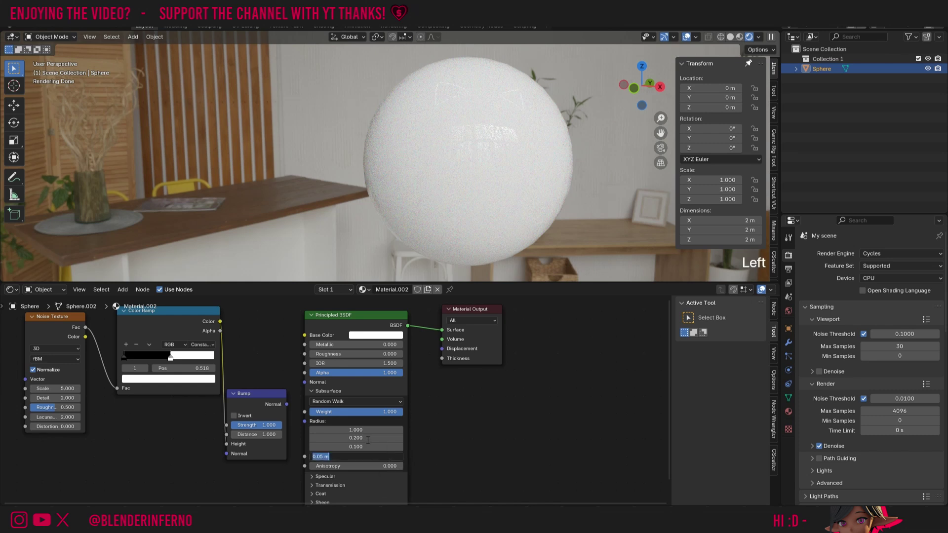
{"action": "type", "text": "50cm"}
{"action": "key", "text": "Return"}
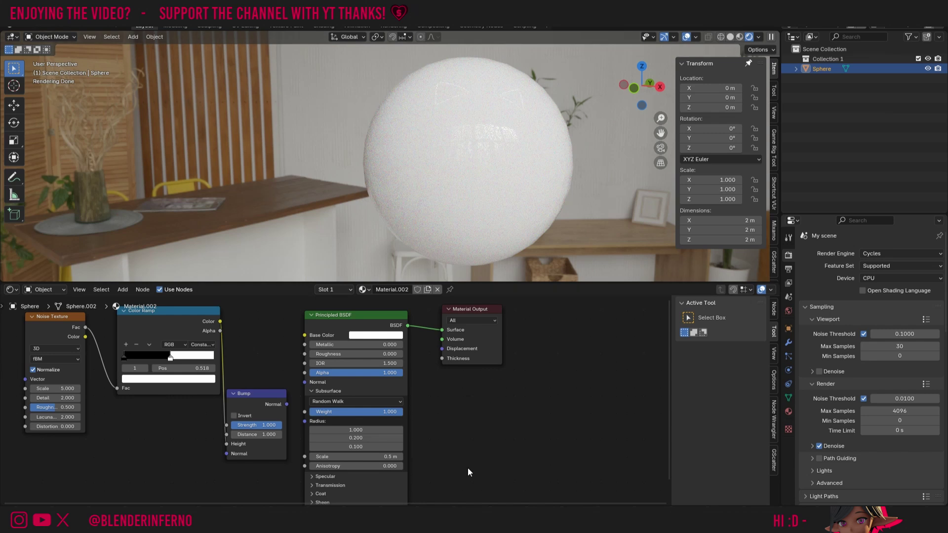
Tint the Principled BSDF's Base Color to a pale cream and set its Roughness to 0.2.
{"action": "left_click", "coordinate": [377, 336]}
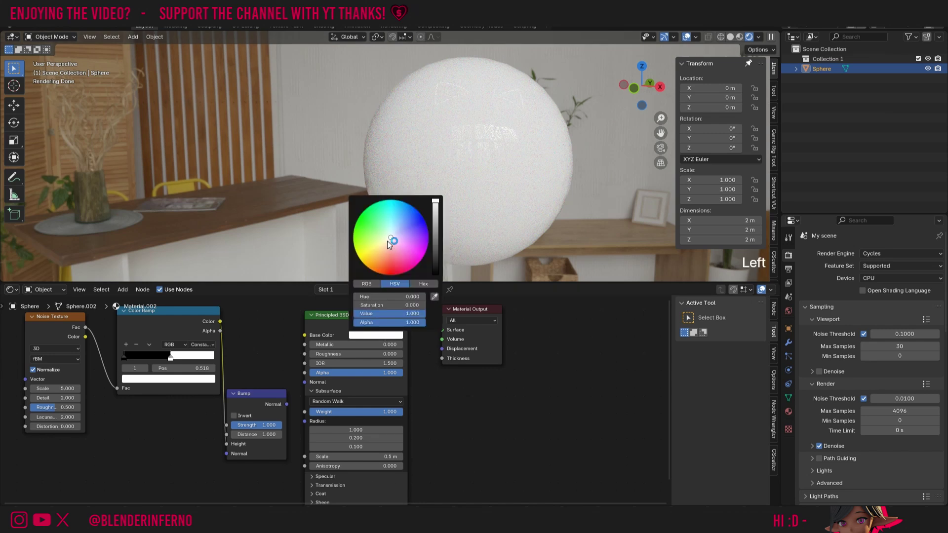
{"action": "left_click", "coordinate": [387, 243]}
{"action": "left_click", "coordinate": [367, 354]}
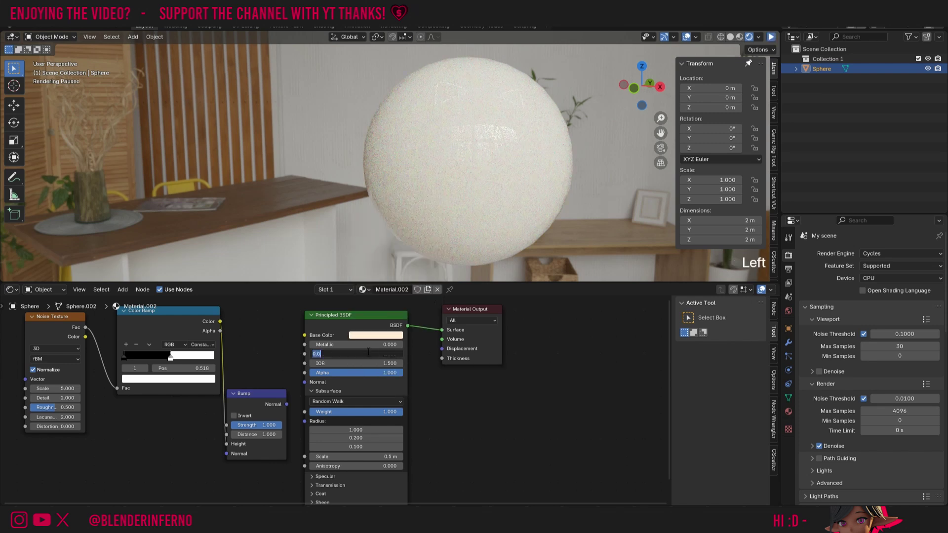
{"action": "type", "text": "0.2"}
{"action": "key", "text": "Return"}
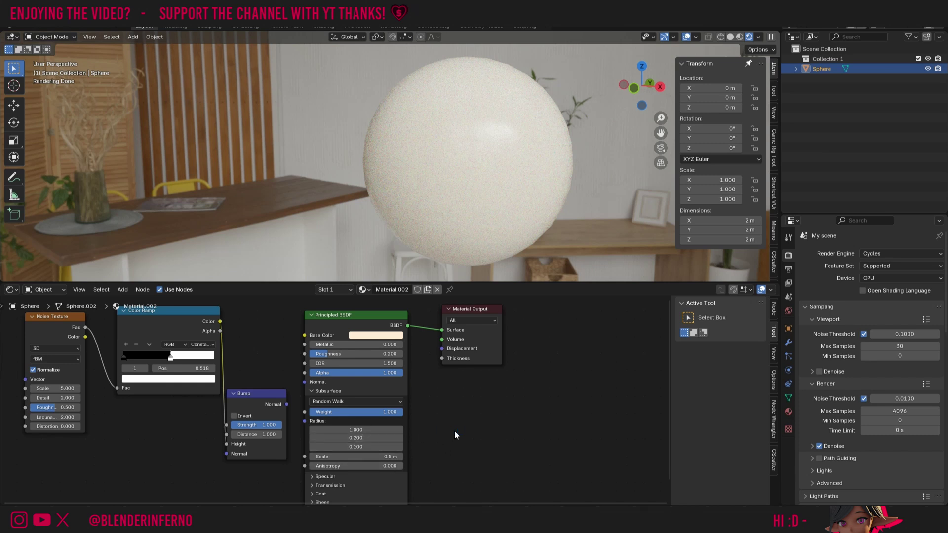
Set the first Subsurface Radius value to 0.1 and the third to 1, and increase the Subsurface Scale to 5 m.
{"action": "left_click", "coordinate": [378, 431]}
{"action": "type", "text": "0.1"}
{"action": "key", "text": "Return"}
{"action": "left_click", "coordinate": [377, 450]}
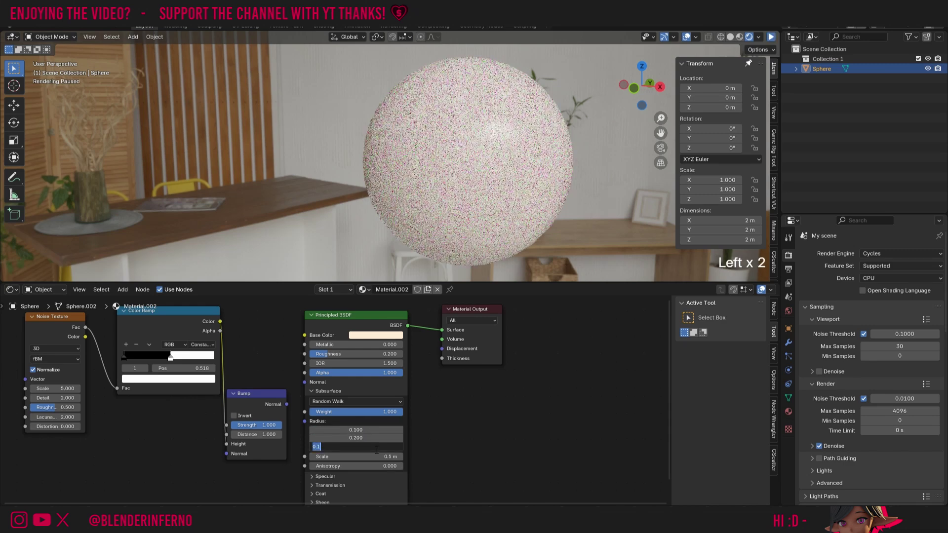
{"action": "type", "text": "1"}
{"action": "key", "text": "Return"}
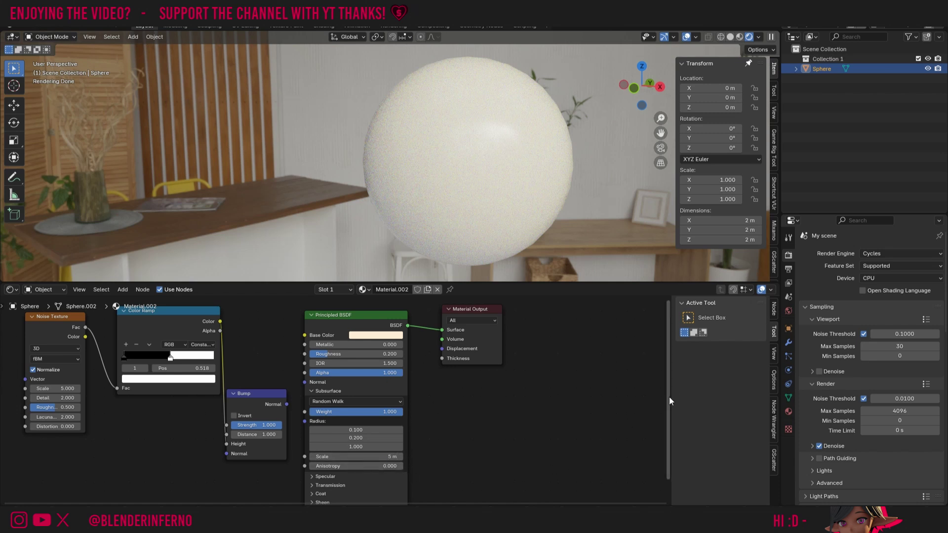
Set the Subsurface Weight and Roughness to 0, and change the Base Color to a saturated blue-violet.
{"action": "left_click_drag", "start_coordinate": [669, 397], "coordinate": [668, 427]}
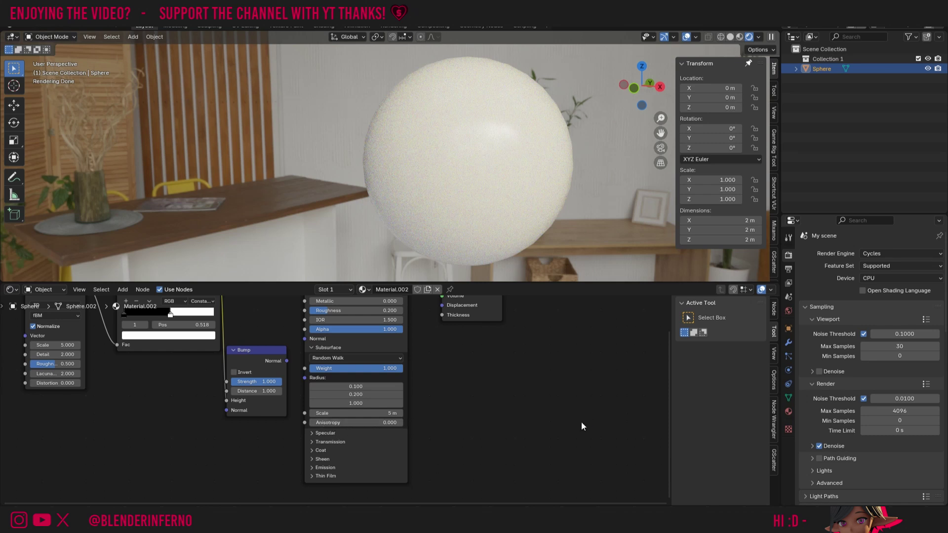
{"action": "left_click", "coordinate": [358, 369]}
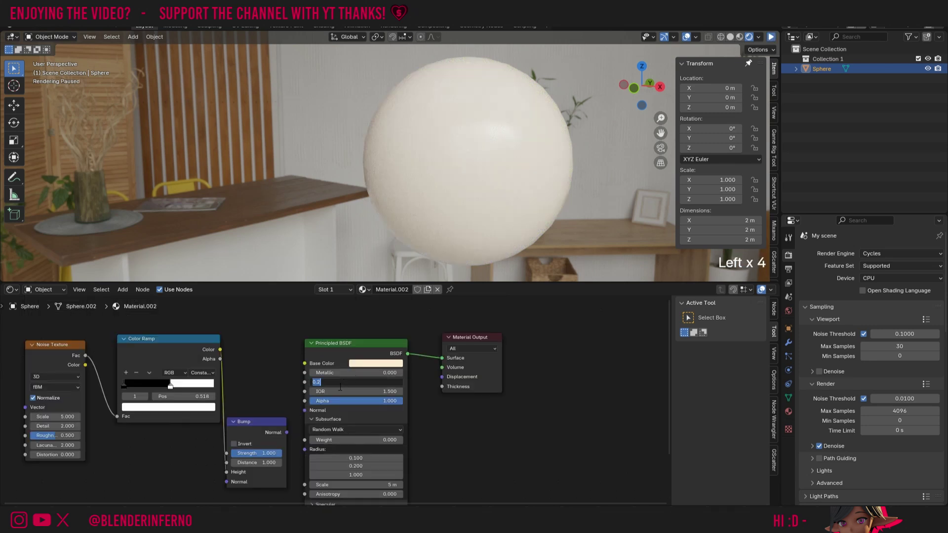
{"action": "type", "text": "0"}
{"action": "key", "text": "Return"}
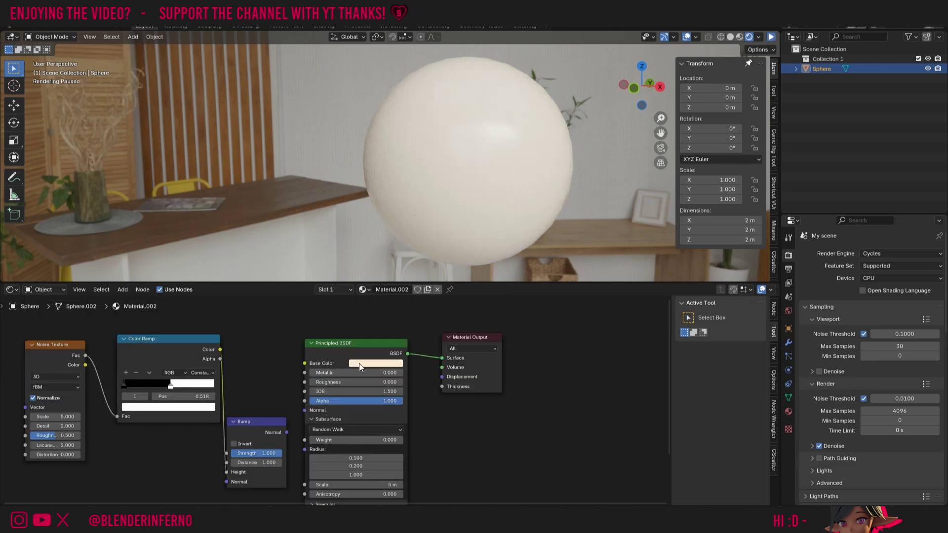
{"action": "left_click", "coordinate": [359, 364]}
{"action": "left_click", "coordinate": [417, 254]}
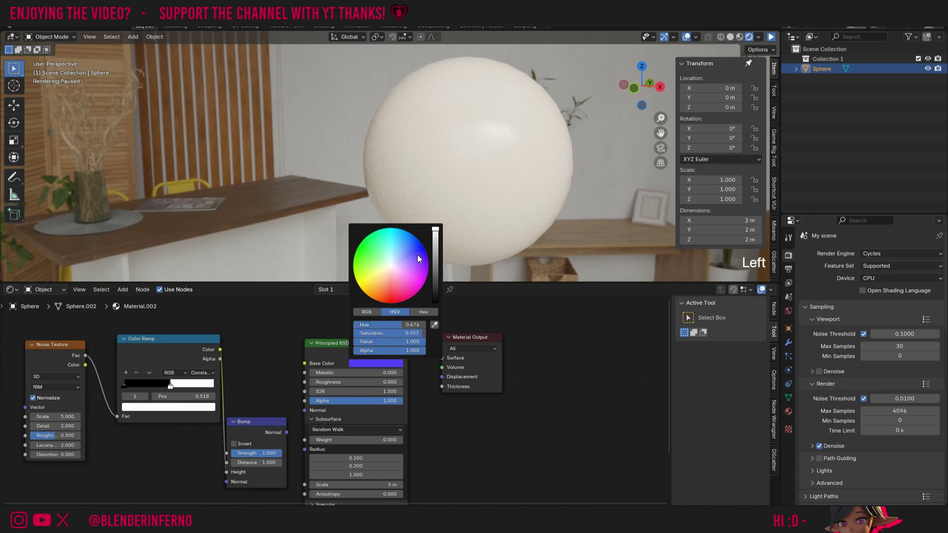
Collapse the Subsurface settings and expand Specular to view its distribution choices, keeping Multiscatter GGX.
{"action": "left_click_drag", "start_coordinate": [670, 358], "coordinate": [670, 423]}
{"action": "left_click", "coordinate": [311, 339]}
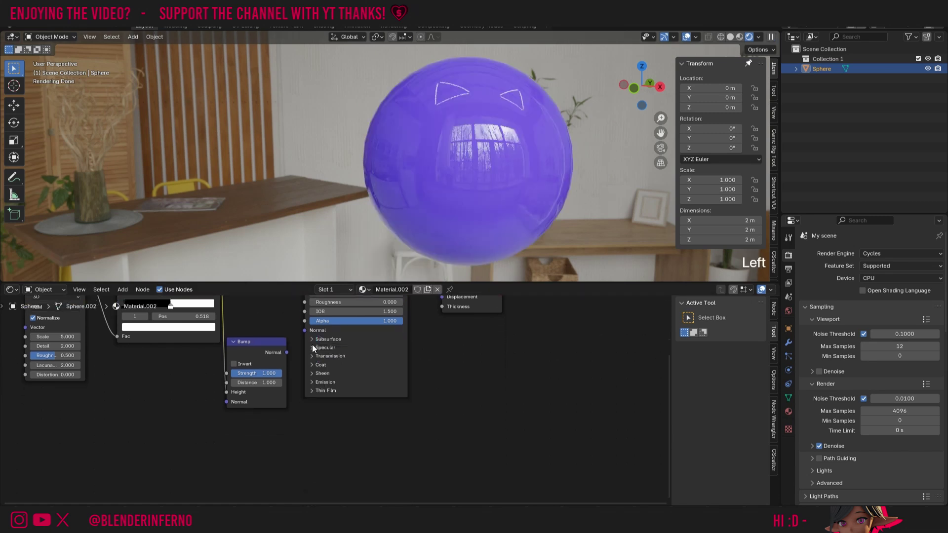
{"action": "left_click", "coordinate": [313, 349]}
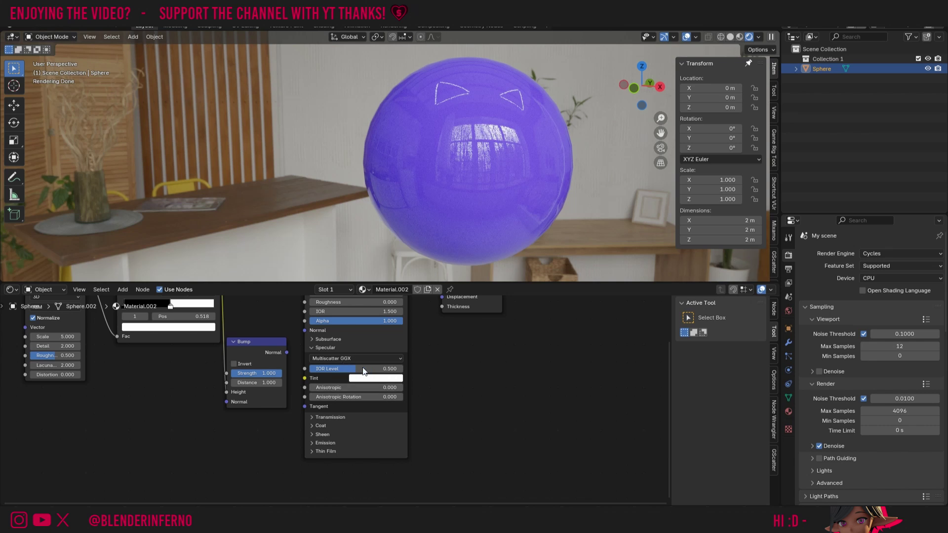
{"action": "left_click", "coordinate": [355, 358]}
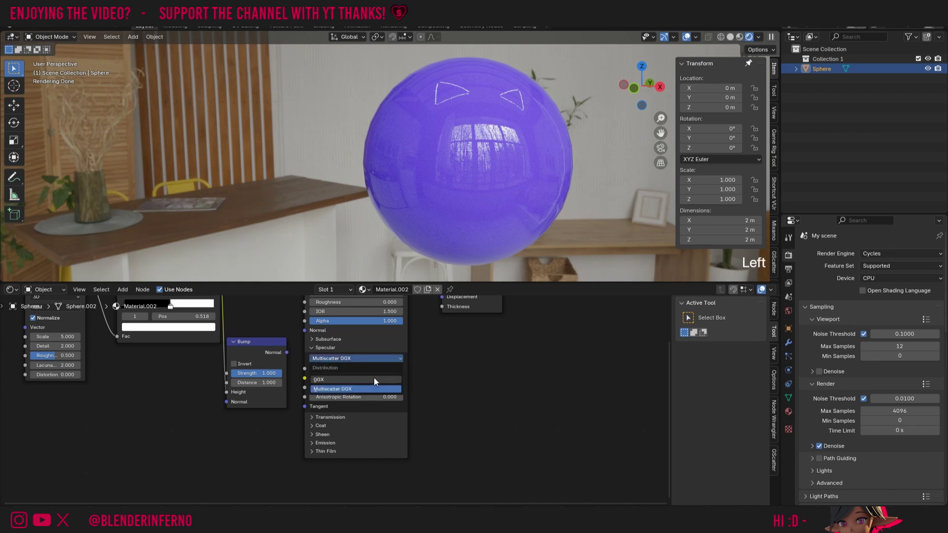
{"action": "left_click", "coordinate": [388, 394]}
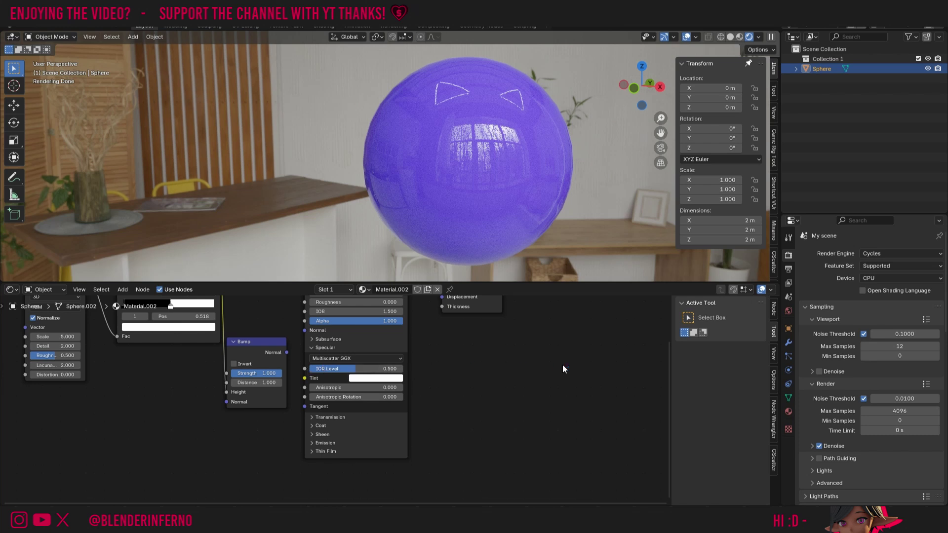
Try a Specular IOR Level of 0 on the Principled BSDF, and set it back to 0.5.
{"action": "left_click", "coordinate": [360, 369]}
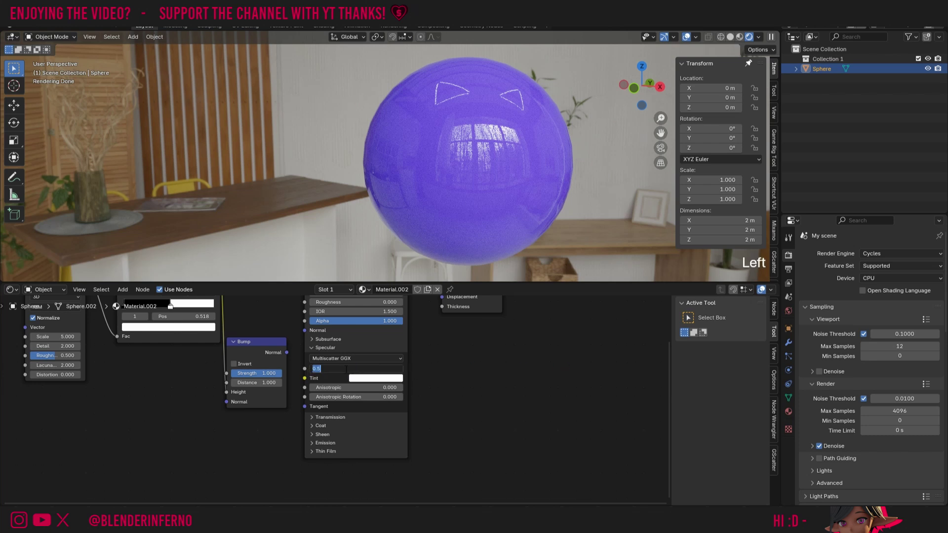
{"action": "type", "text": "0"}
{"action": "key", "text": "Return"}
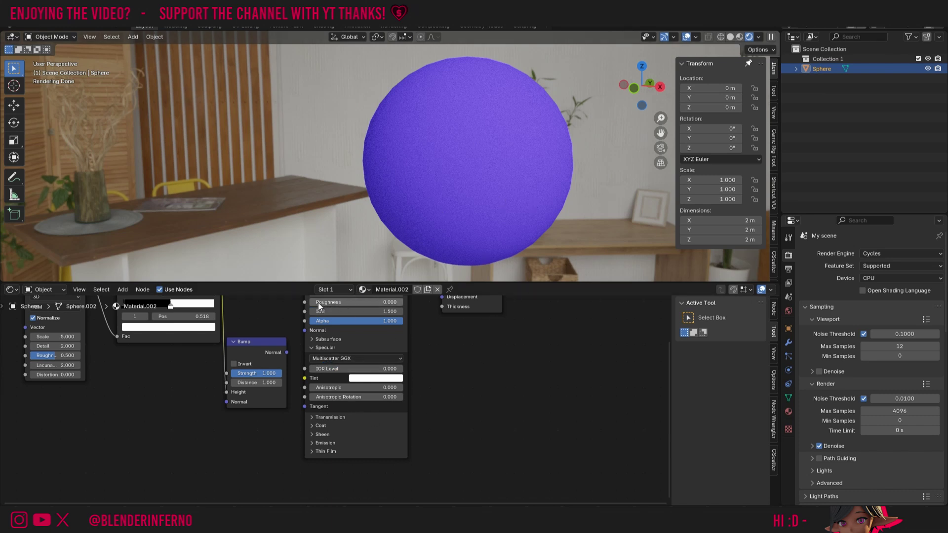
{"action": "left_click", "coordinate": [351, 370]}
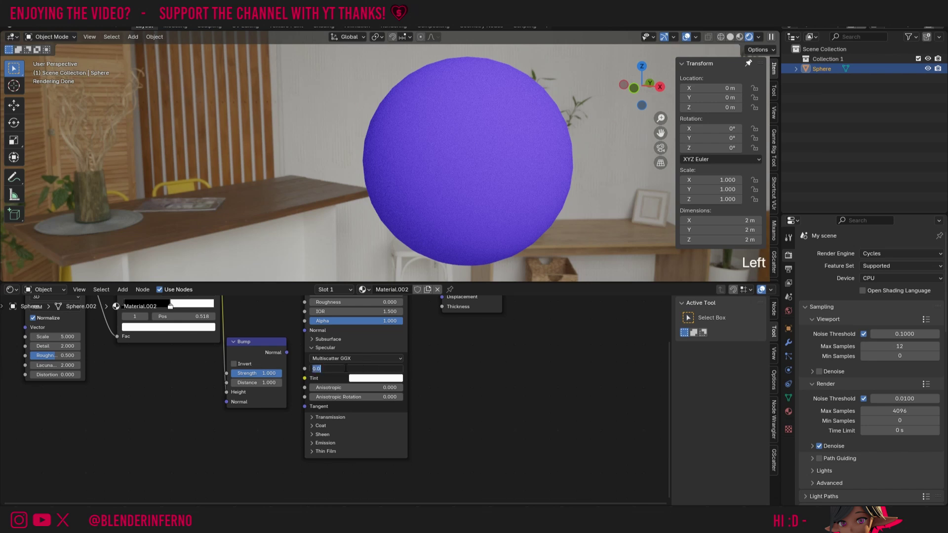
{"action": "type", "text": "0.5"}
{"action": "key", "text": "Return"}
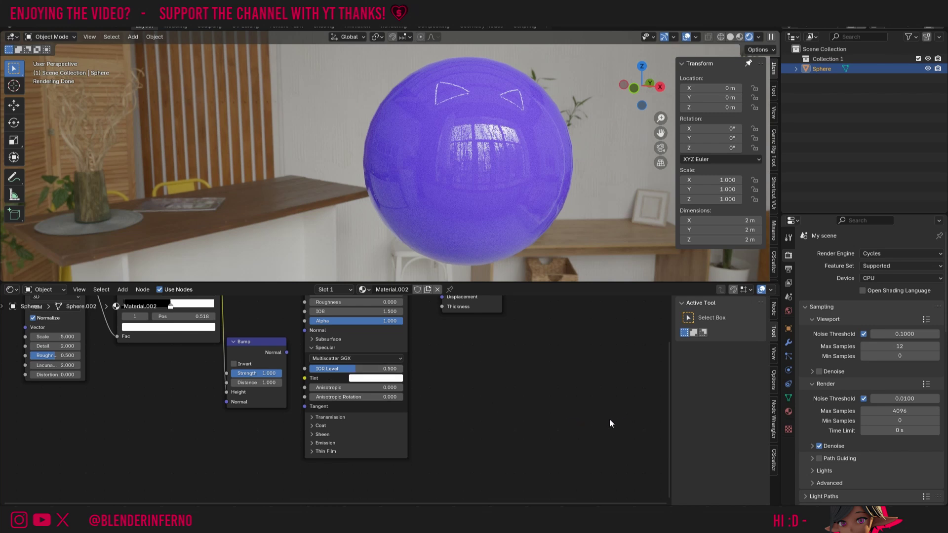
Try a saturated red Specular Tint on the Principled BSDF, and make it white again with a saturation of 0.
{"action": "left_click", "coordinate": [398, 387]}
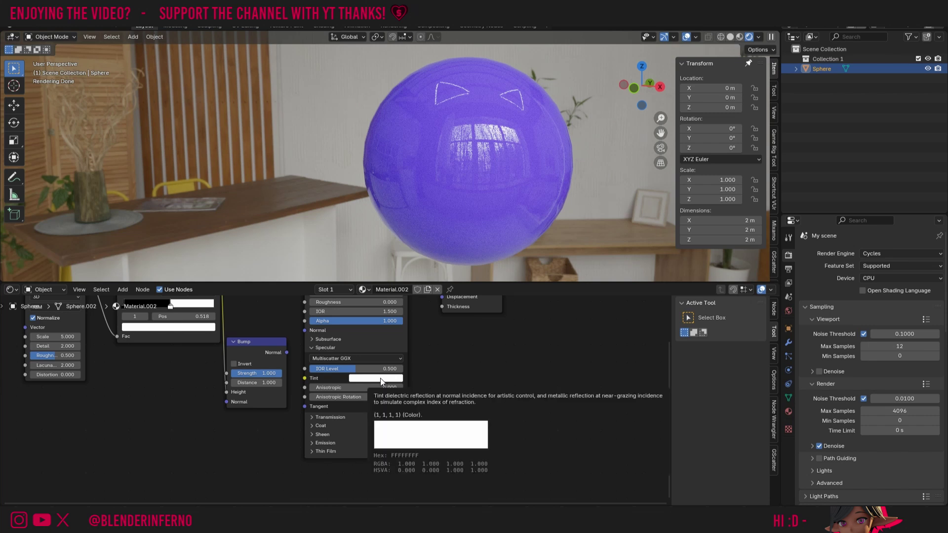
{"action": "left_click", "coordinate": [381, 379]}
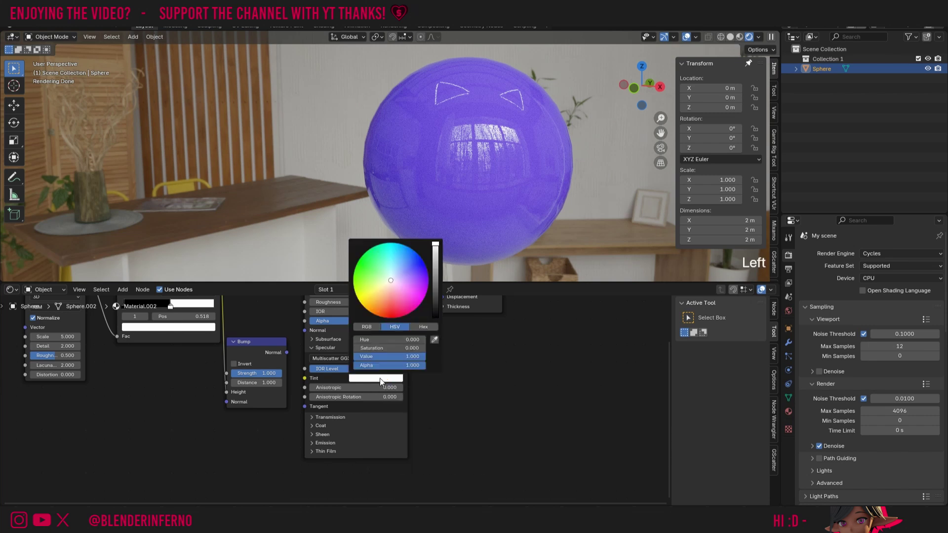
{"action": "left_click", "coordinate": [392, 313]}
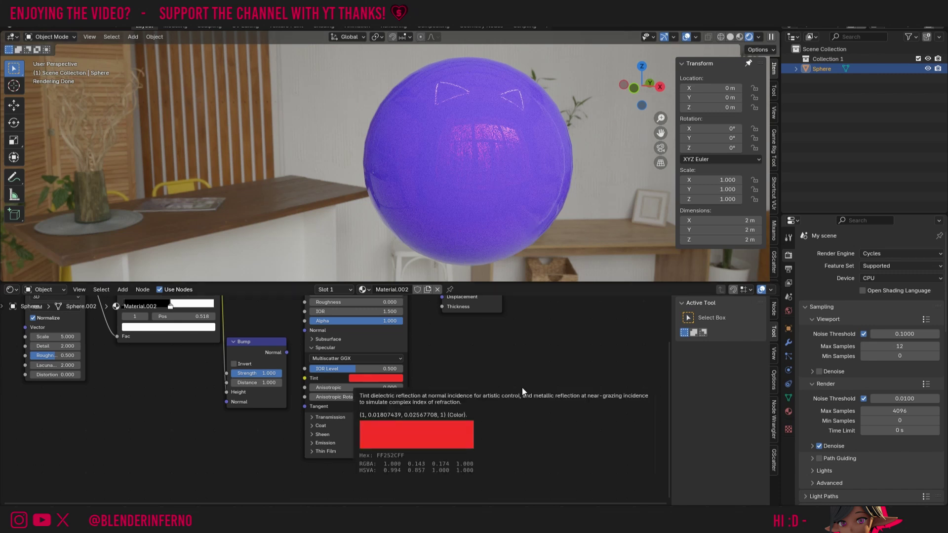
{"action": "left_click", "coordinate": [376, 378]}
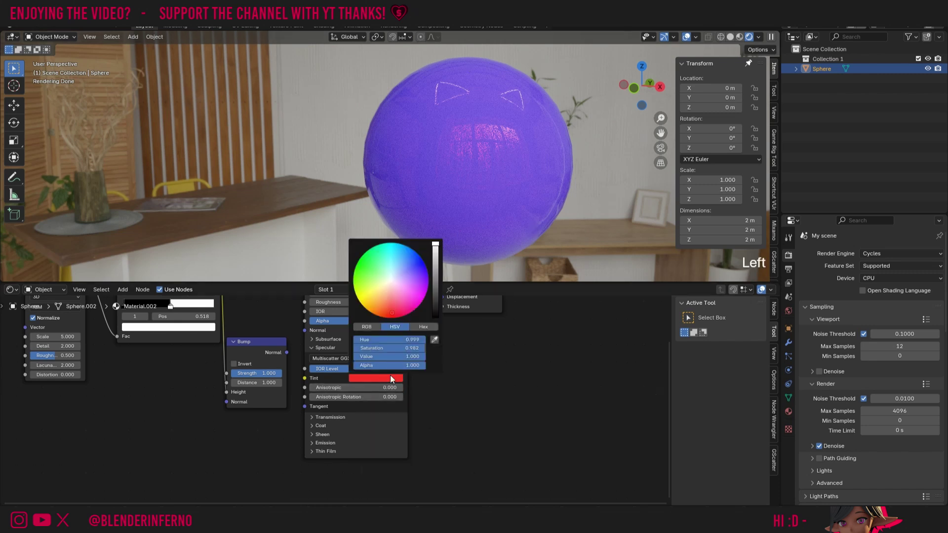
{"action": "double_click", "coordinate": [414, 348]}
{"action": "type", "text": "0"}
{"action": "key", "text": "Return"}
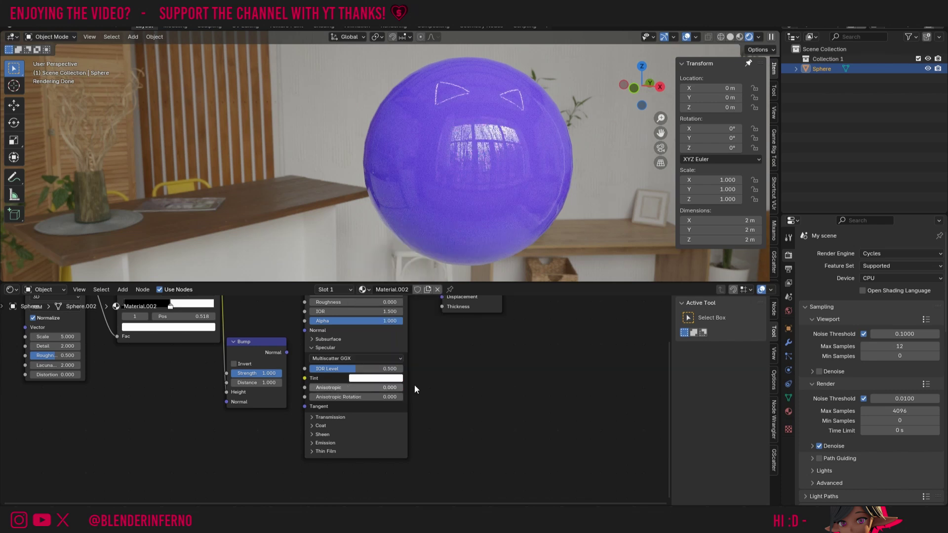
Set the Principled BSDF's Anisotropic value to 1 and its Roughness to 0.5.
{"action": "left_click", "coordinate": [363, 388]}
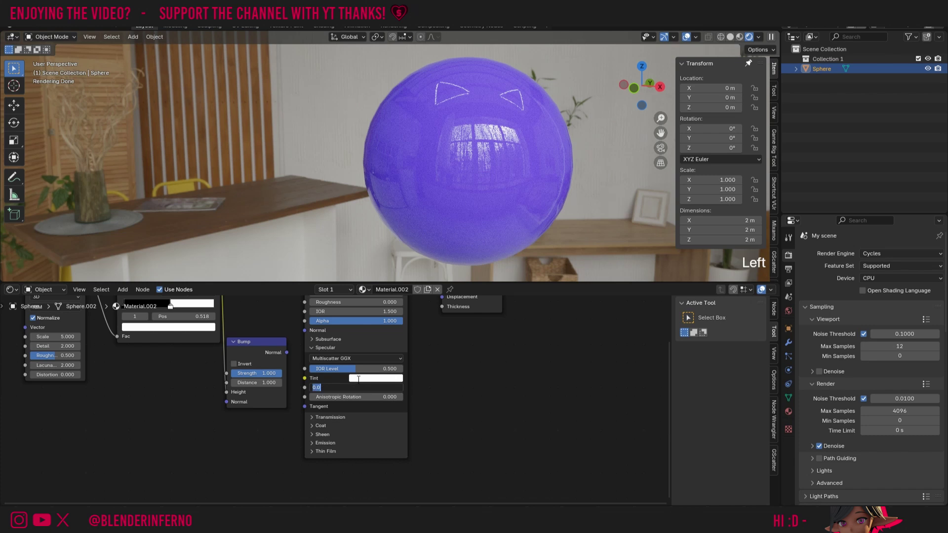
{"action": "type", "text": "1"}
{"action": "key", "text": "Return"}
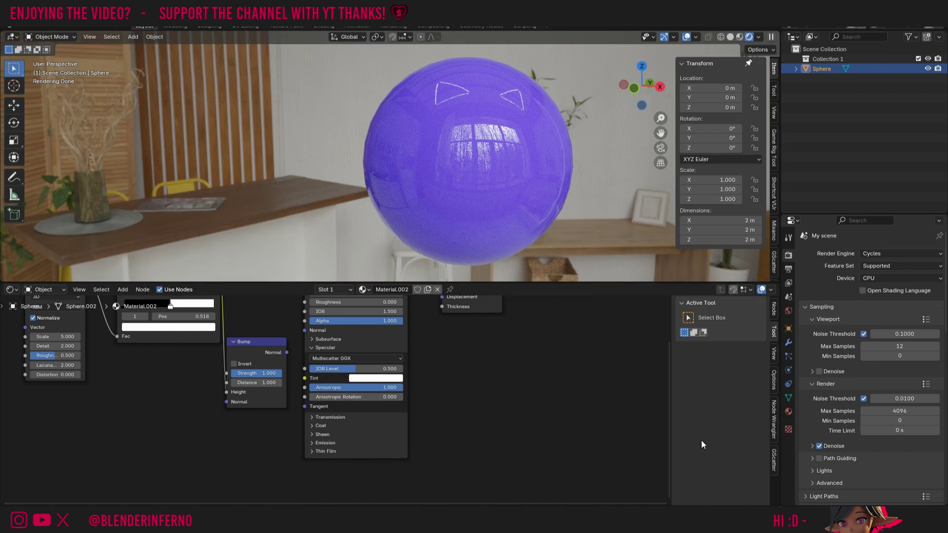
{"action": "left_click_drag", "start_coordinate": [669, 434], "coordinate": [539, 377]}
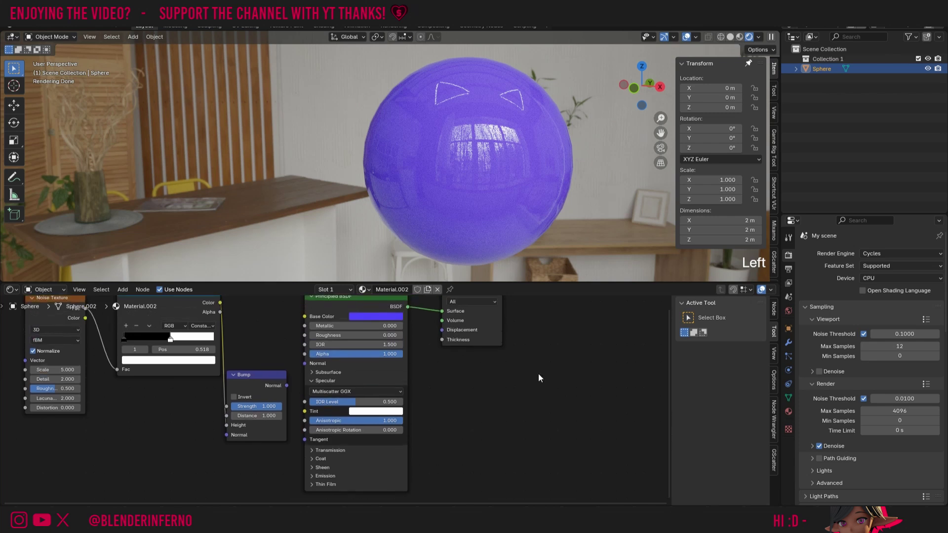
{"action": "left_click", "coordinate": [347, 335]}
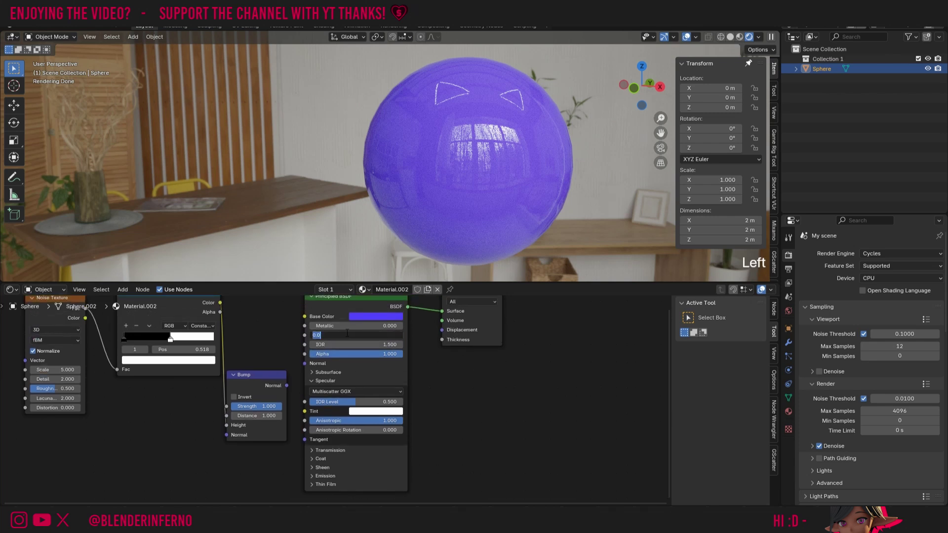
{"action": "type", "text": "0.5"}
{"action": "key", "text": "Return"}
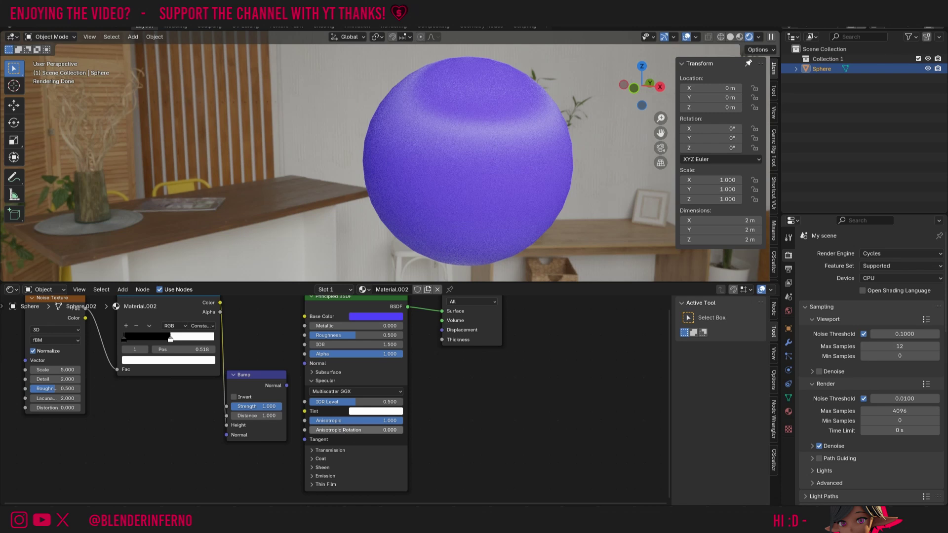
Set the Anisotropic Rotation to 0.2 and the Metallic value to 1.
{"action": "left_click_drag", "start_coordinate": [366, 431], "coordinate": [366, 433]}
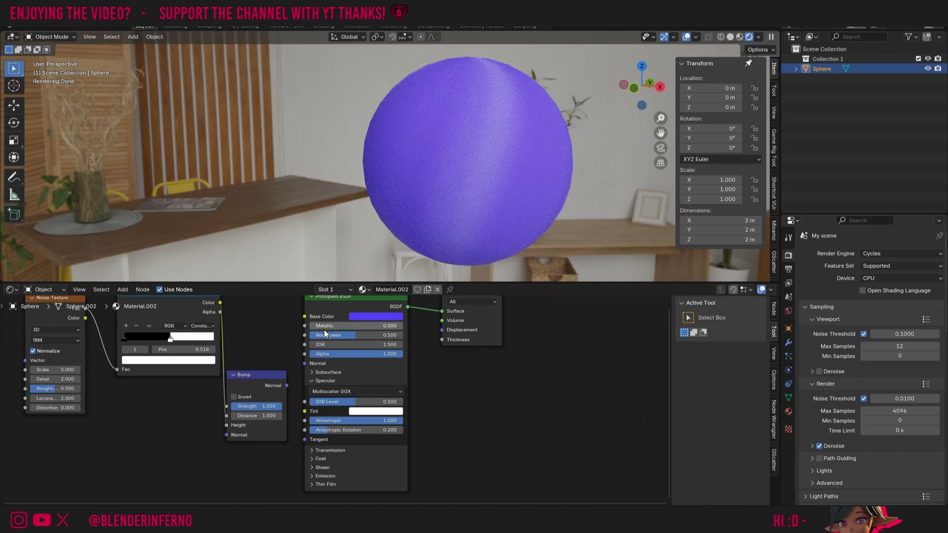
{"action": "left_click", "coordinate": [364, 326]}
{"action": "type", "text": "1"}
{"action": "key", "text": "Return"}
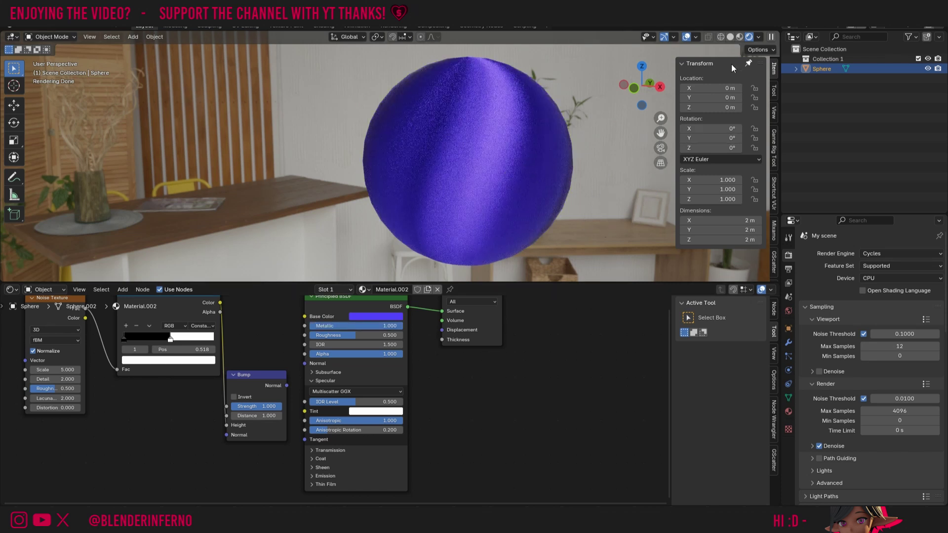
In solid viewport shading, add a cylinder and flatten it into a thin disc with a Z scale of about 0.01.
{"action": "left_click", "coordinate": [733, 37]}
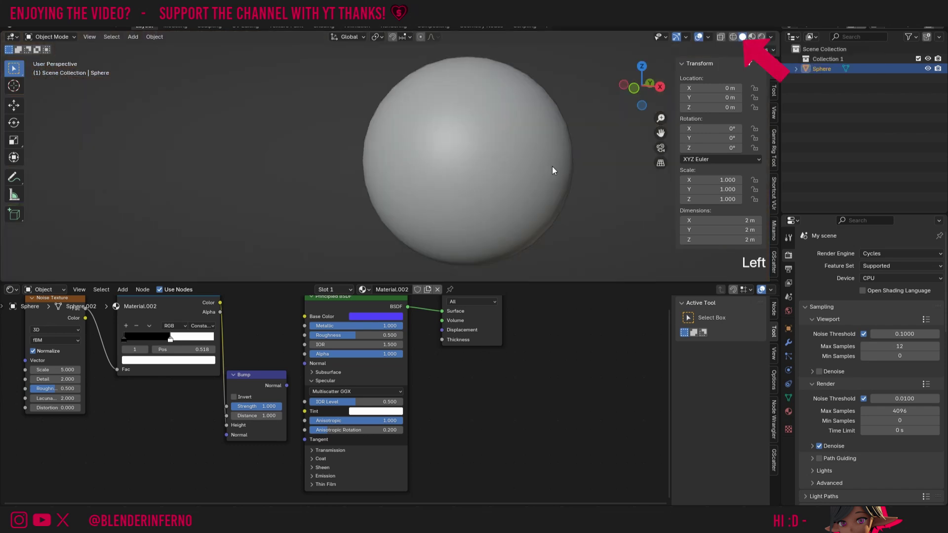
{"action": "key", "text": "shift+a"}
{"action": "mouse_move", "coordinate": [537, 199]}
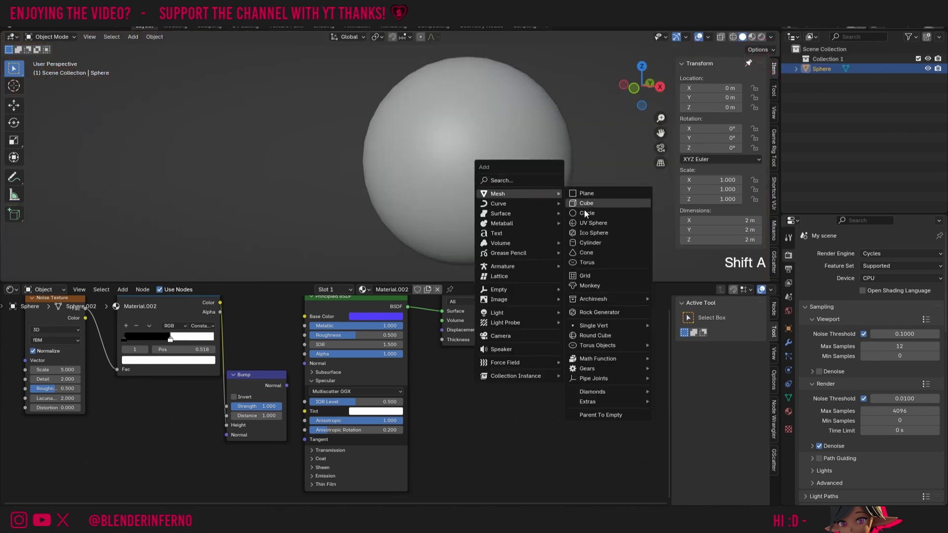
{"action": "left_click", "coordinate": [596, 245]}
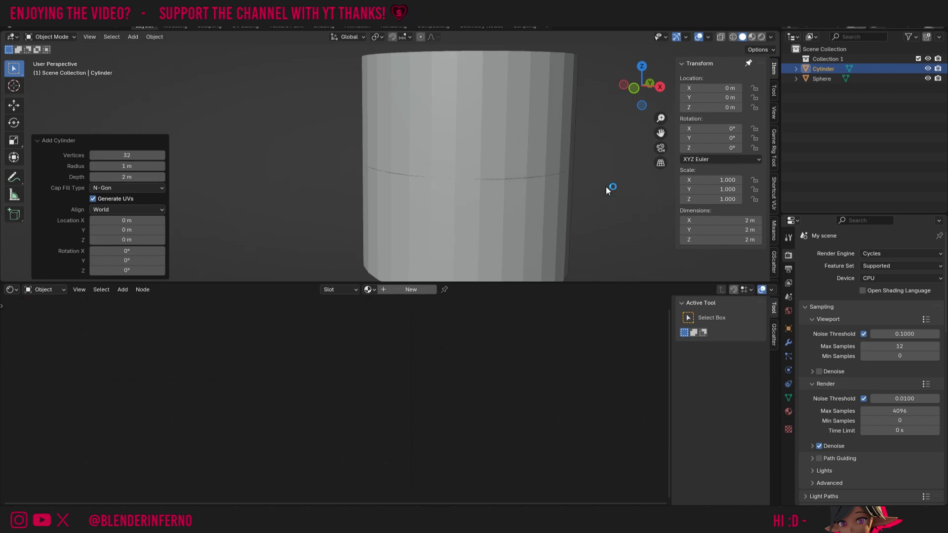
{"action": "key", "text": "s"}
{"action": "key", "text": "z"}
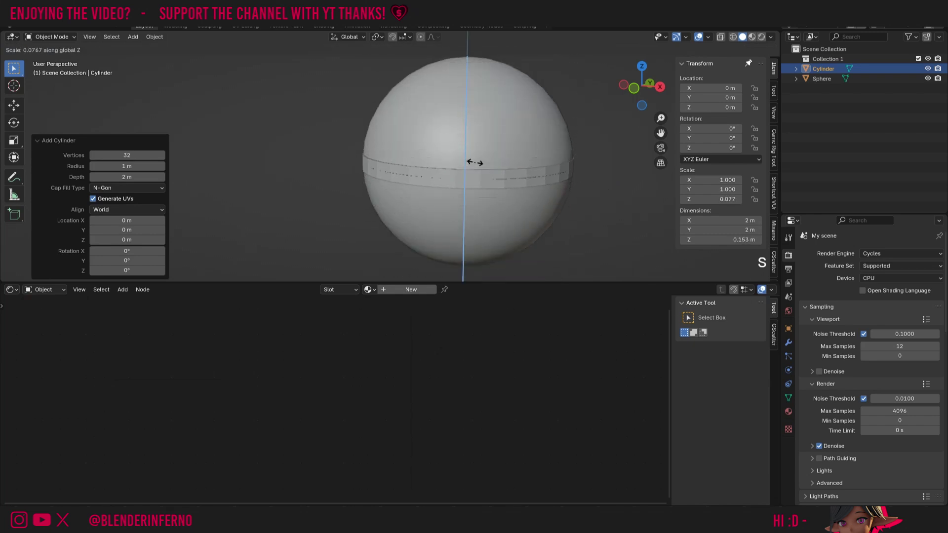
{"action": "left_click", "coordinate": [467, 161]}
Move the disc about -2.59 m along X, clear of the sphere, and rotate it about 43° around X.
{"action": "key", "text": "g"}
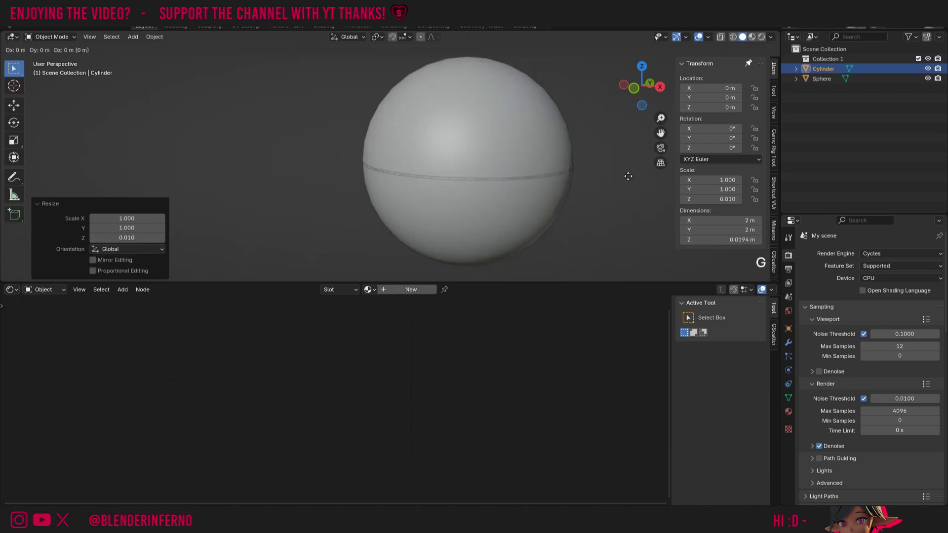
{"action": "key", "text": "x"}
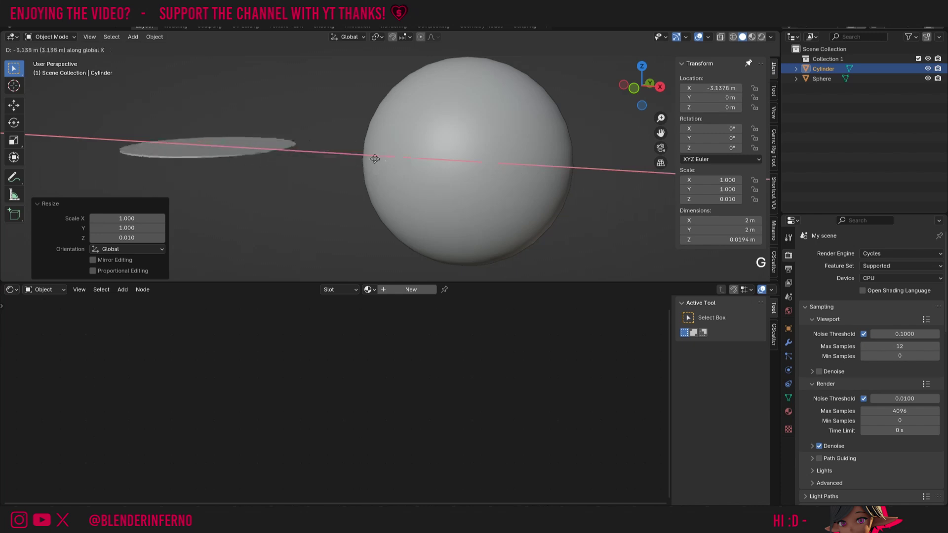
{"action": "left_click", "coordinate": [428, 170]}
{"action": "key", "text": "r"}
{"action": "key", "text": "x"}
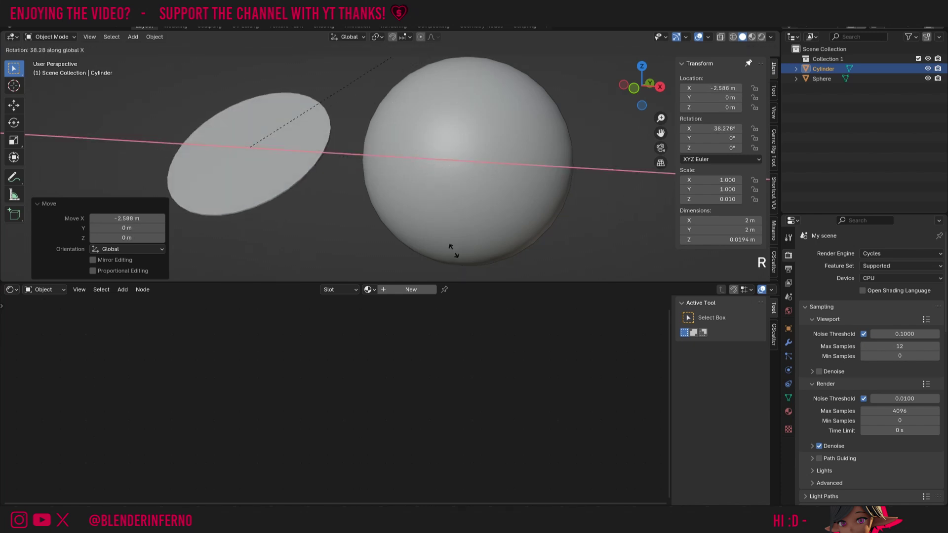
{"action": "left_click", "coordinate": [344, 165]}
Apply Shade Auto Smooth and Material.002 to the disc, and return the viewport to rendered shading.
{"action": "right_click", "coordinate": [343, 166]}
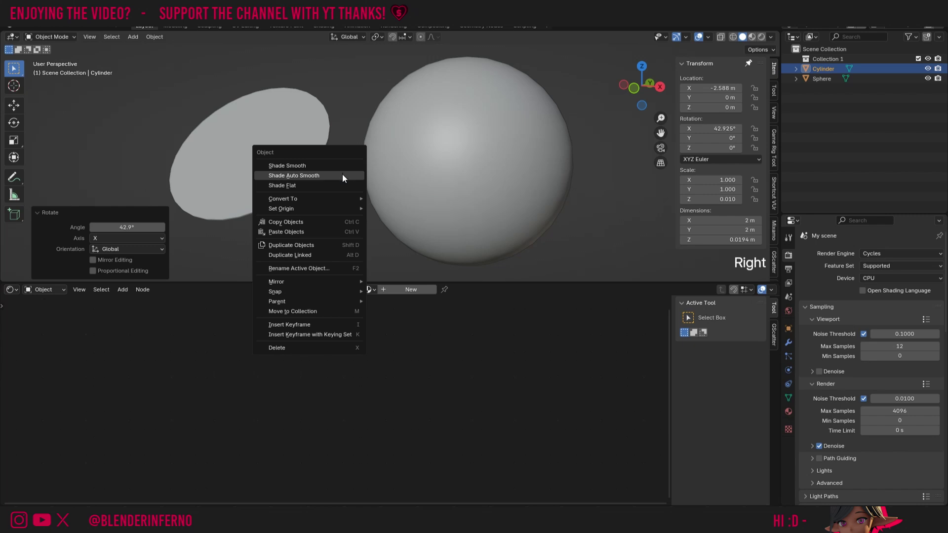
{"action": "left_click", "coordinate": [342, 175]}
{"action": "left_click", "coordinate": [369, 291]}
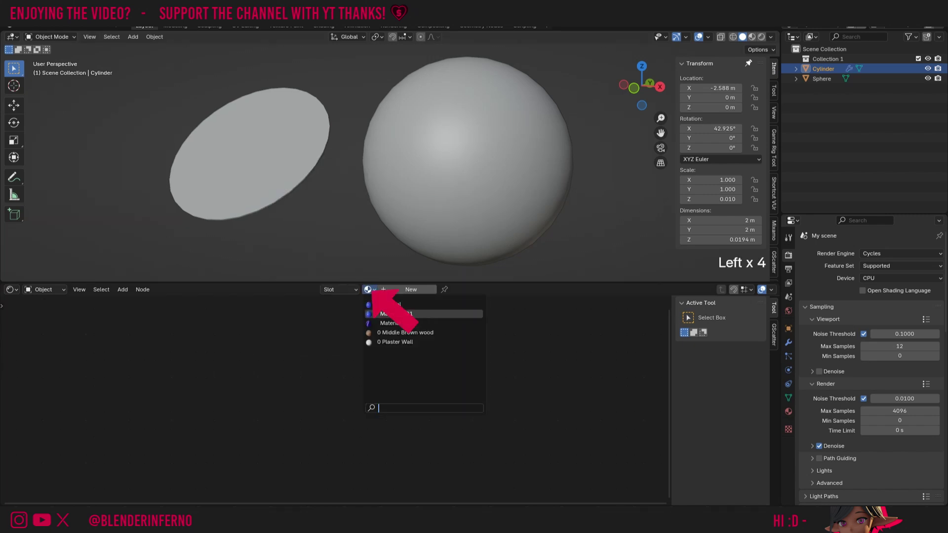
{"action": "left_click", "coordinate": [390, 323]}
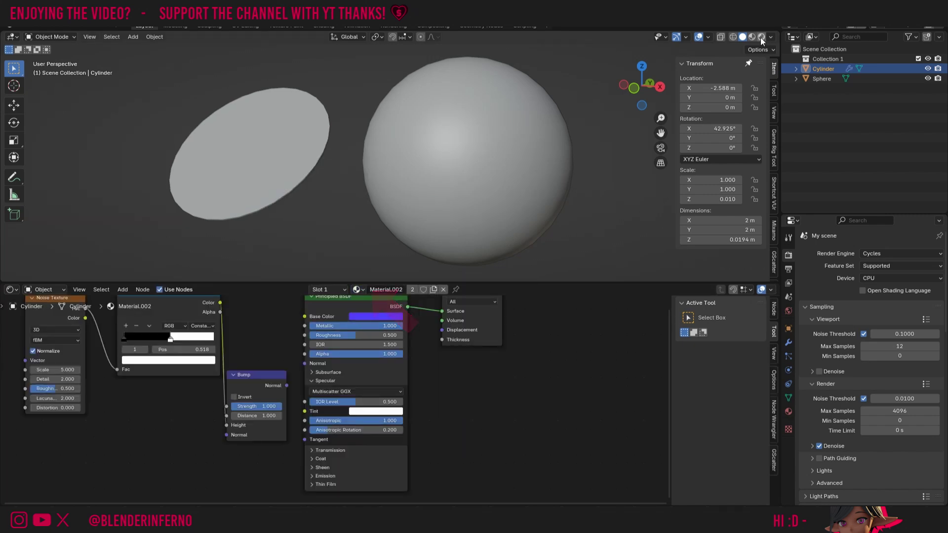
{"action": "left_click", "coordinate": [761, 37]}
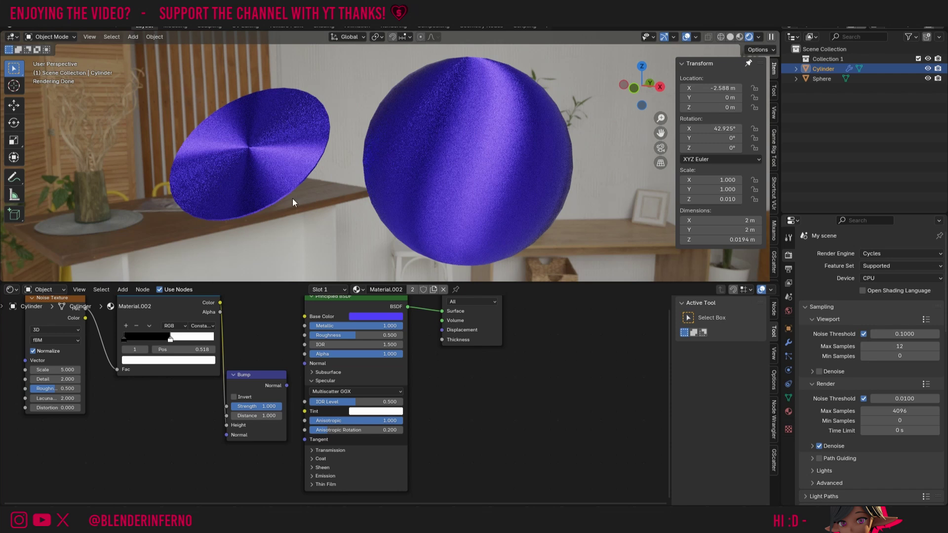
Delete the disc beside the sphere.
{"action": "left_click", "coordinate": [271, 161]}
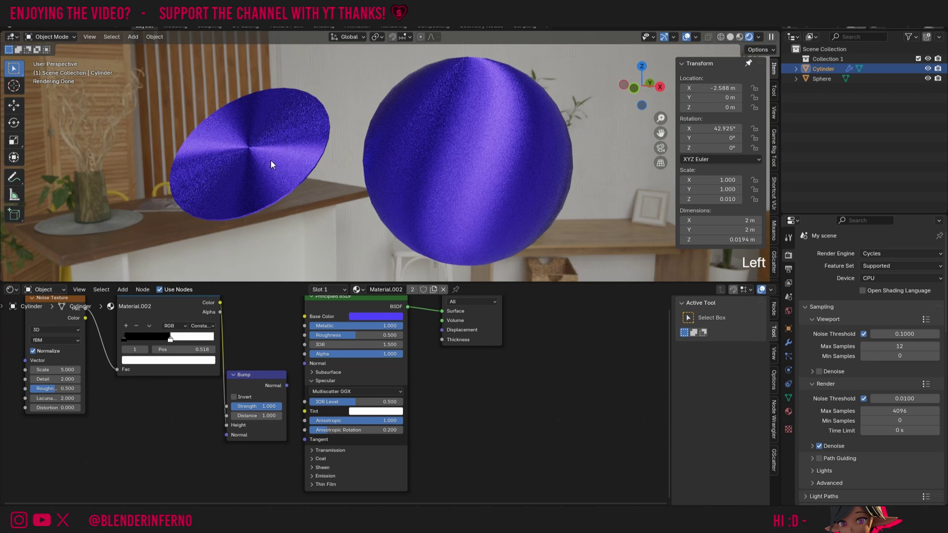
{"action": "key", "text": "x"}
{"action": "left_click", "coordinate": [297, 178]}
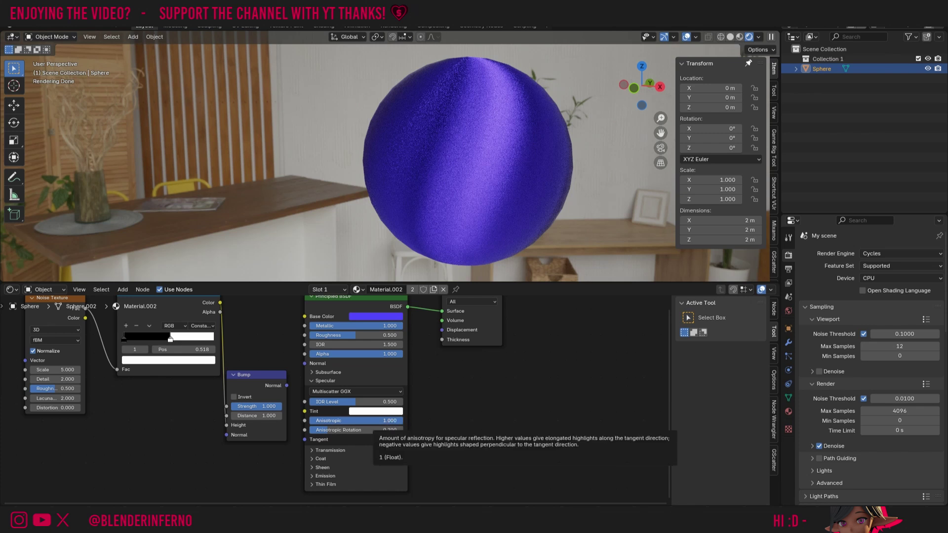
Reset the sphere material's Anisotropic, Anisotropic Rotation and Metallic values to 0.
{"action": "left_click_drag", "start_coordinate": [388, 422], "coordinate": [387, 430]}
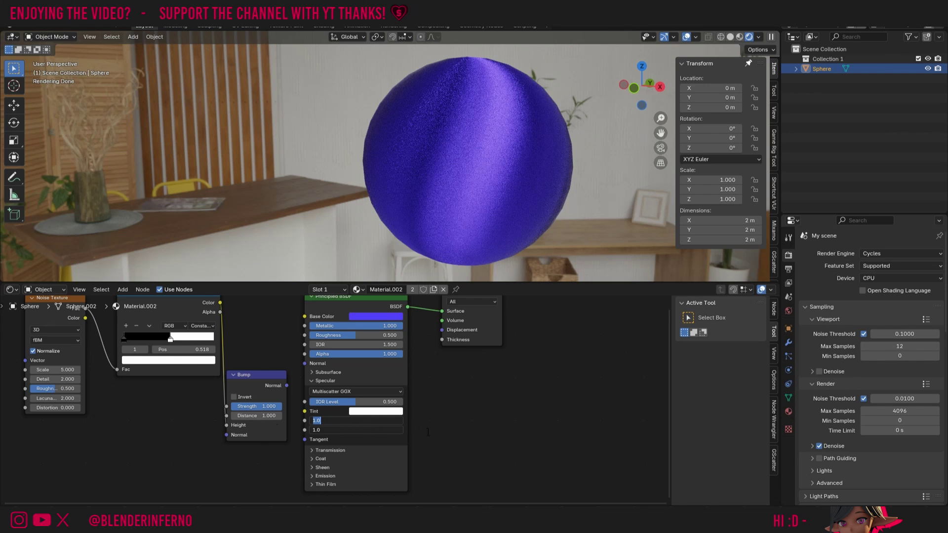
{"action": "type", "text": "0"}
{"action": "key", "text": "Return"}
{"action": "left_click", "coordinate": [372, 324]}
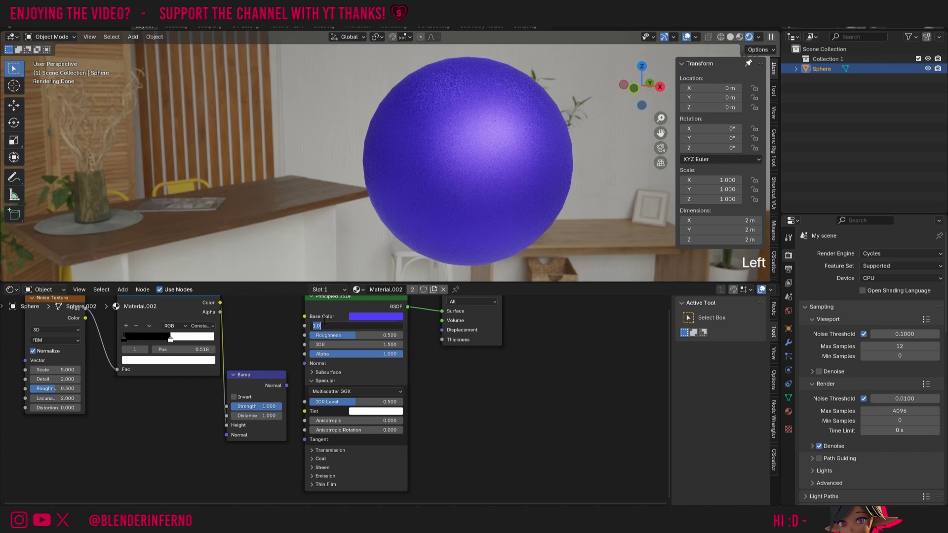
{"action": "type", "text": "0"}
{"action": "key", "text": "Return"}
Collapse the Specular settings, expand Transmission, and set the Transmission Weight to 1.
{"action": "left_click", "coordinate": [356, 380]}
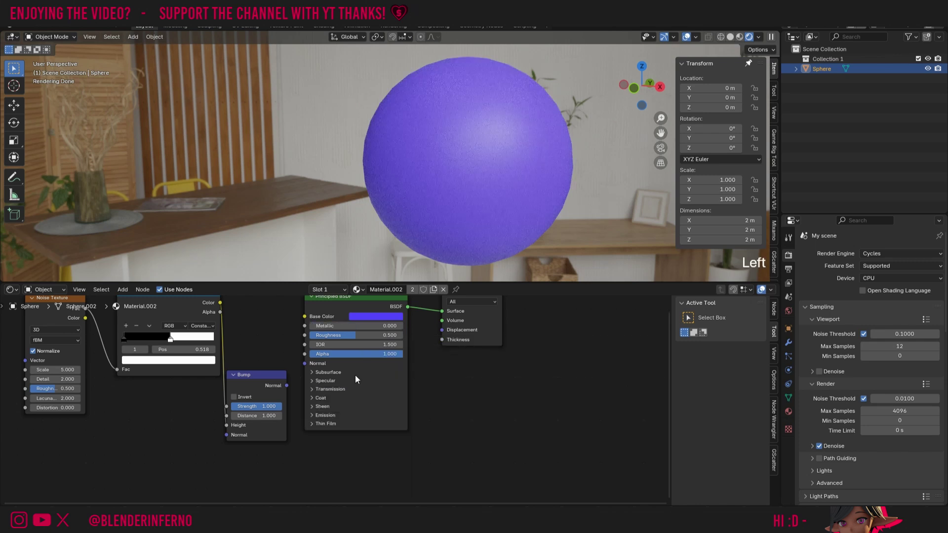
{"action": "left_click", "coordinate": [311, 389]}
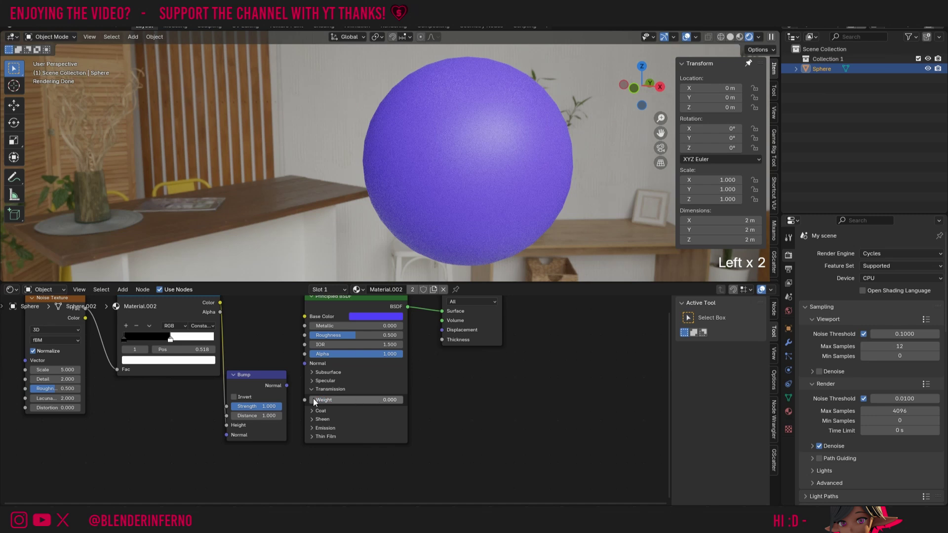
{"action": "left_click", "coordinate": [332, 399]}
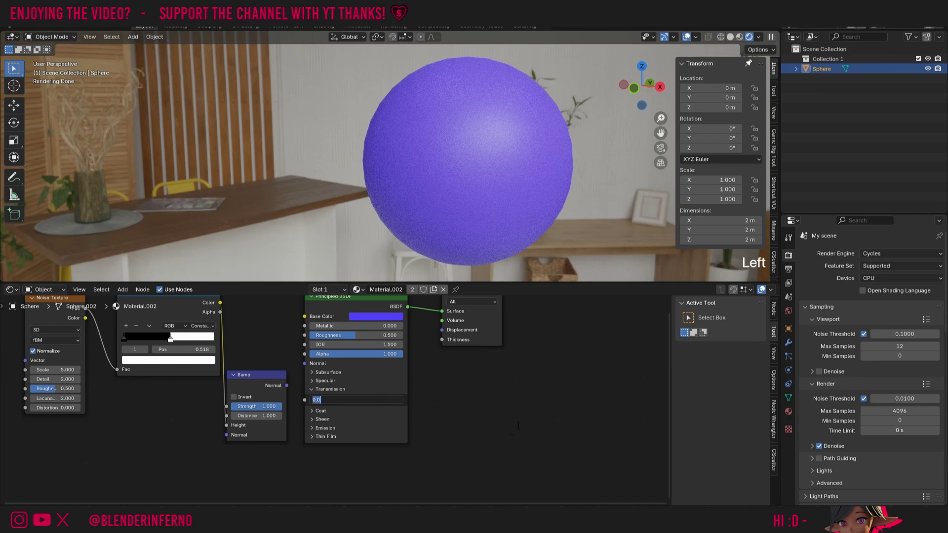
{"action": "type", "text": "1"}
{"action": "key", "text": "Return"}
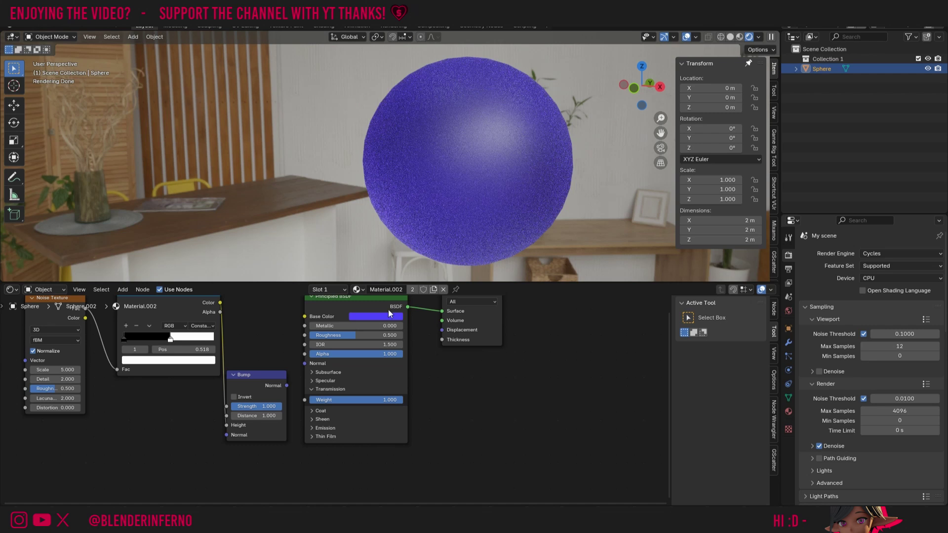
Set the sphere material's Roughness to 0, and return the Transmission Weight to 0.
{"action": "left_click", "coordinate": [350, 336]}
{"action": "type", "text": "0"}
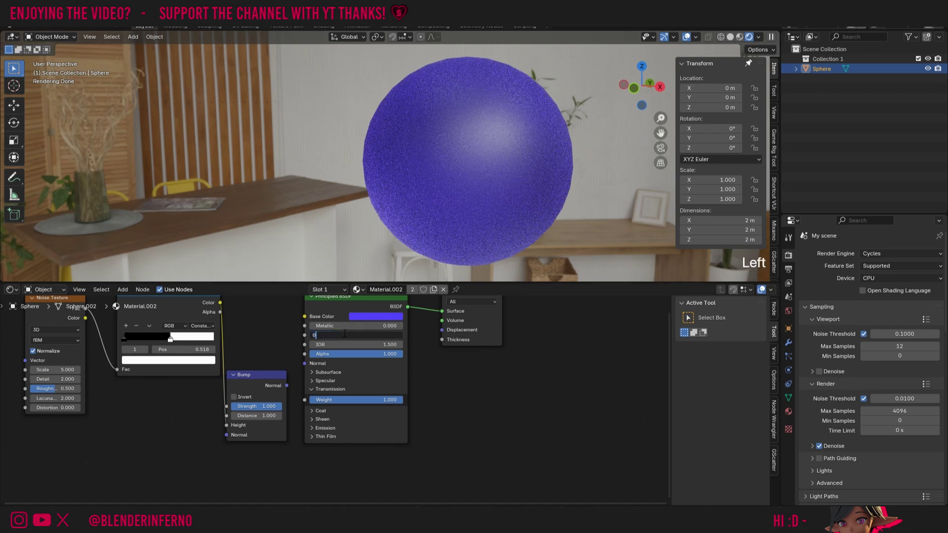
{"action": "key", "text": "Return"}
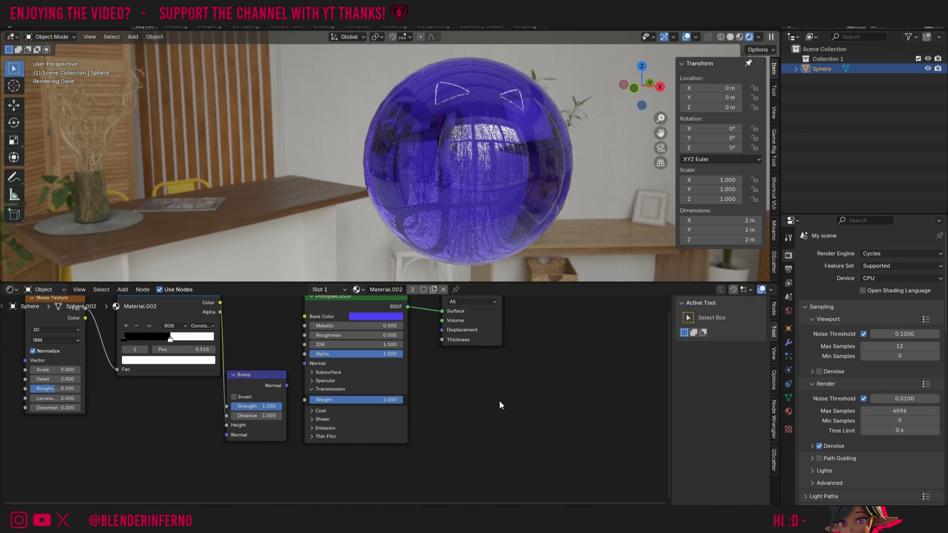
{"action": "left_click", "coordinate": [376, 399]}
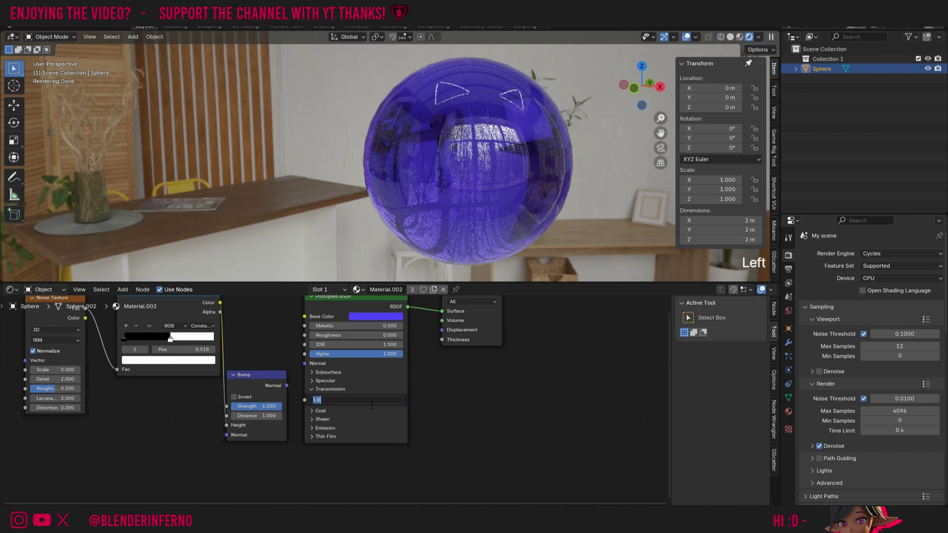
{"action": "type", "text": "0"}
{"action": "key", "text": "Return"}
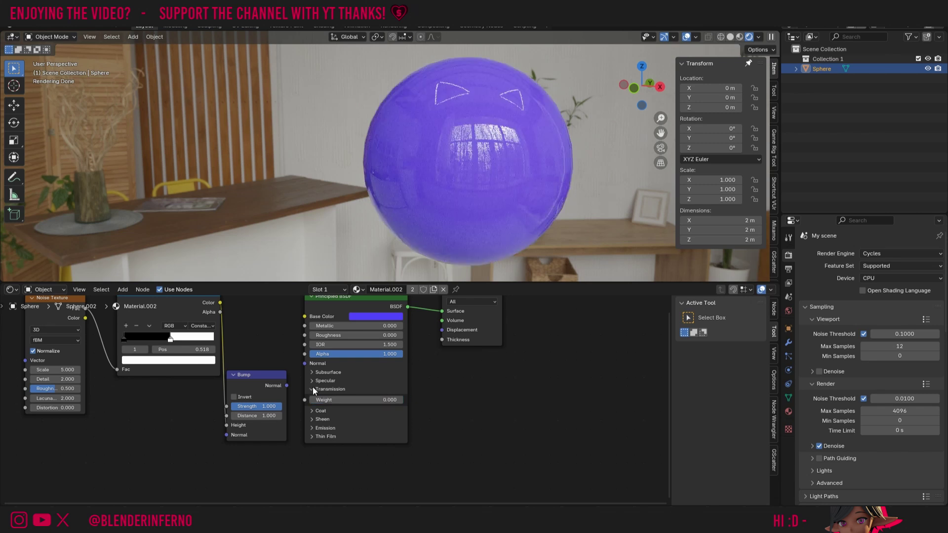
Collapse the Principled BSDF's Transmission settings, expand Coat, and set the material's base Roughness to 0.5.
{"action": "left_click", "coordinate": [312, 388]}
{"action": "left_click", "coordinate": [312, 398]}
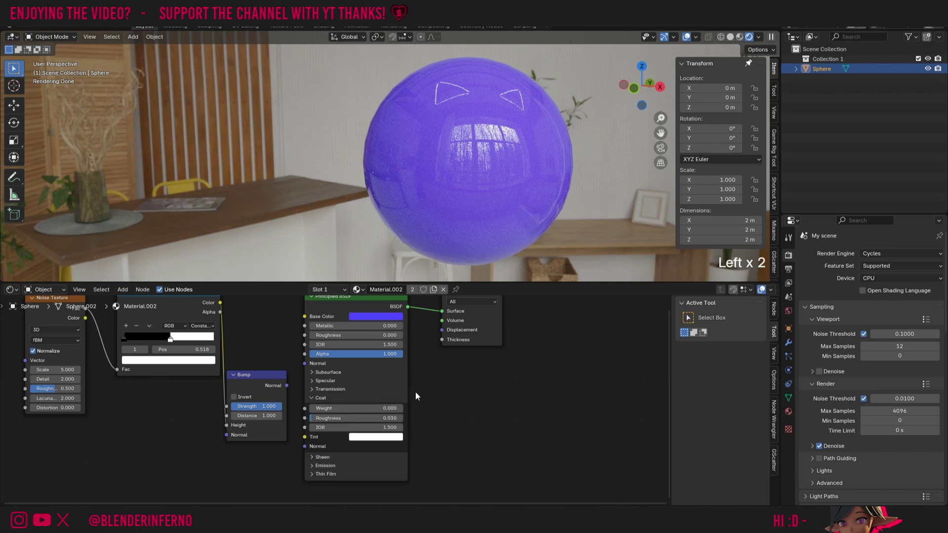
{"action": "left_click", "coordinate": [567, 386]}
{"action": "left_click", "coordinate": [360, 336]}
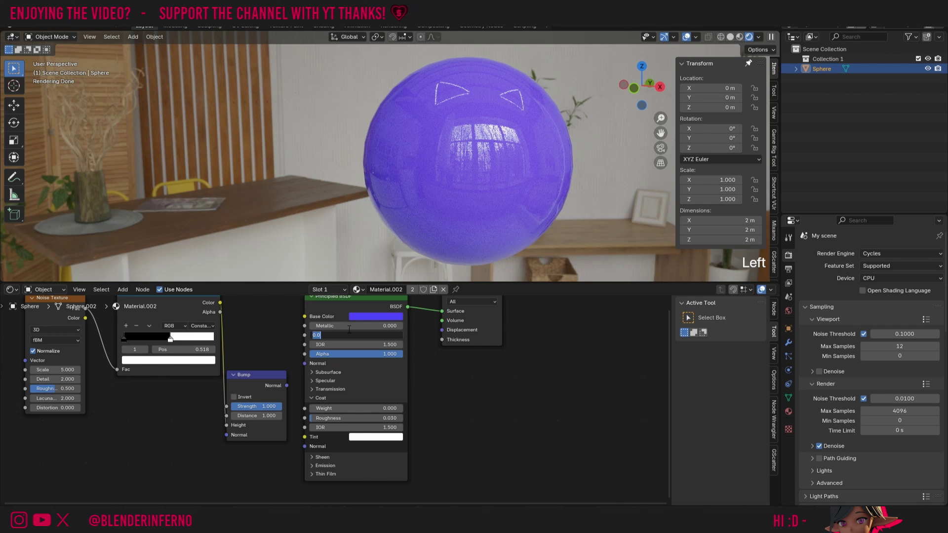
{"action": "type", "text": ".5"}
{"action": "key", "text": "Return"}
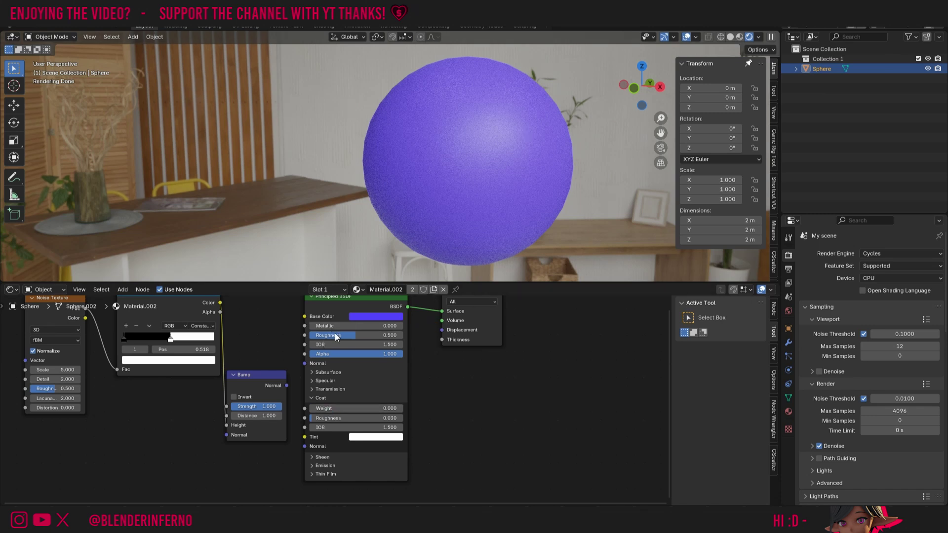
Set the sphere material's Metallic value to 1 and its Coat Weight to 1.
{"action": "left_click", "coordinate": [362, 325]}
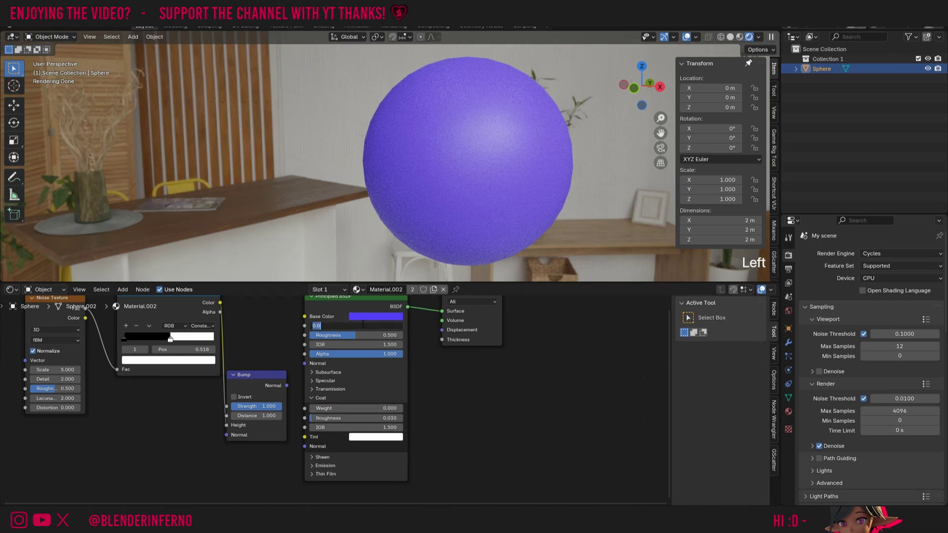
{"action": "type", "text": "1"}
{"action": "key", "text": "Return"}
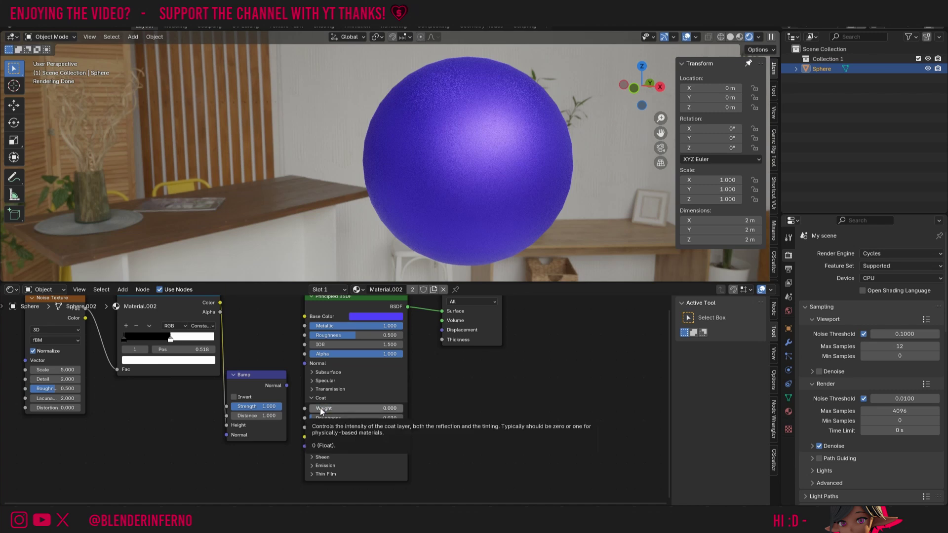
{"action": "left_click", "coordinate": [351, 409]}
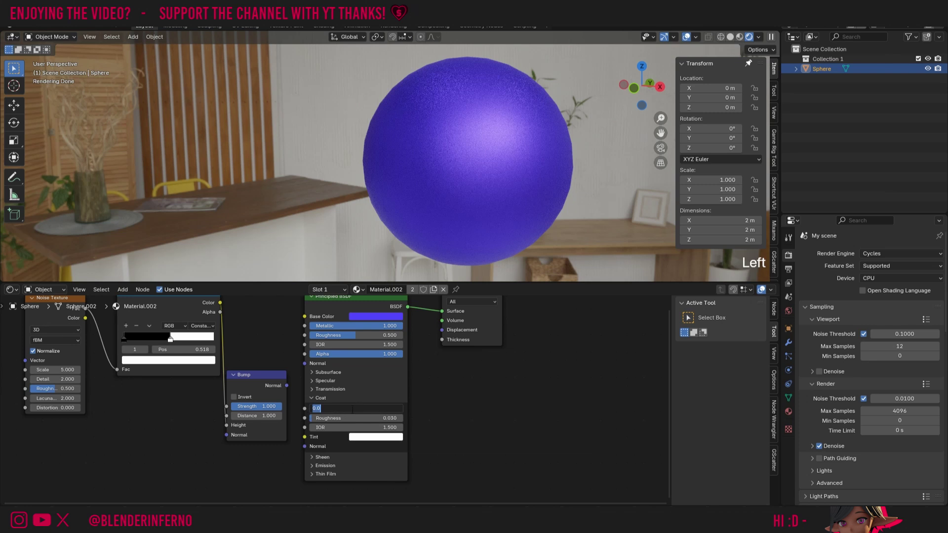
{"action": "type", "text": "1"}
{"action": "key", "text": "Return"}
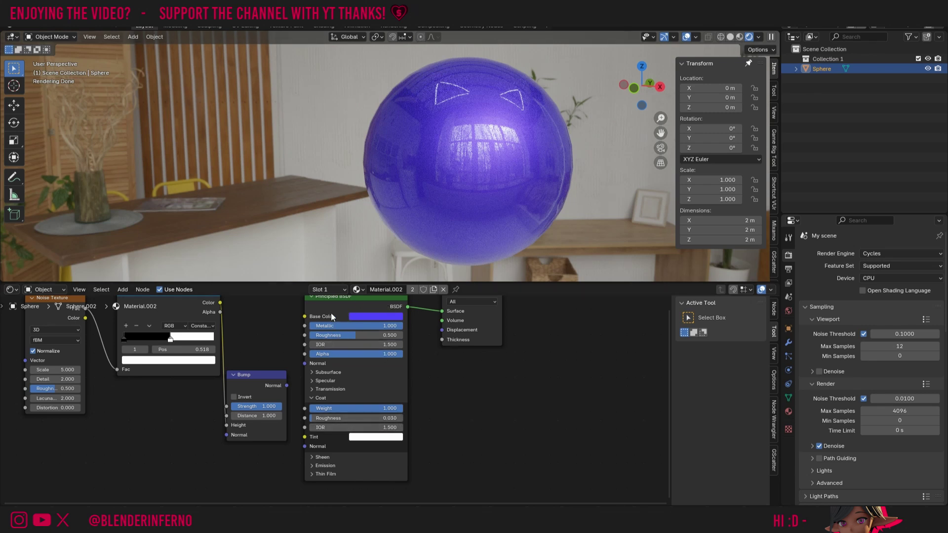
Try a light red Coat Tint on the sphere material, and reset the tint to its default value.
{"action": "left_click", "coordinate": [373, 437]}
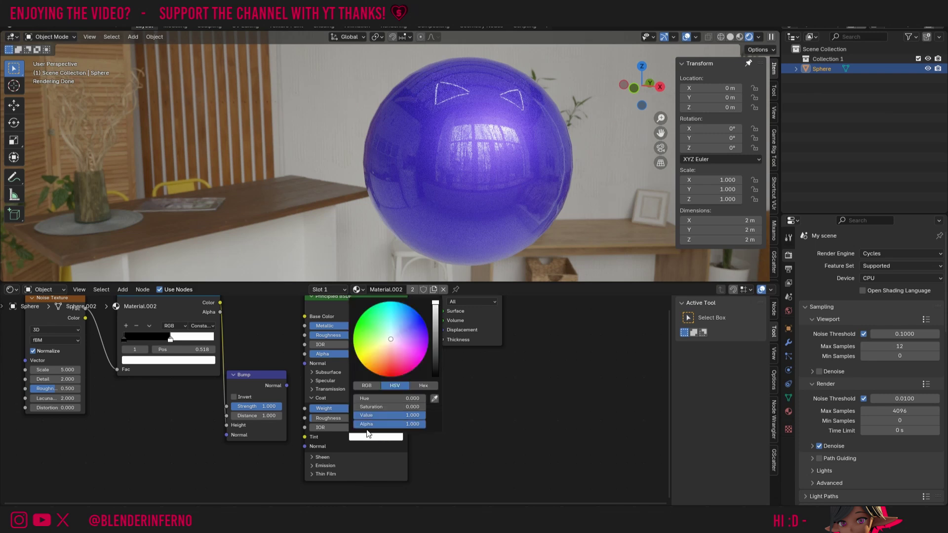
{"action": "left_click", "coordinate": [391, 357]}
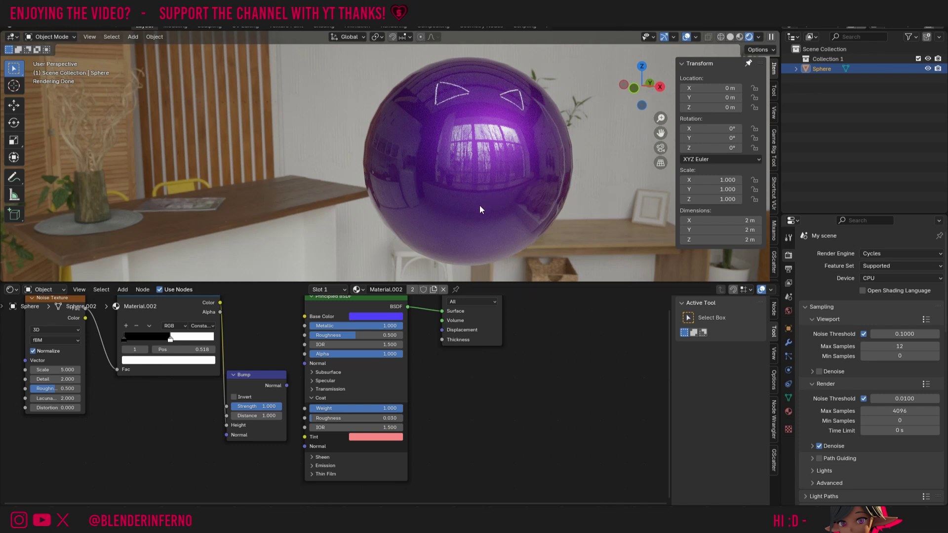
{"action": "left_click", "coordinate": [366, 437]}
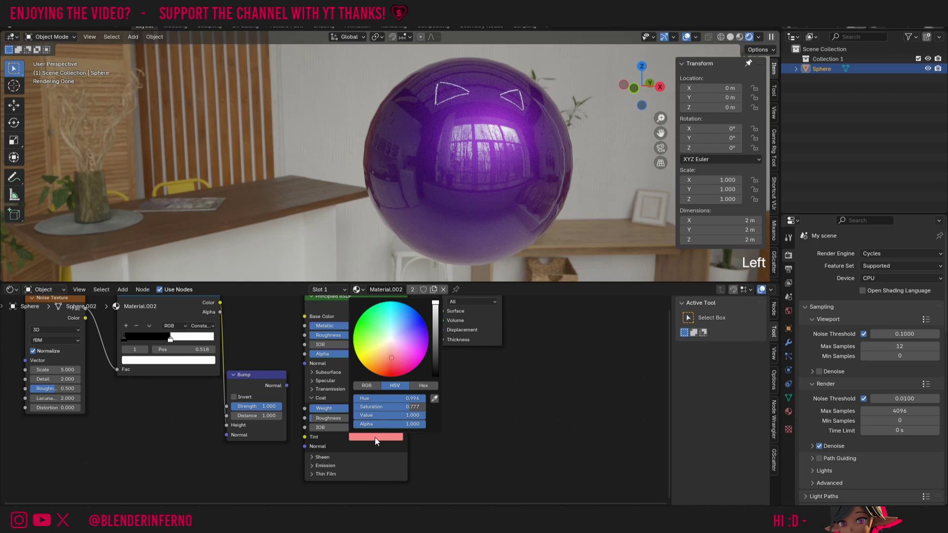
{"action": "right_click", "coordinate": [374, 437]}
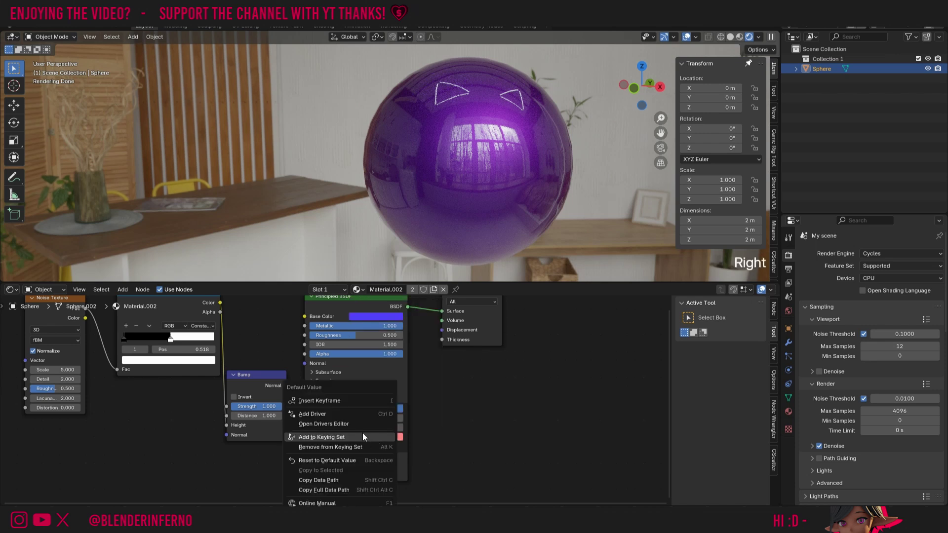
{"action": "left_click", "coordinate": [360, 459]}
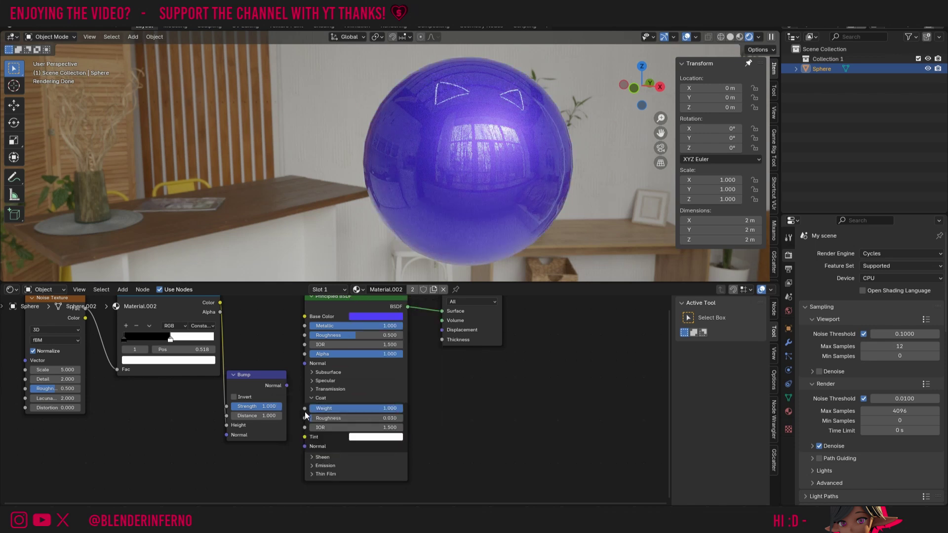
Try linking the Bump node's Normal output to the Coat Normal input, and disconnect it again.
{"action": "left_click_drag", "start_coordinate": [286, 385], "coordinate": [304, 447]}
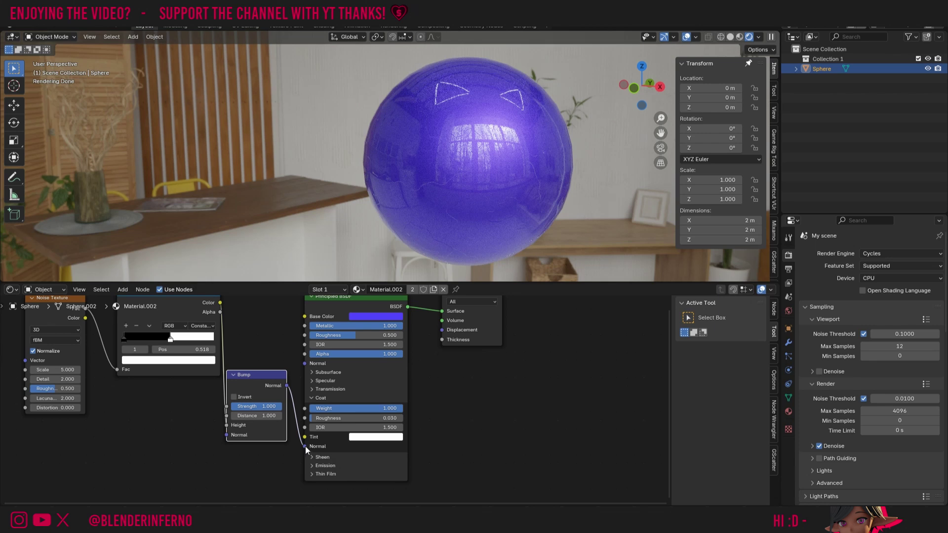
{"action": "left_click_drag", "start_coordinate": [305, 446], "coordinate": [386, 408]}
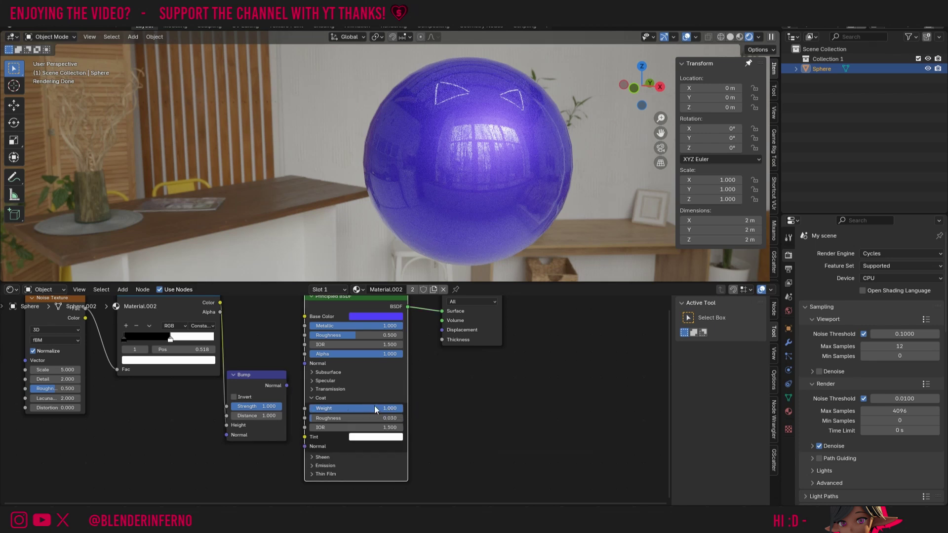
Return the Coat Weight and Metallic values to 0, and collapse the Coat settings.
{"action": "left_click", "coordinate": [344, 408]}
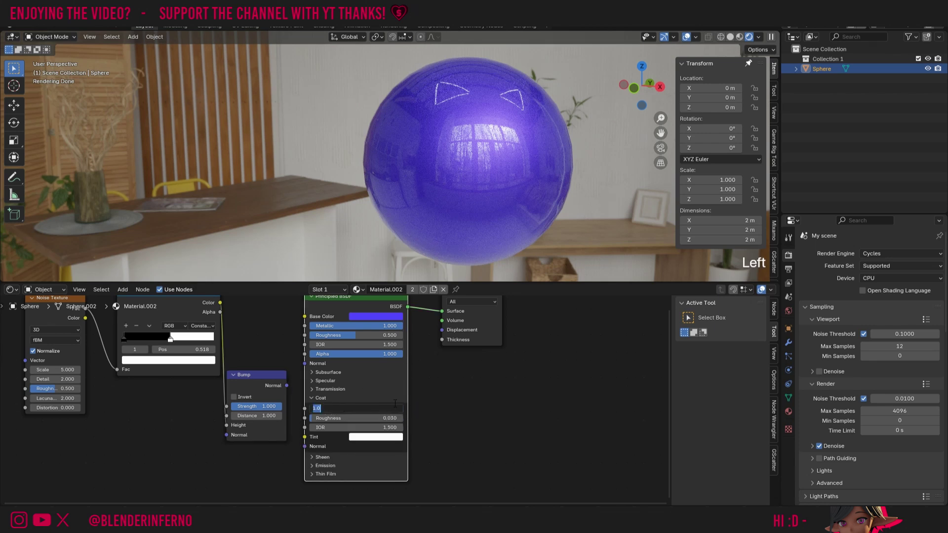
{"action": "type", "text": "0"}
{"action": "key", "text": "Return"}
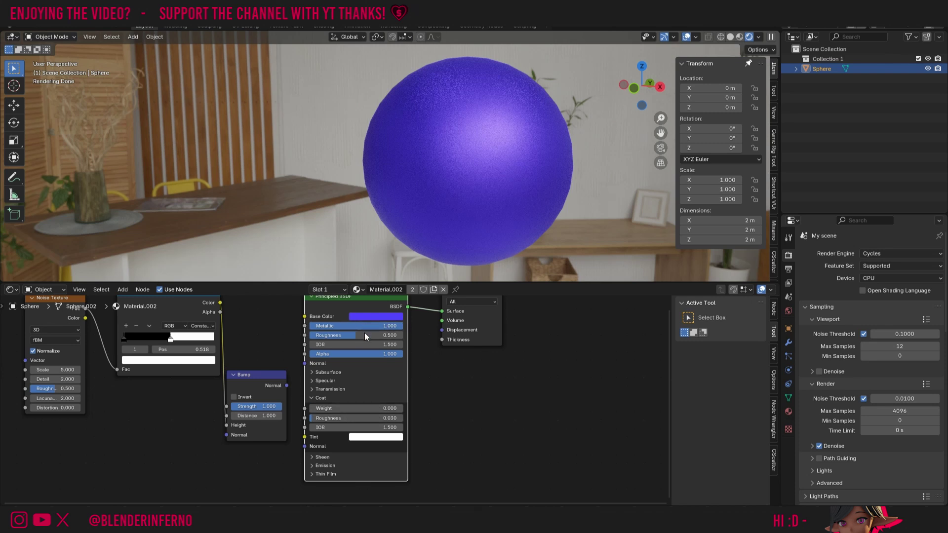
{"action": "left_click_drag", "start_coordinate": [360, 326], "coordinate": [316, 326]}
{"action": "left_click", "coordinate": [319, 398]}
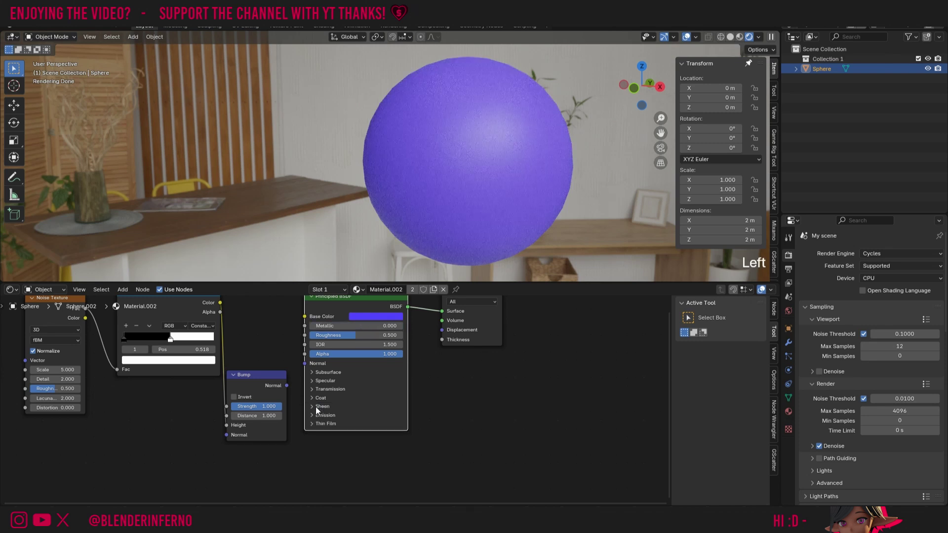
Expand the Principled BSDF's Sheen settings and set the Sheen Weight to 1.
{"action": "left_click", "coordinate": [313, 406]}
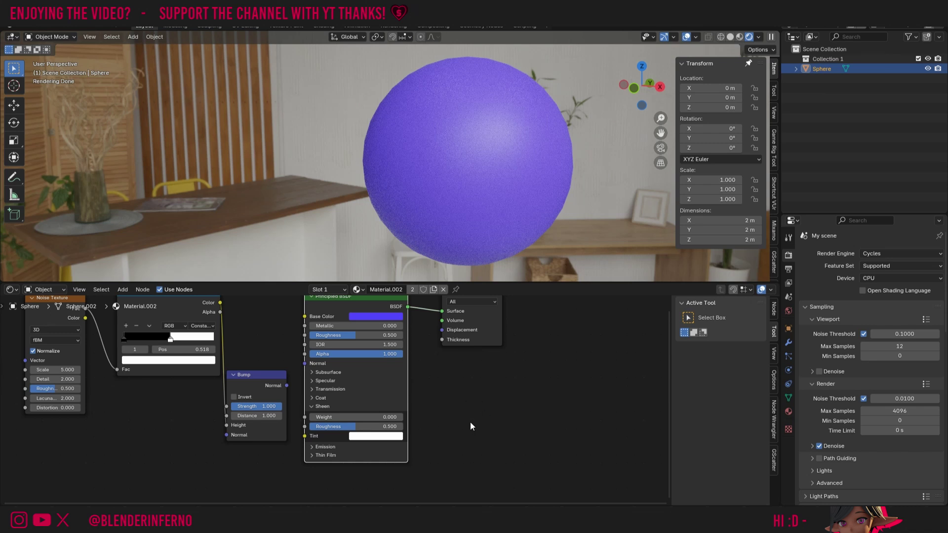
{"action": "left_click", "coordinate": [351, 416]}
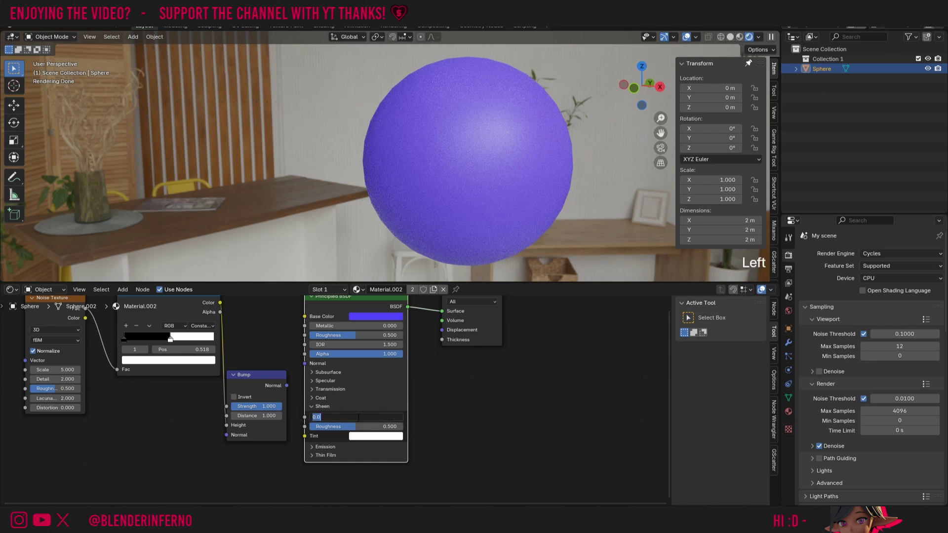
{"action": "type", "text": "1"}
{"action": "key", "text": "Return"}
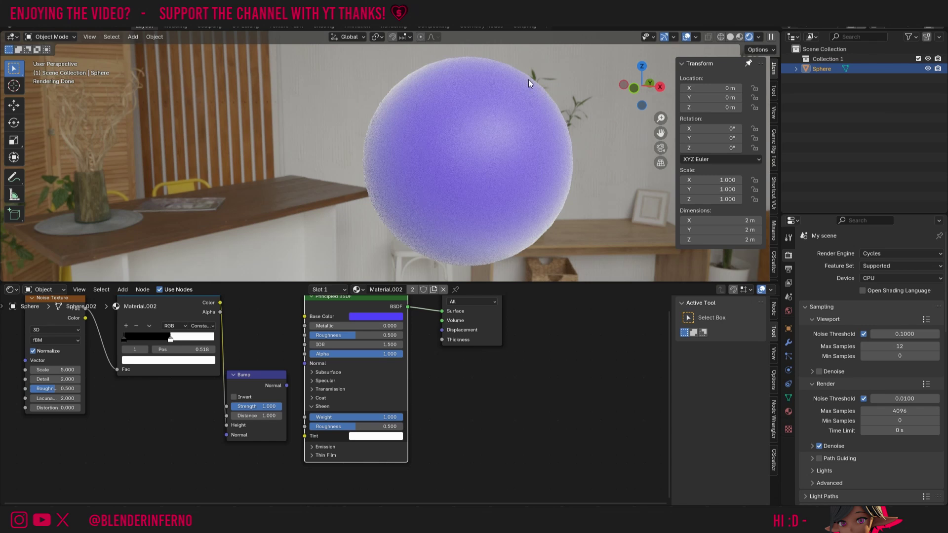
Try a Sheen Roughness of 0, and set it to 0.3.
{"action": "left_click", "coordinate": [364, 428]}
{"action": "left_click", "coordinate": [366, 427]}
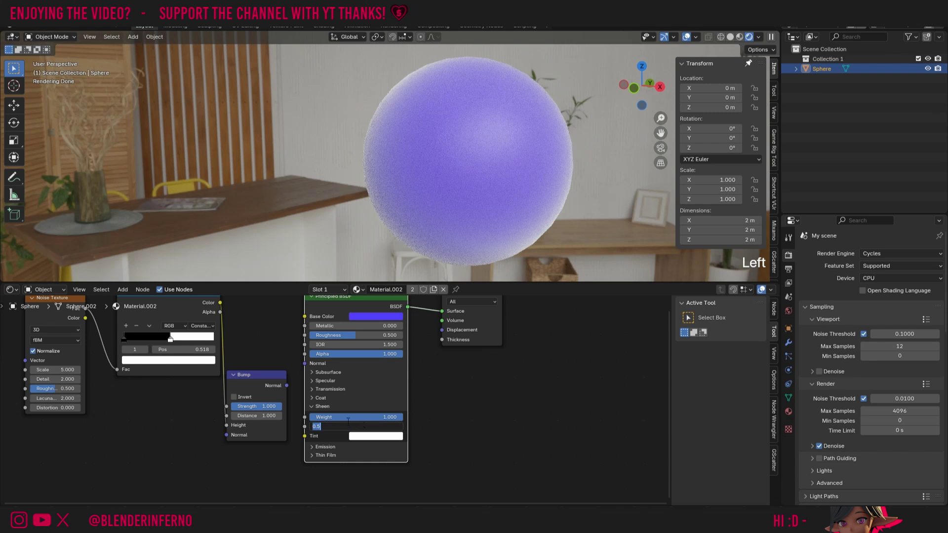
{"action": "type", "text": "0"}
{"action": "left_click", "coordinate": [564, 229]}
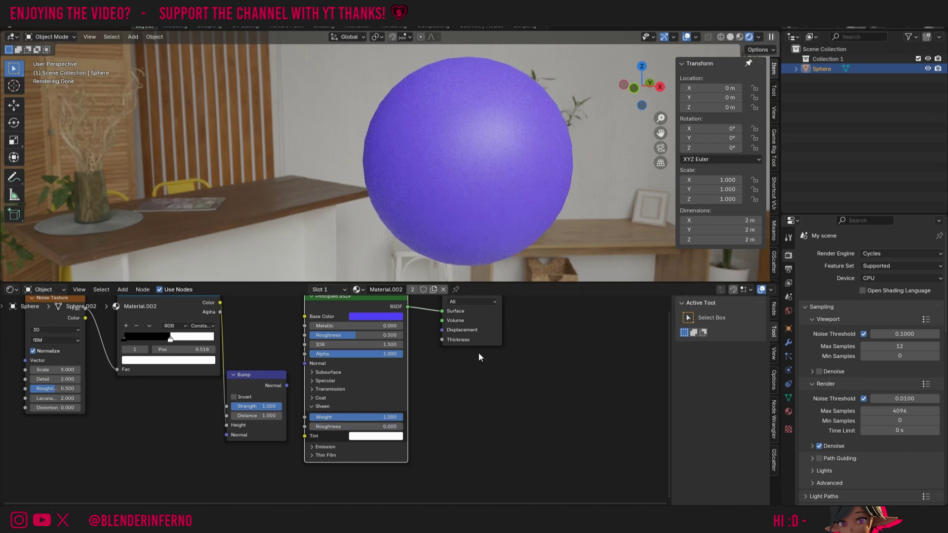
{"action": "left_click", "coordinate": [376, 427]}
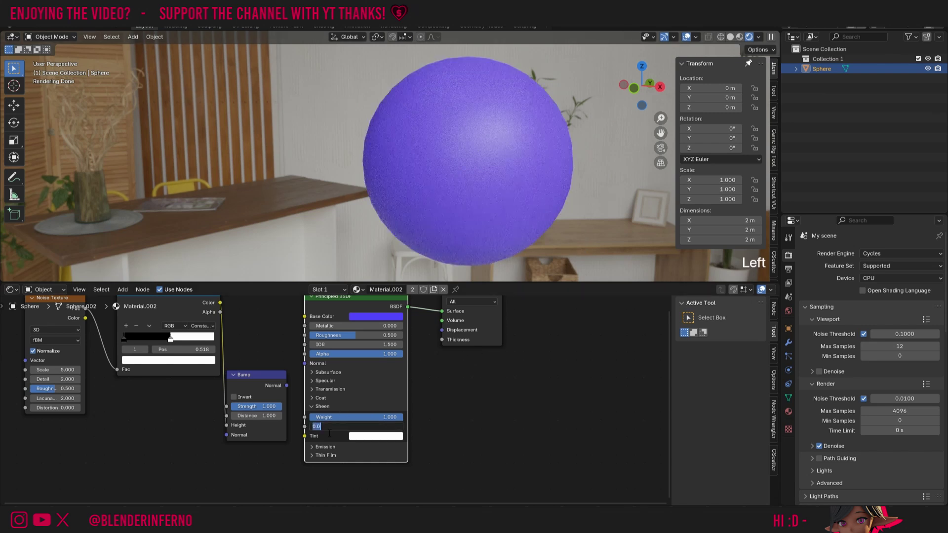
{"action": "type", "text": "0.3"}
{"action": "left_click", "coordinate": [558, 146]}
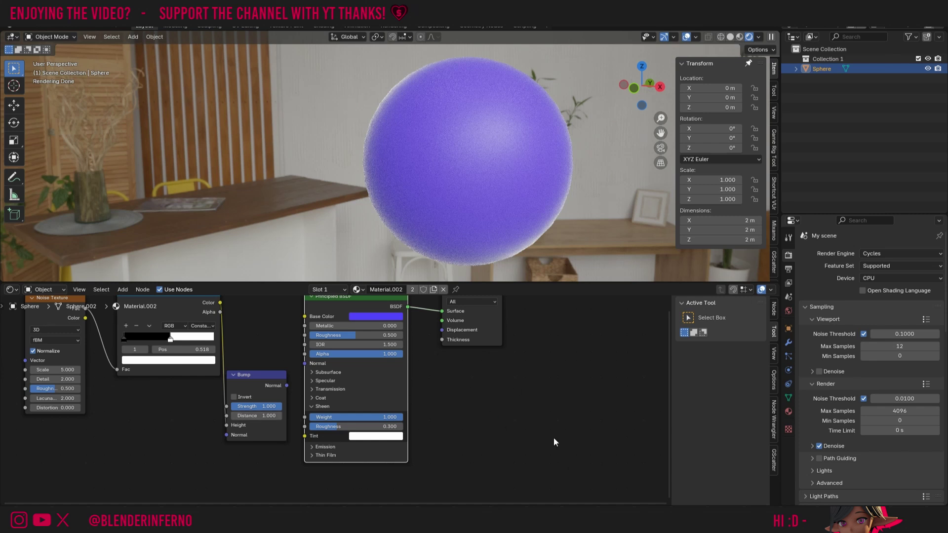
Try a pink Sheen Tint on the sphere material, and reset the tint to its default value.
{"action": "left_click", "coordinate": [378, 436]}
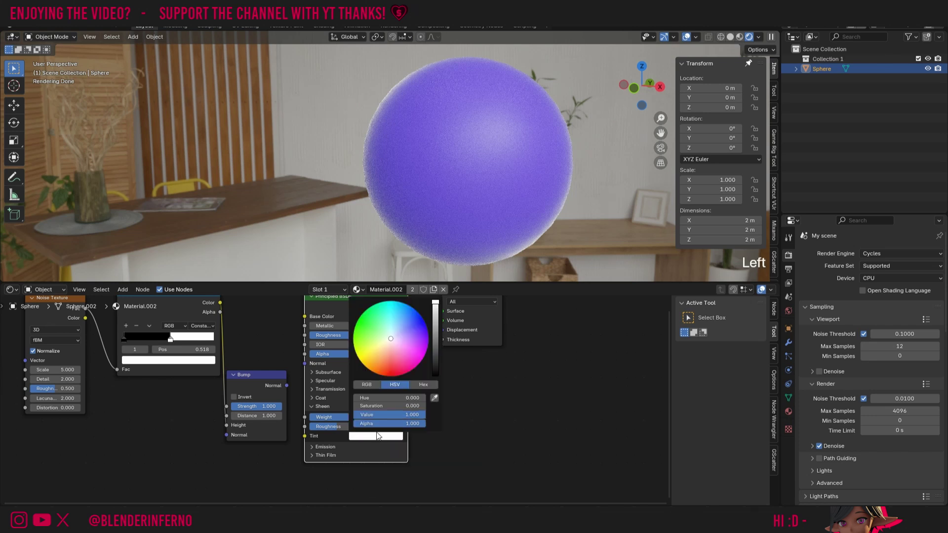
{"action": "left_click", "coordinate": [398, 351]}
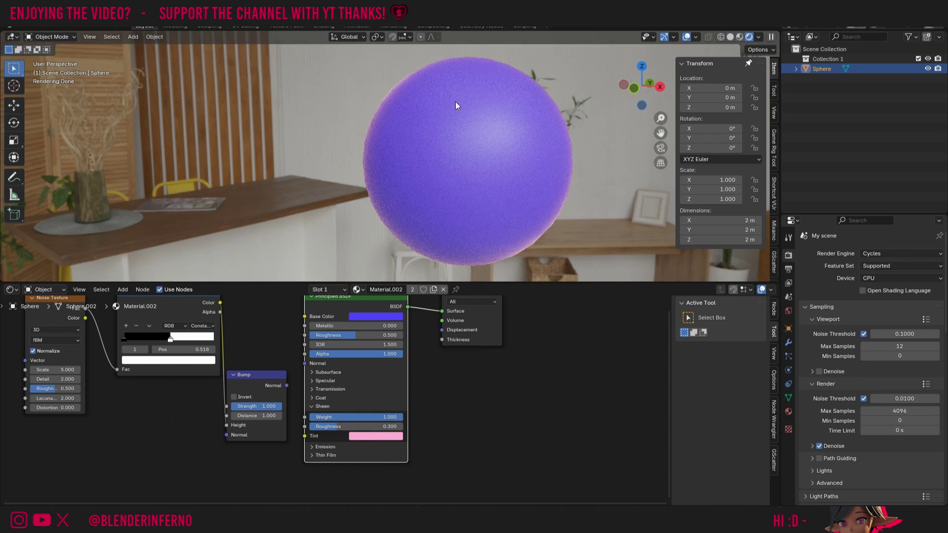
{"action": "right_click", "coordinate": [362, 437]}
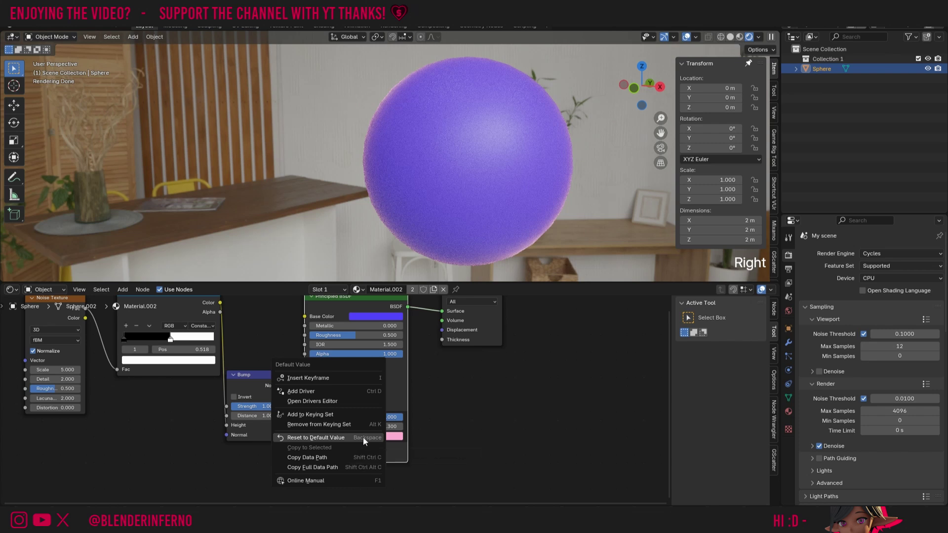
{"action": "left_click", "coordinate": [363, 437]}
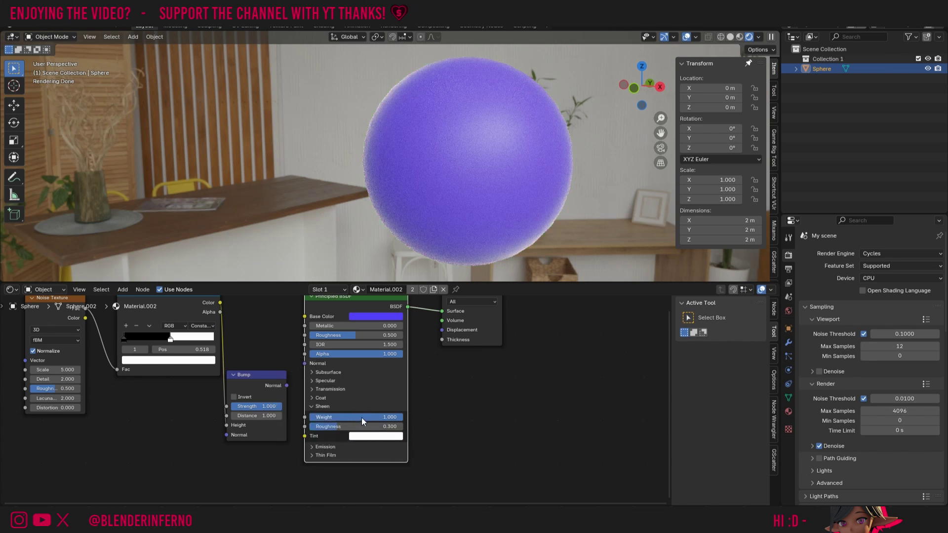
Reset the Sheen Weight to its default value, and switch the expanded settings from Sheen to Emission.
{"action": "right_click", "coordinate": [360, 416]}
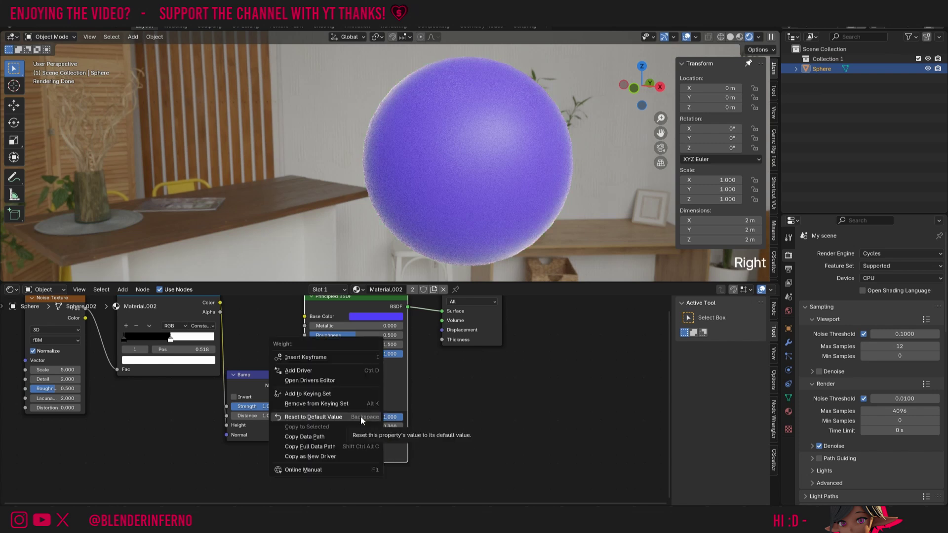
{"action": "left_click", "coordinate": [340, 417]}
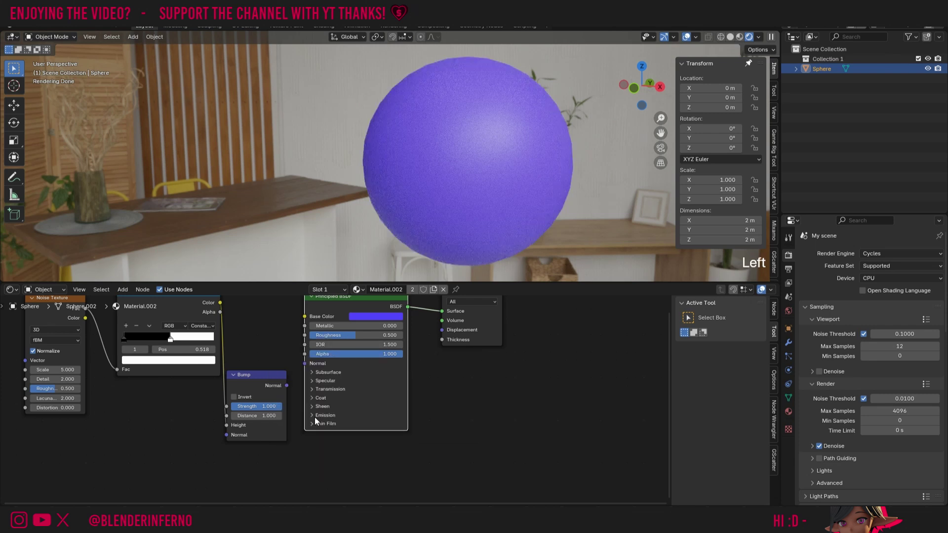
{"action": "left_click", "coordinate": [312, 415]}
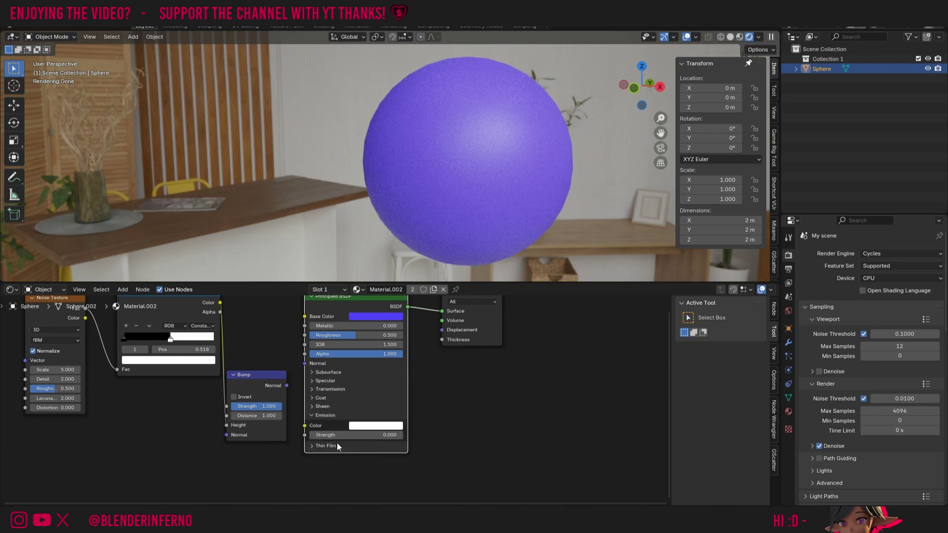
Try an Emission Strength of 1 on the sphere material, and raise it to 5.
{"action": "left_click", "coordinate": [344, 435]}
{"action": "type", "text": "1"}
{"action": "key", "text": "Return"}
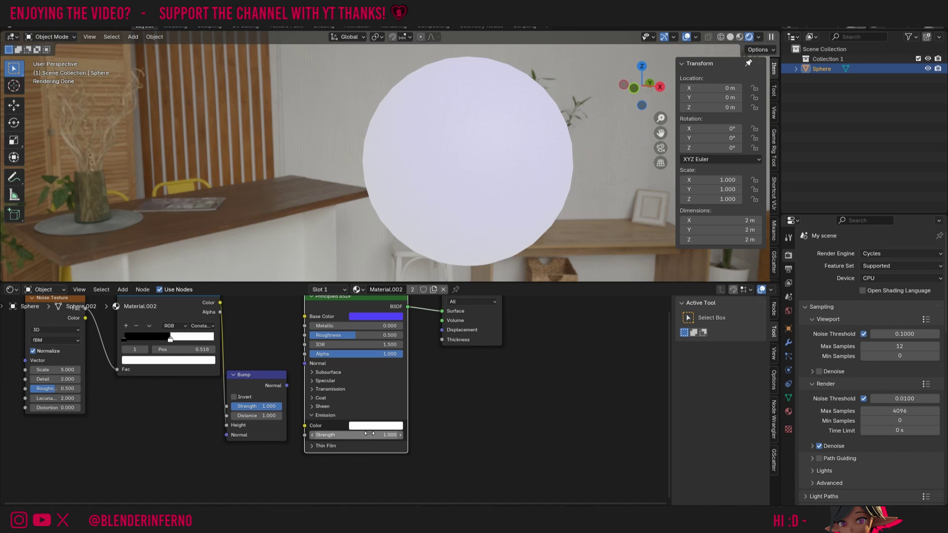
{"action": "left_click", "coordinate": [354, 435]}
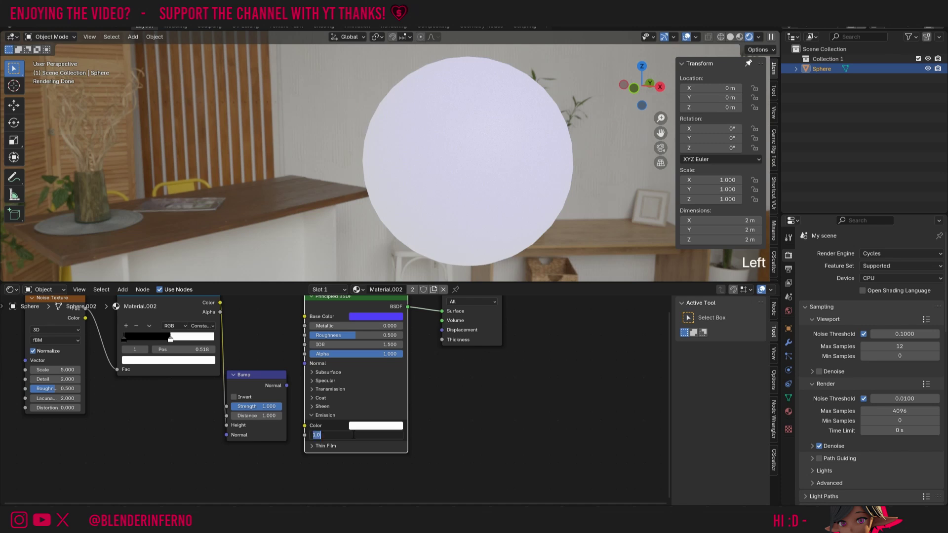
{"action": "type", "text": "5"}
{"action": "key", "text": "Return"}
{"action": "left_click", "coordinate": [389, 425]}
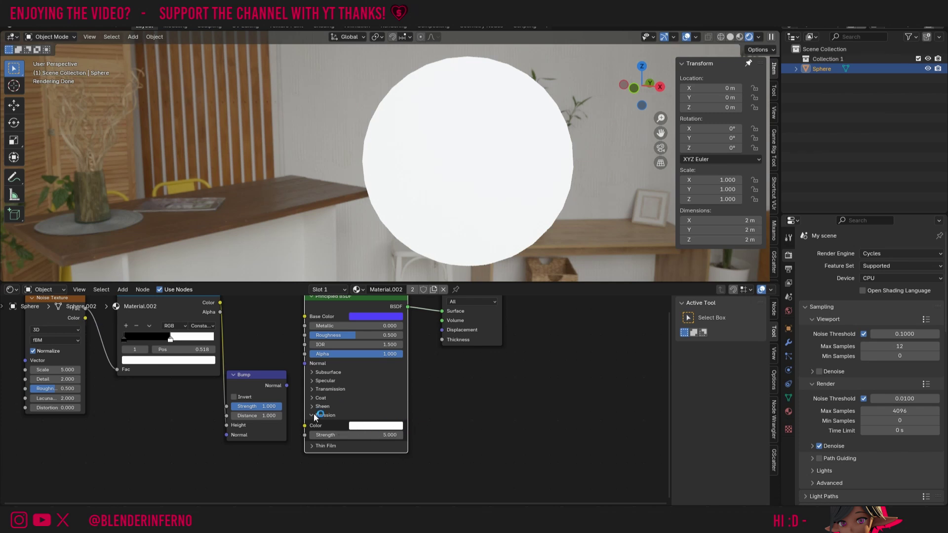
Connect the Noise Texture's Color output to the Principled BSDF's Emission Color input.
{"action": "left_click_drag", "start_coordinate": [86, 318], "coordinate": [306, 429]}
{"action": "right_click", "coordinate": [463, 417]}
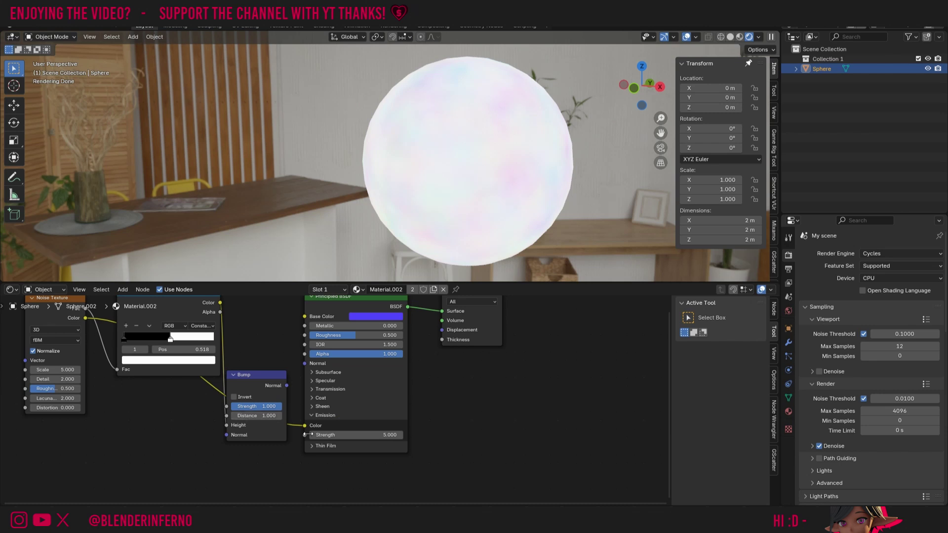
Disconnect the texture from Emission Color, reset the Emission Strength to its default, and switch the expanded settings from Emission to Thin Film.
{"action": "left_click_drag", "start_coordinate": [305, 426], "coordinate": [359, 436]}
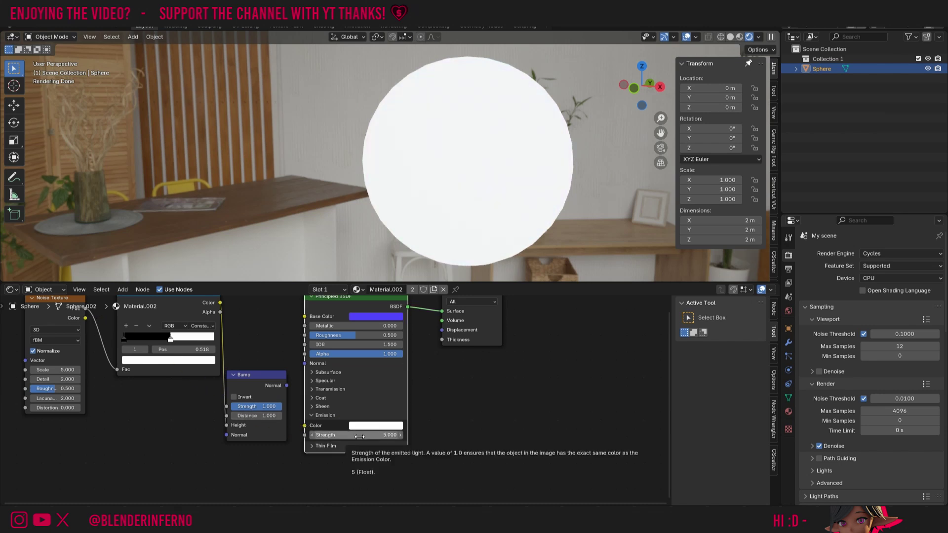
{"action": "left_click", "coordinate": [362, 435]}
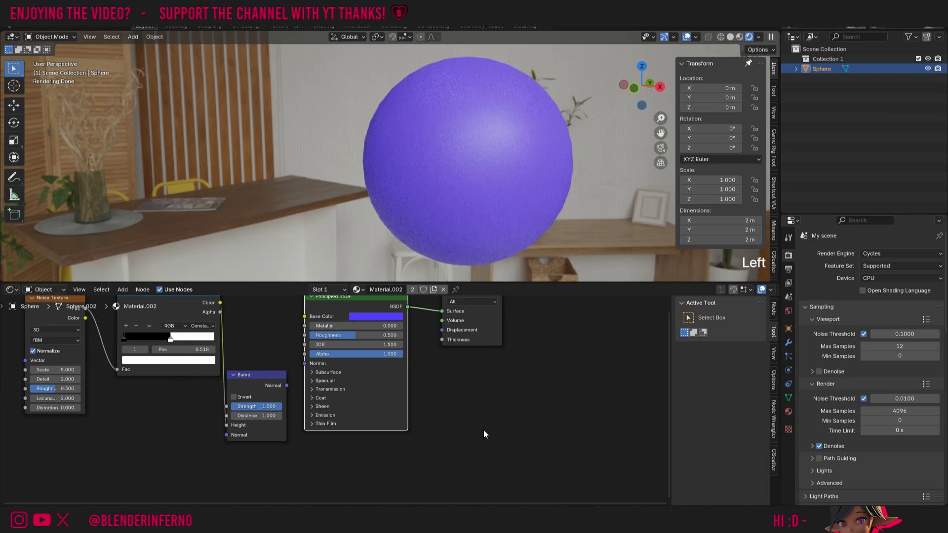
{"action": "left_click", "coordinate": [313, 423]}
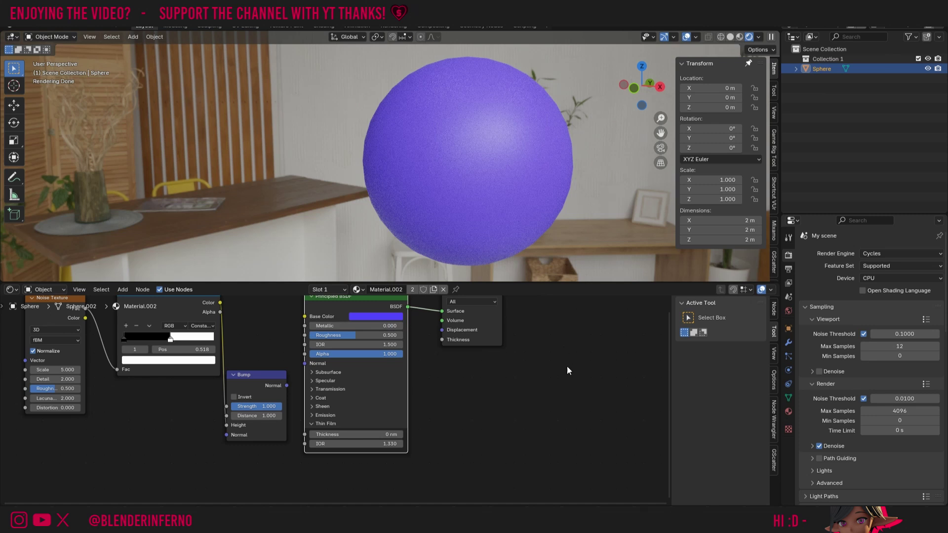
Try a Thin Film Thickness of 500 nm on the sphere material, and darken its Base Color to nearly black.
{"action": "left_click", "coordinate": [391, 434]}
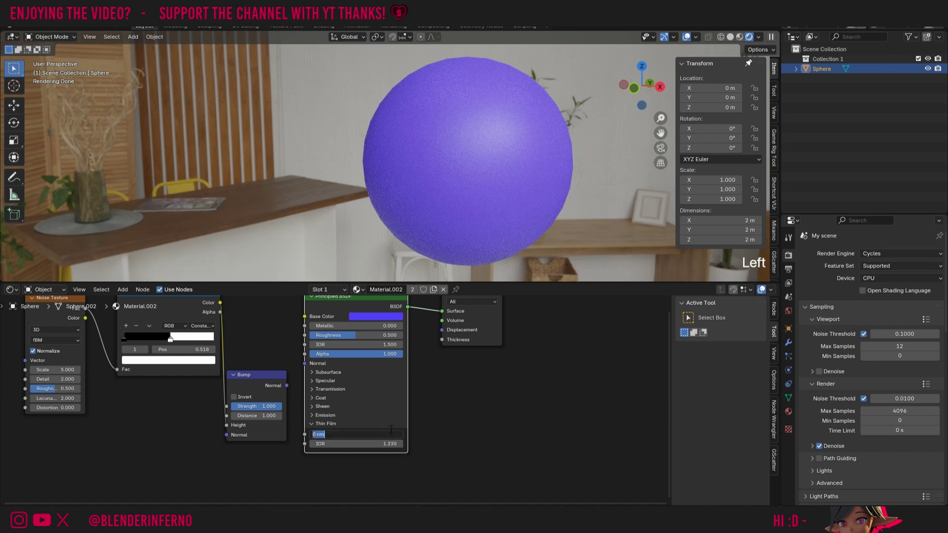
{"action": "type", "text": "500"}
{"action": "key", "text": "Return"}
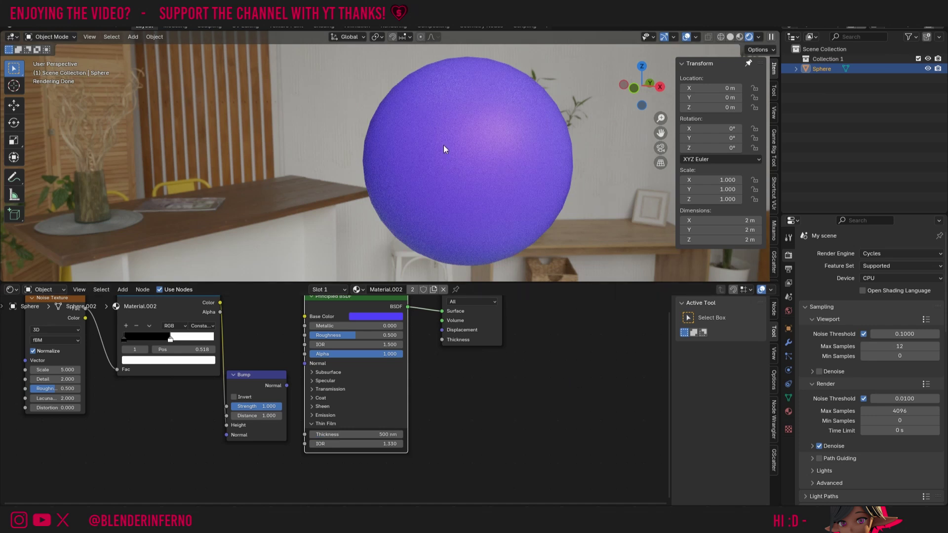
{"action": "left_click", "coordinate": [376, 316]}
{"action": "left_click", "coordinate": [435, 249]}
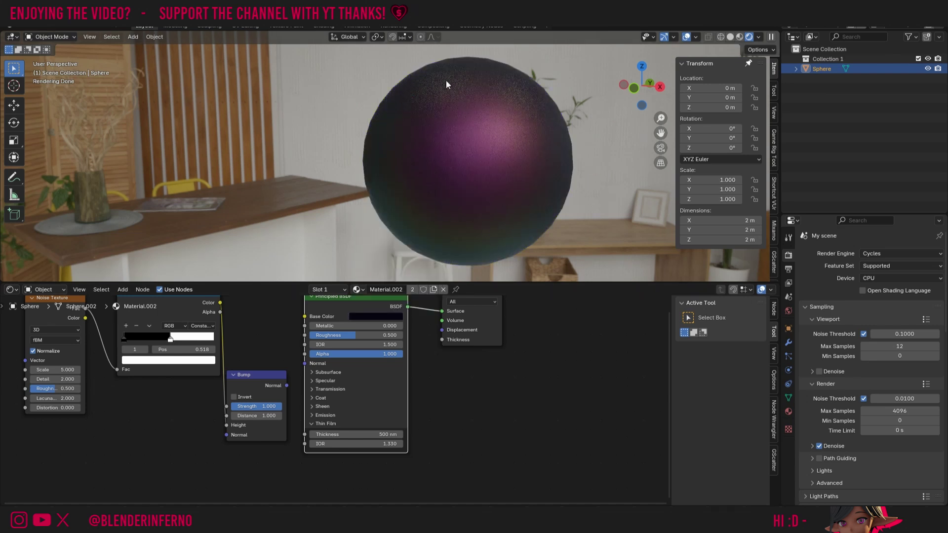
Set the Thin Film Thickness to 0 nm, and move the Bump node up beside the Color Ramp.
{"action": "double_click", "coordinate": [348, 436]}
{"action": "type", "text": "0"}
{"action": "key", "text": "Return"}
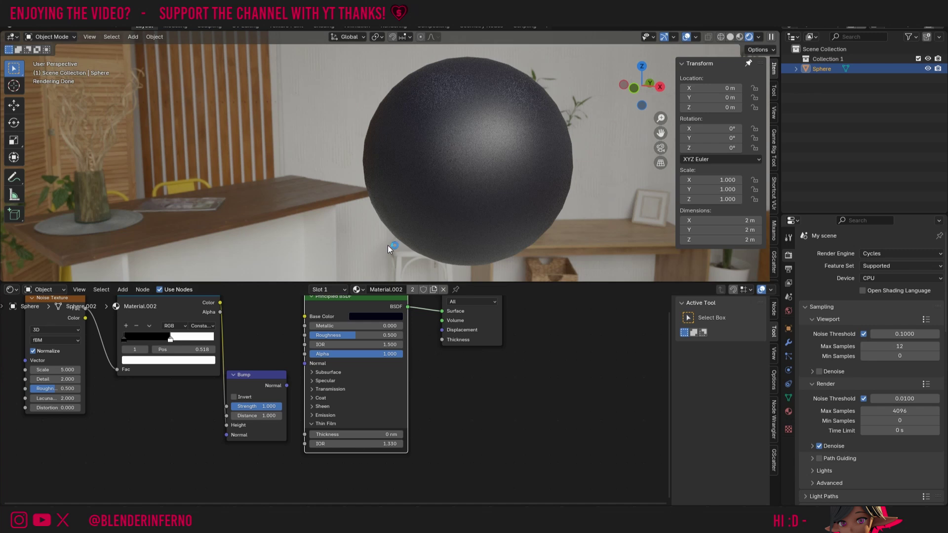
{"action": "left_click_drag", "start_coordinate": [273, 398], "coordinate": [268, 368]}
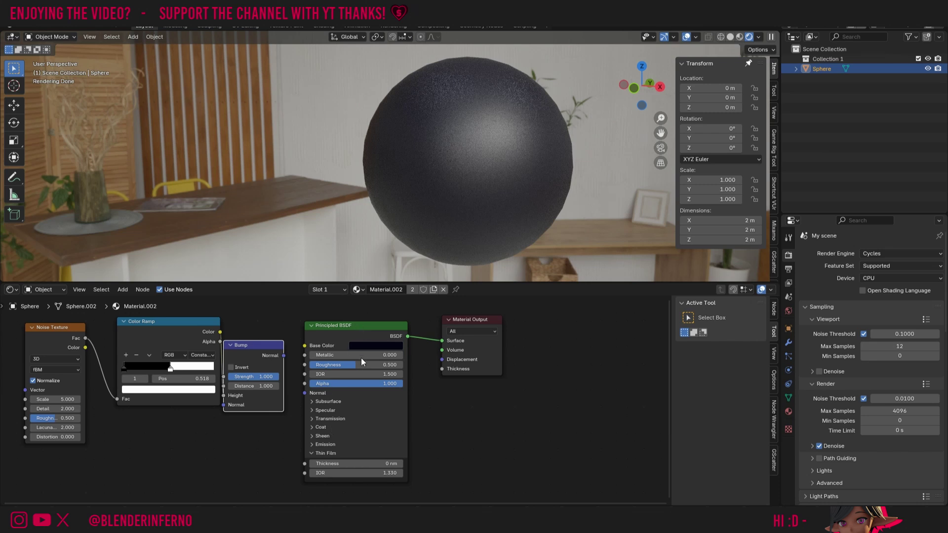
Make the Base Color pure white with a Saturation of 0 and a Value of 1.
{"action": "left_click", "coordinate": [374, 346]}
{"action": "left_click", "coordinate": [435, 226]}
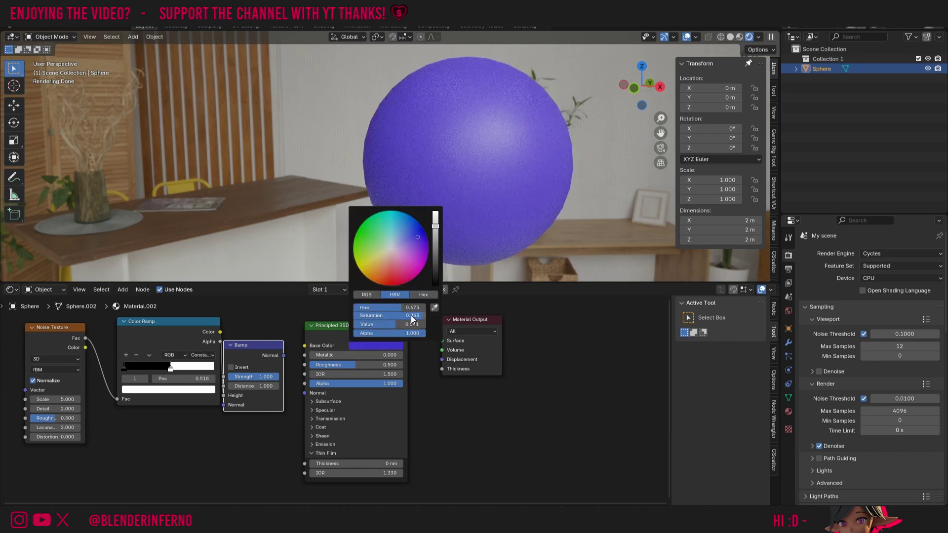
{"action": "left_click_drag", "start_coordinate": [413, 316], "coordinate": [356, 316]}
{"action": "left_click", "coordinate": [414, 327]}
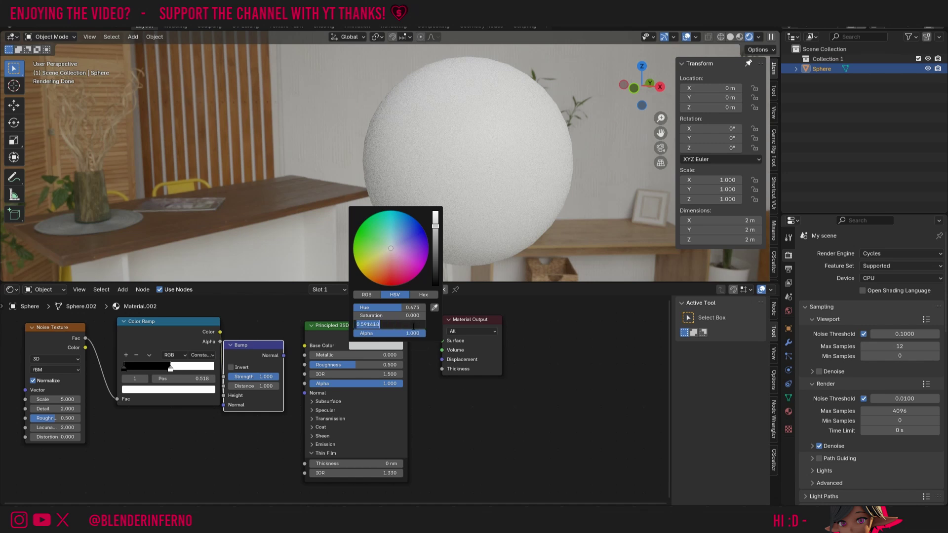
{"action": "type", "text": "1"}
{"action": "key", "text": "Return"}
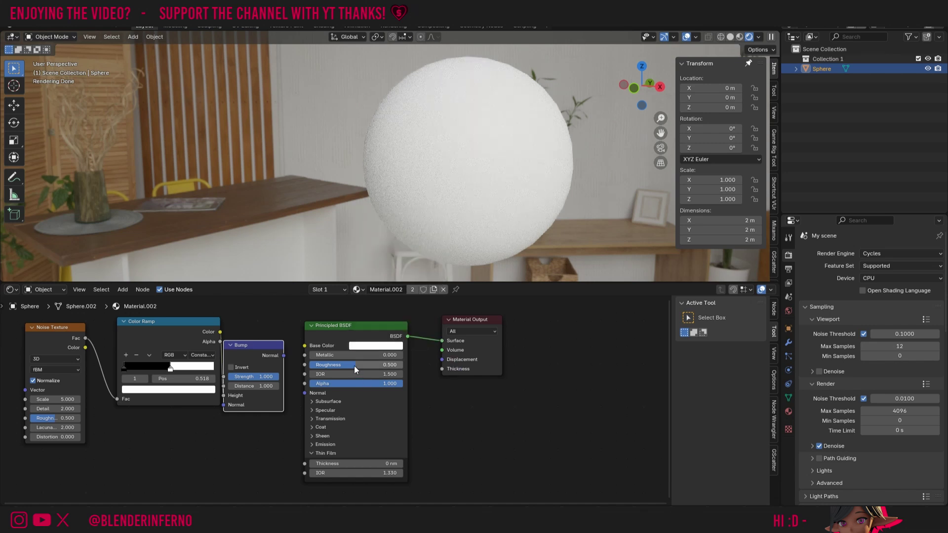
Turn the sphere material into clear glass with a Transmission Weight of 1 and a Roughness of 0.
{"action": "left_click", "coordinate": [310, 420]}
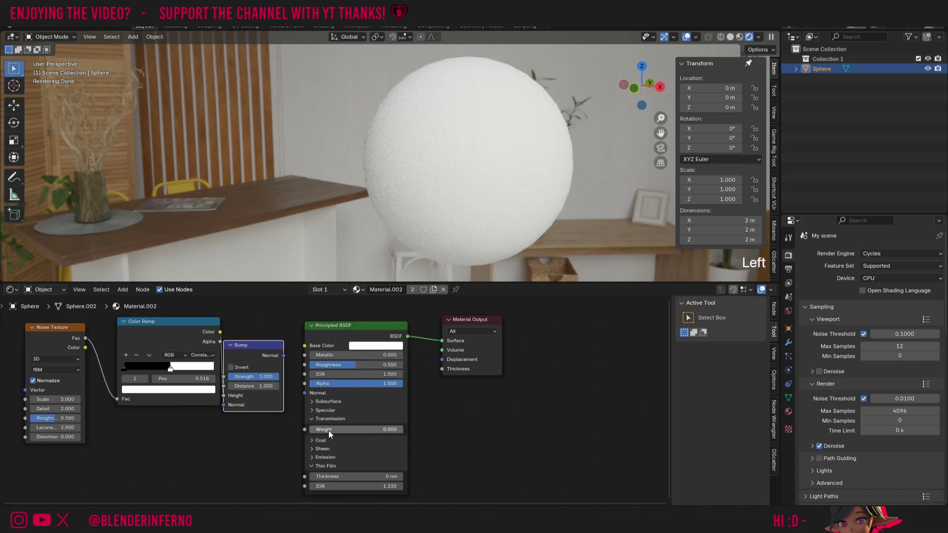
{"action": "double_click", "coordinate": [357, 430]}
{"action": "type", "text": "1"}
{"action": "key", "text": "Return"}
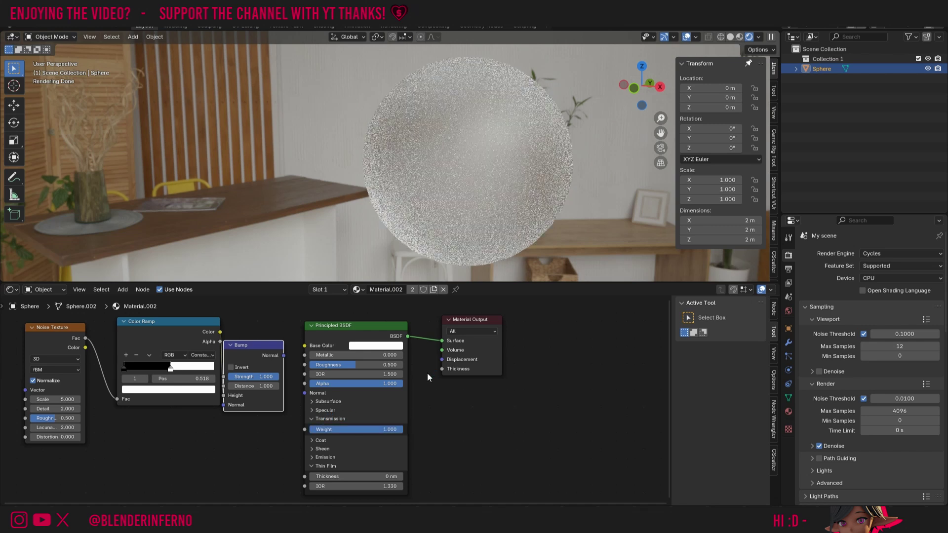
{"action": "left_click", "coordinate": [352, 365]}
{"action": "type", "text": "0"}
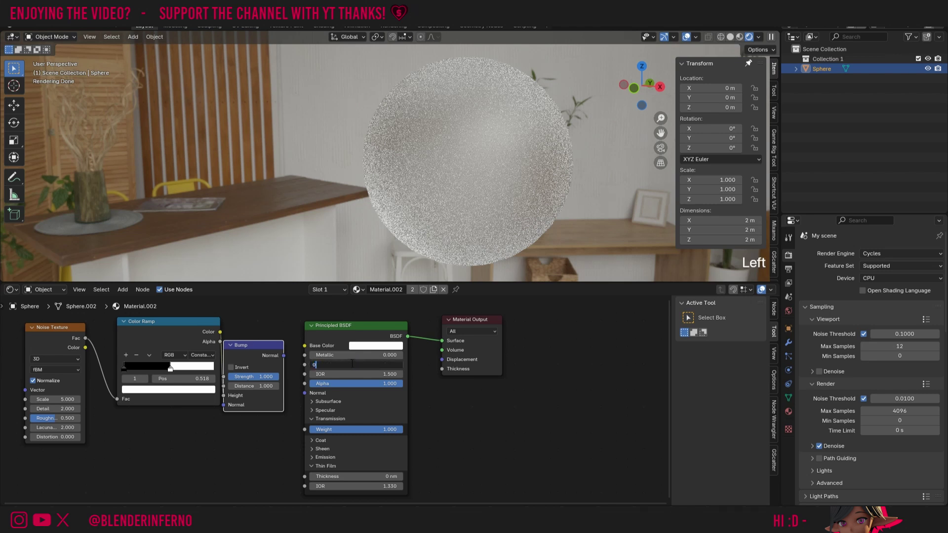
{"action": "key", "text": "Return"}
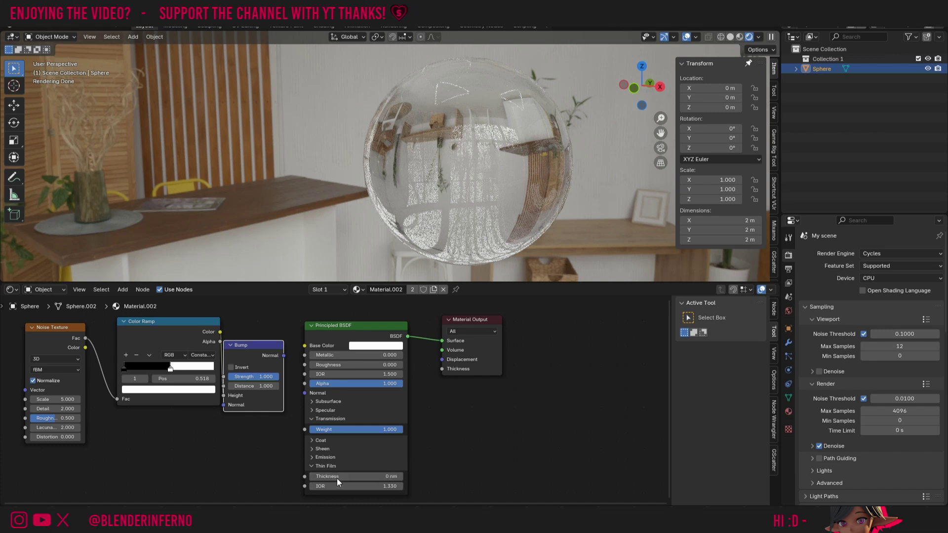
Give the sphere a soap-bubble look with a Thin Film Thickness of 500 nm and a main material IOR of 1.
{"action": "left_click", "coordinate": [373, 477]}
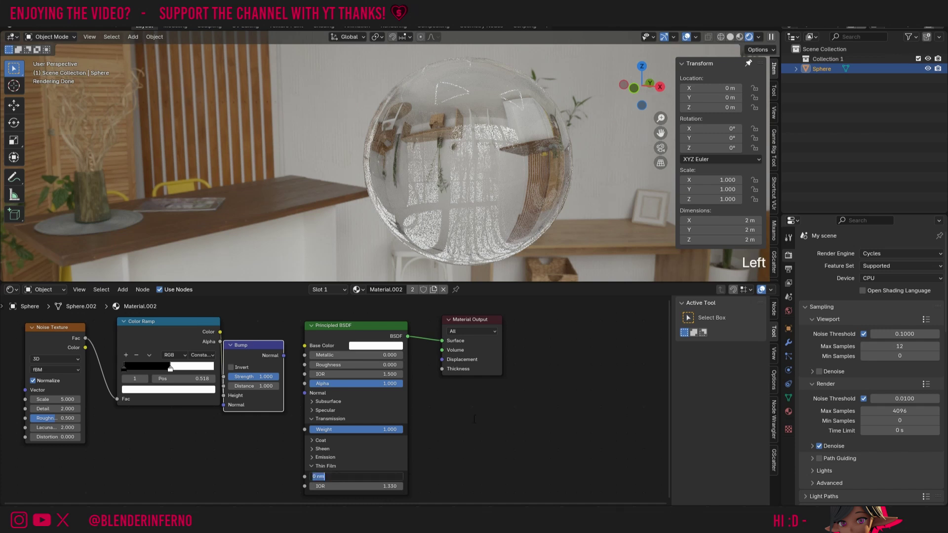
{"action": "type", "text": "500"}
{"action": "key", "text": "Return"}
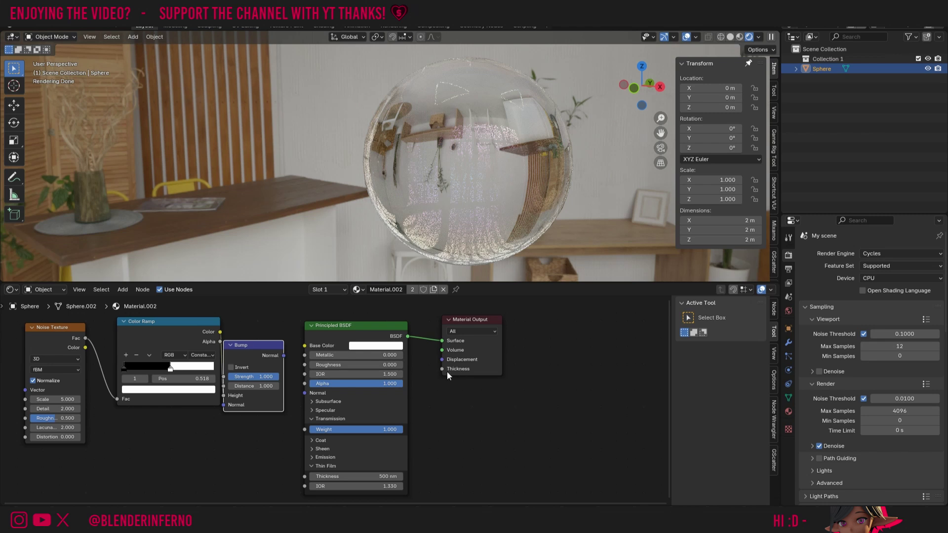
{"action": "left_click", "coordinate": [359, 374]}
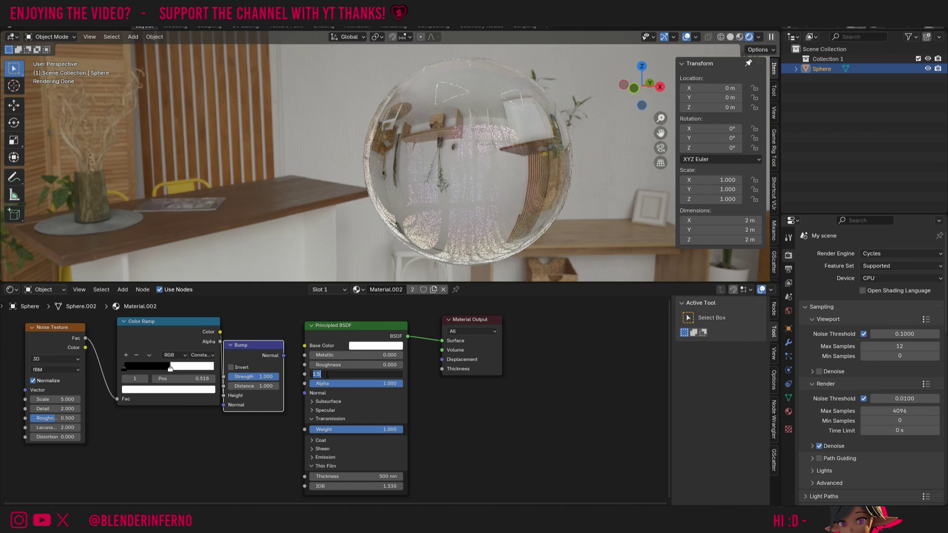
{"action": "type", "text": "1"}
{"action": "key", "text": "Return"}
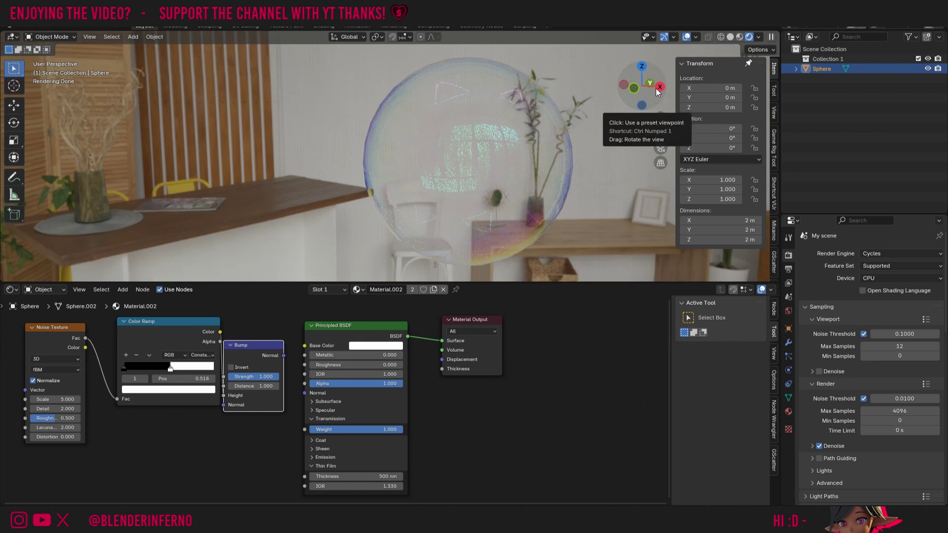
{"action": "left_click_drag", "start_coordinate": [658, 92], "coordinate": [560, 177]}
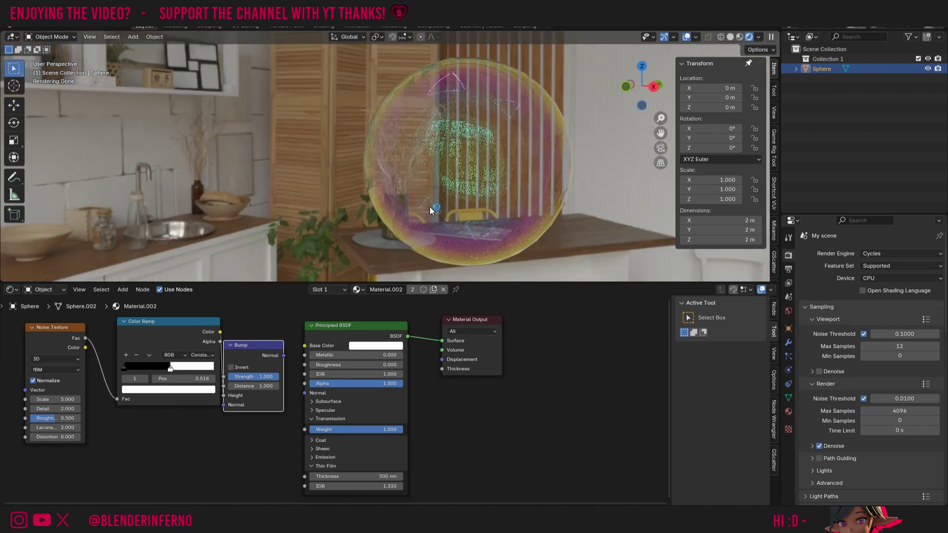